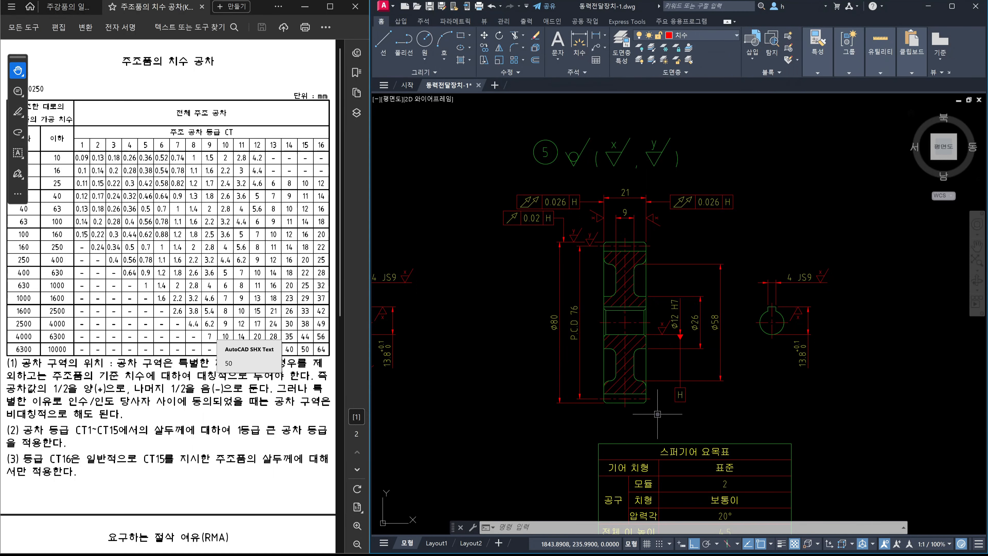
scroll(777, 426, down, 3)
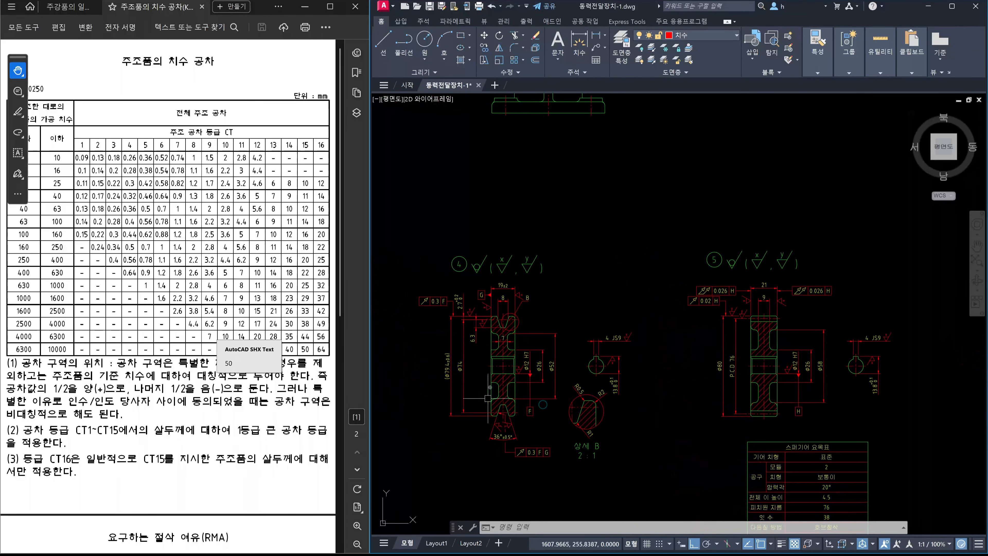
scroll(766, 400, up, 4)
middle_drag(824, 418, 778, 436)
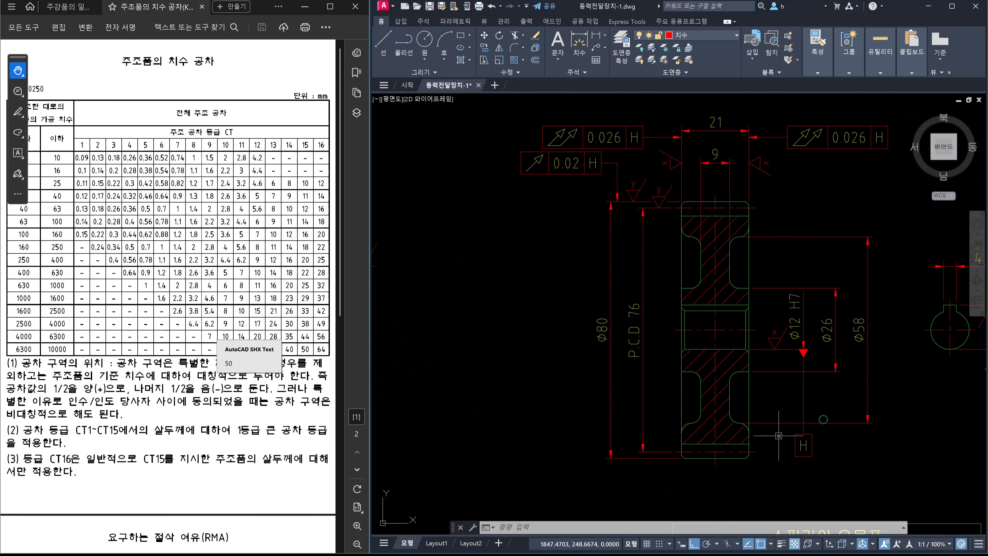
scroll(778, 436, down, 4)
scroll(809, 430, up, 2)
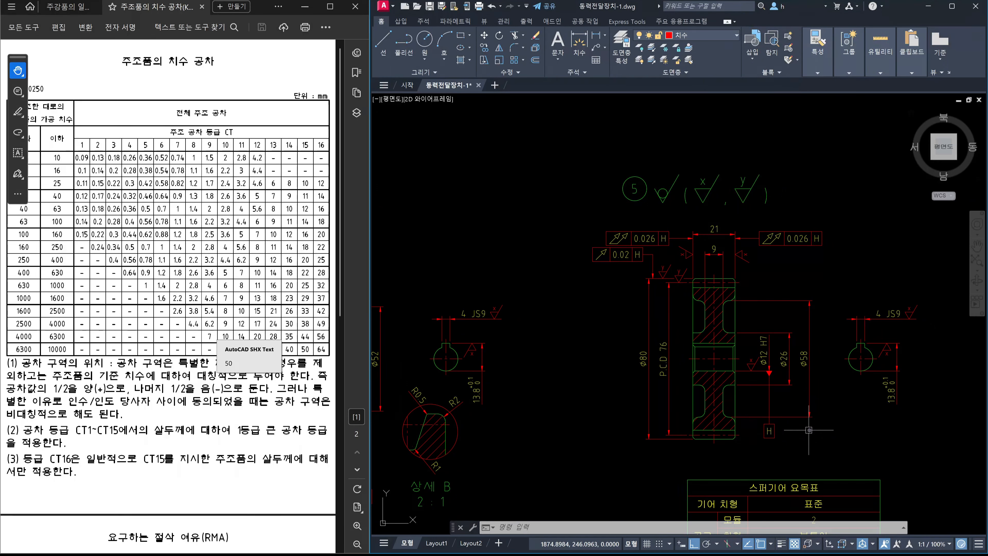
Copy the gear's section view and keyway view with their dimensions into the empty area below the boxed gear drawing.
scroll(794, 281, down, 5)
click(754, 259)
click(822, 328)
text(co)
click(842, 279)
click(843, 381)
key(Escape)
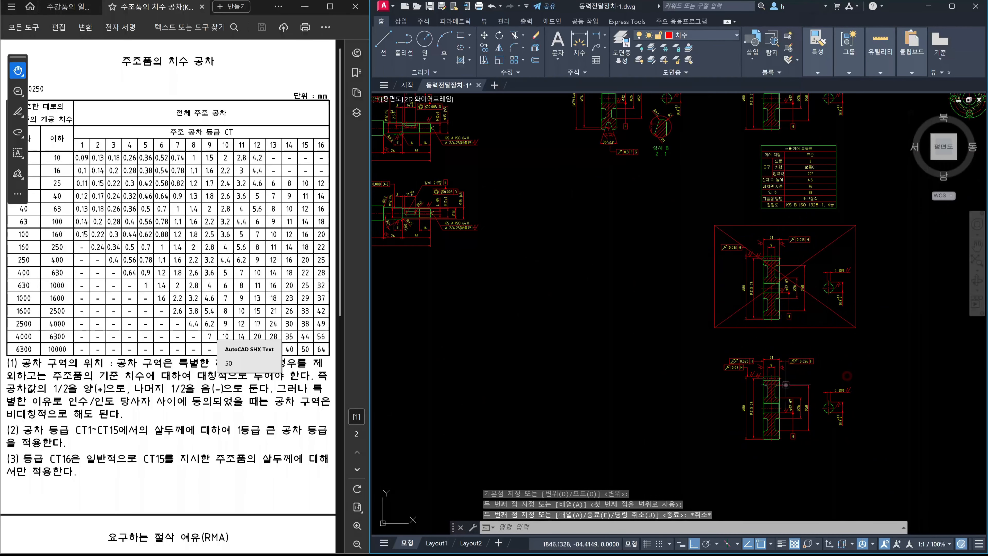
Delete the two 0.026 H and the 0.02 H geometric tolerance frames with their leaders from the new gear copy.
scroll(786, 385, up, 7)
scroll(844, 325, down, 5)
click(840, 319)
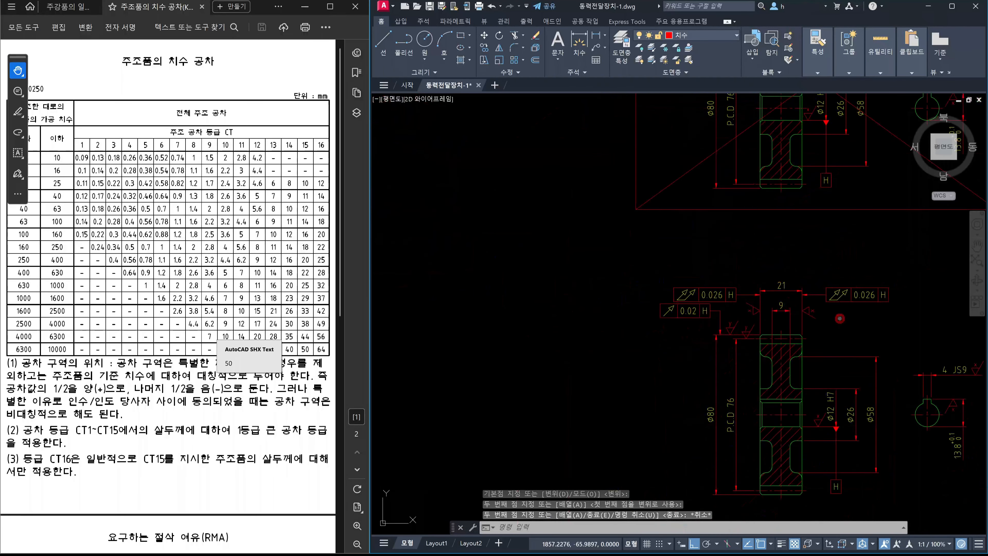
click(816, 265)
scroll(755, 299, up, 5)
click(719, 341)
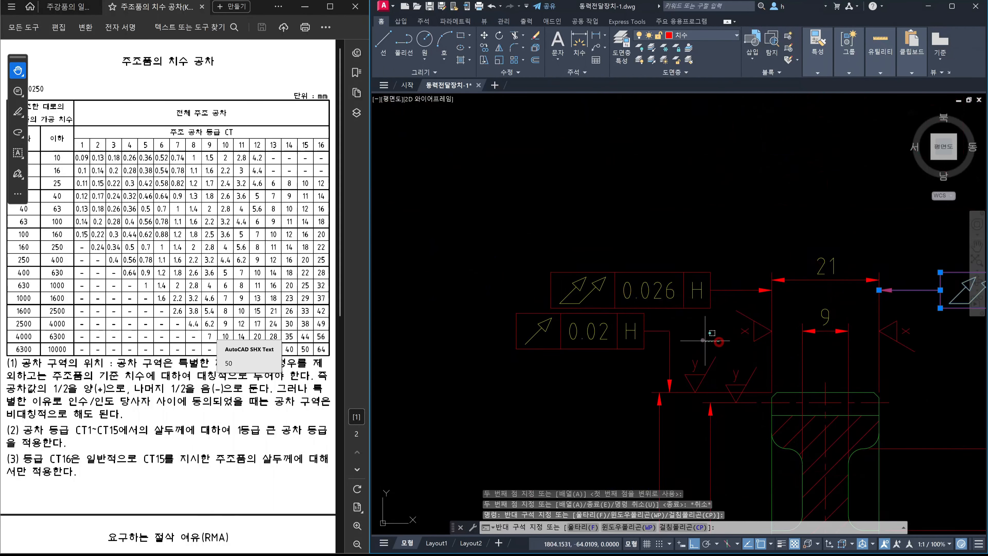
click(476, 236)
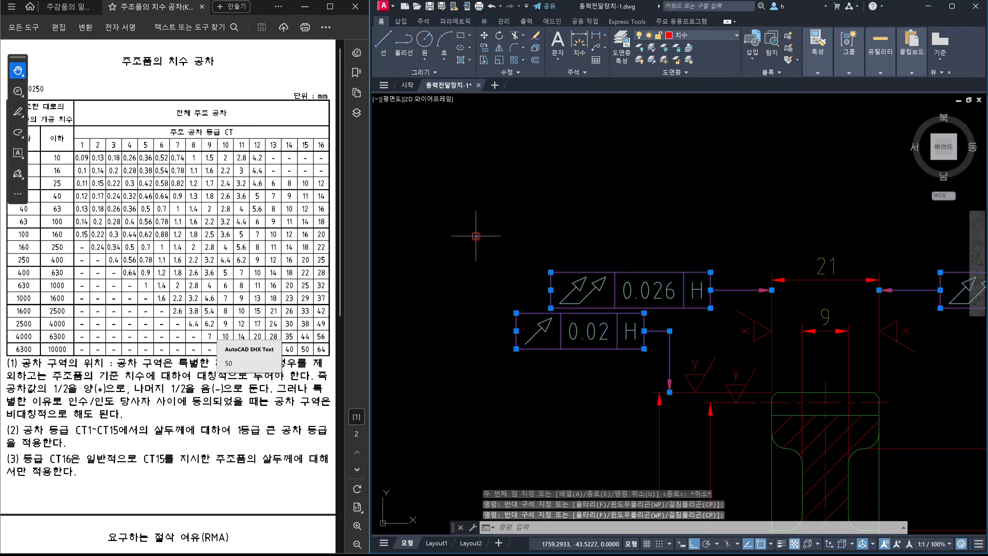
key(Delete)
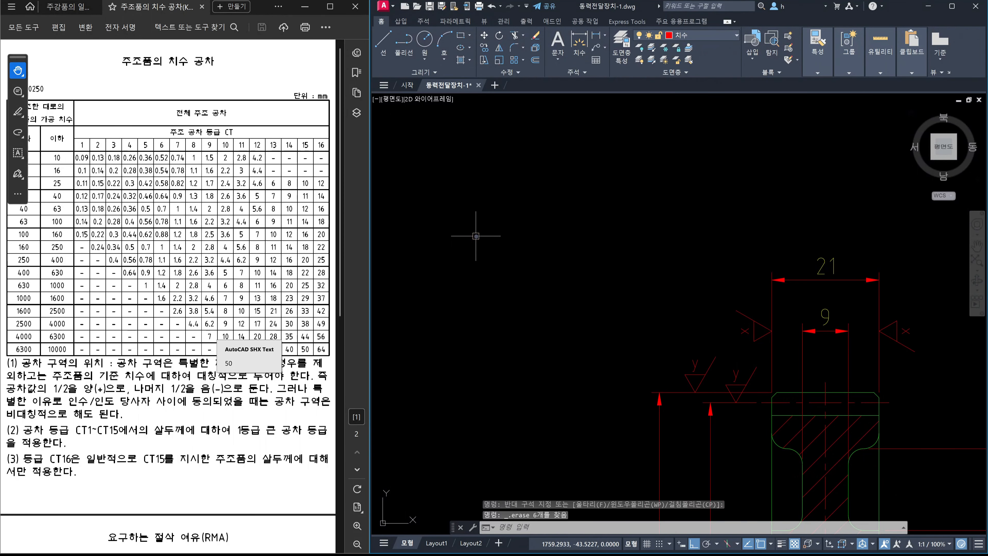
Copy the dimensioned gear section, without the keyway view, about 211 mm horizontally to the right.
scroll(552, 255, down, 3)
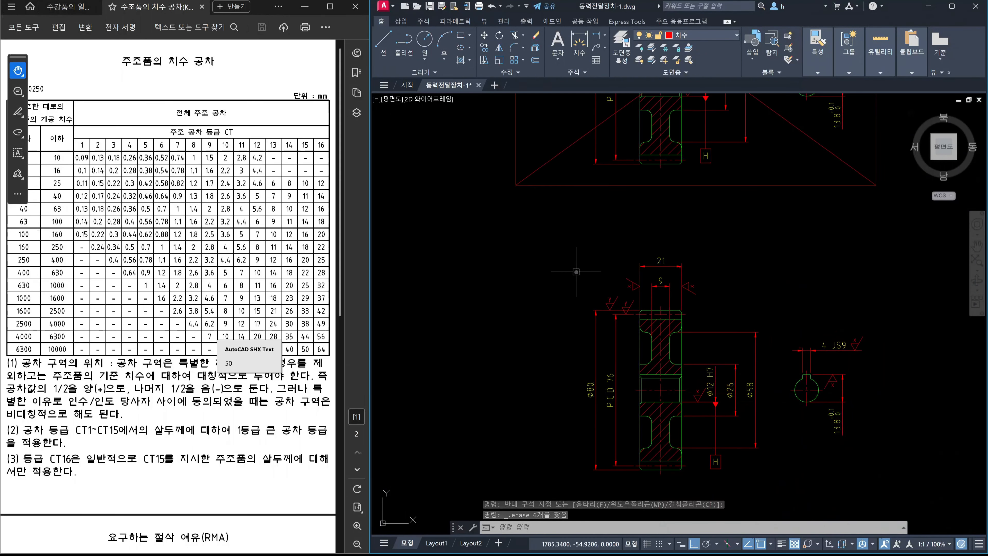
text(co)
key(Return)
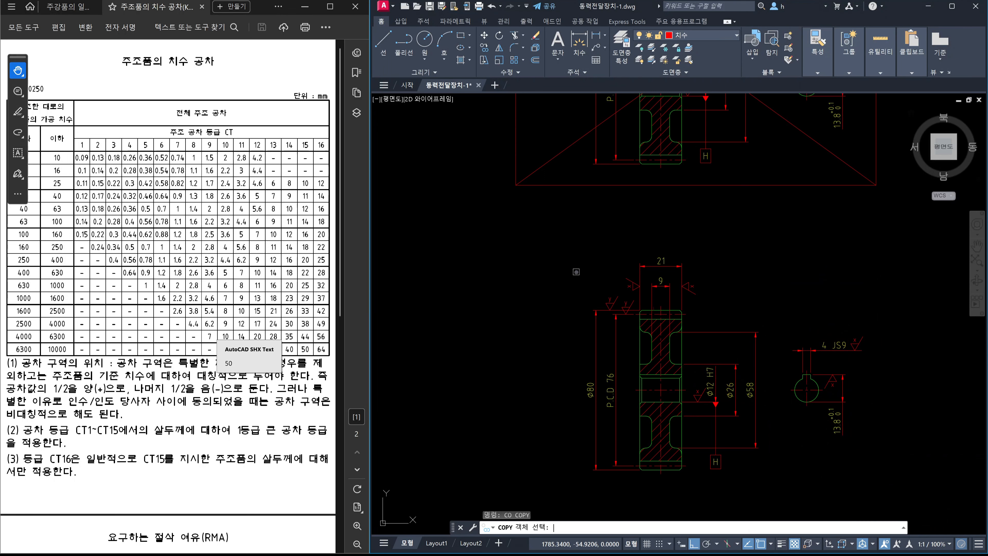
click(578, 246)
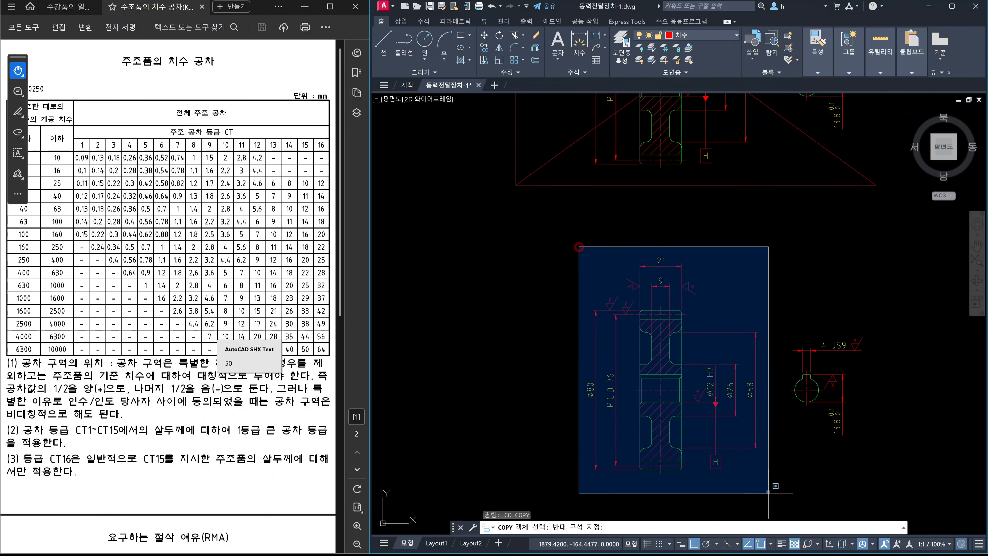
click(782, 496)
key(Return)
click(689, 496)
scroll(778, 487, down, 4)
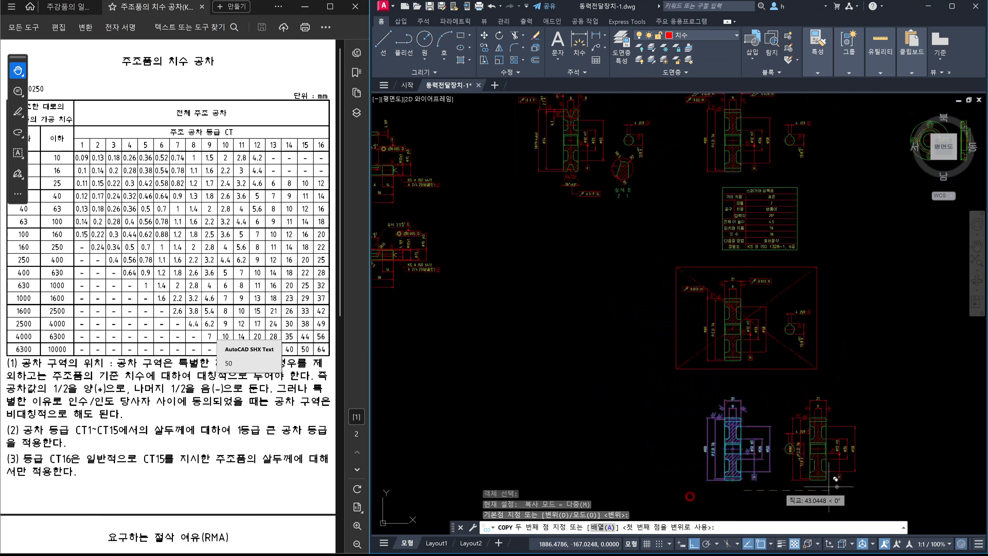
middle_drag(907, 485, 823, 480)
click(823, 479)
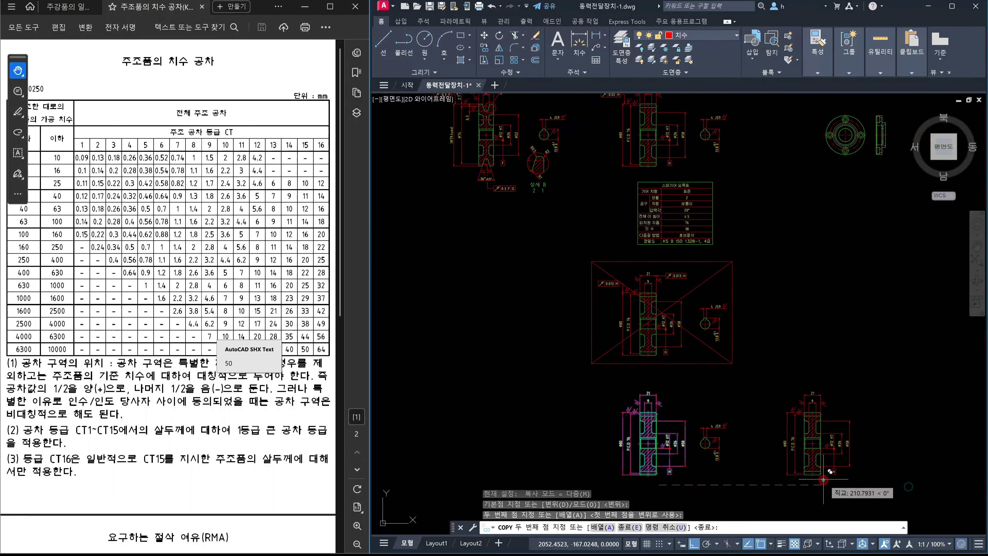
key(Escape)
Delete all dimensions, surface finish symbols and the datum H from the right-hand copy of the gear section.
scroll(829, 479, up, 5)
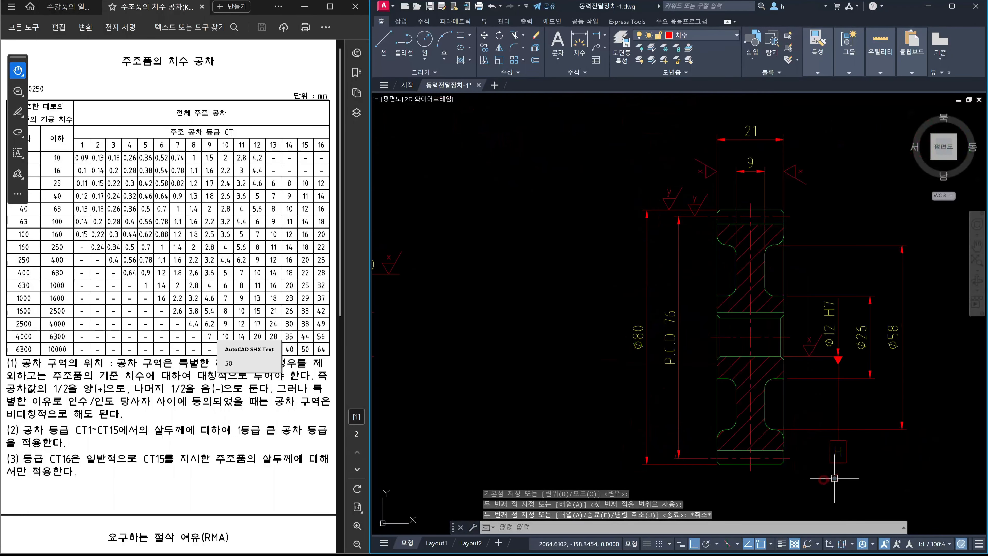
click(936, 471)
click(804, 268)
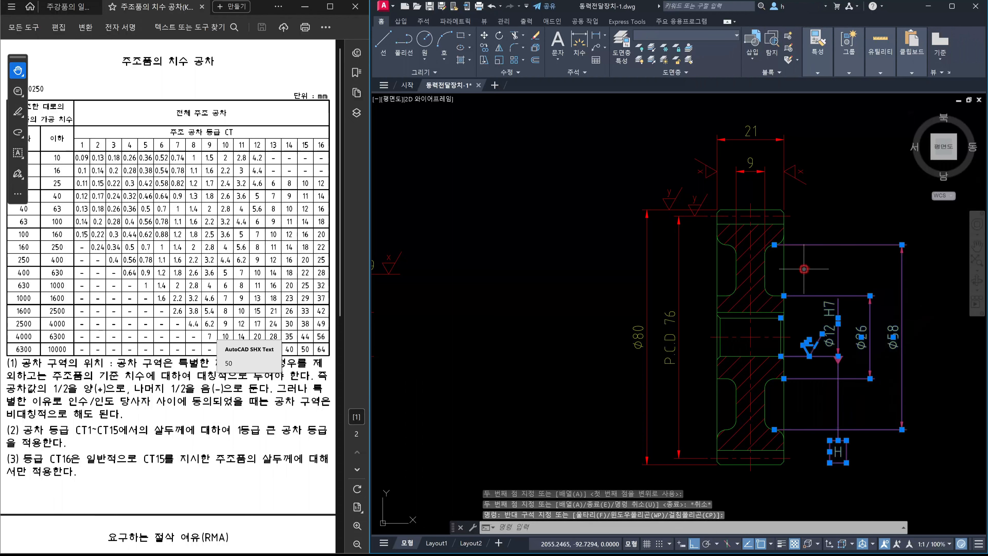
key(Delete)
click(821, 198)
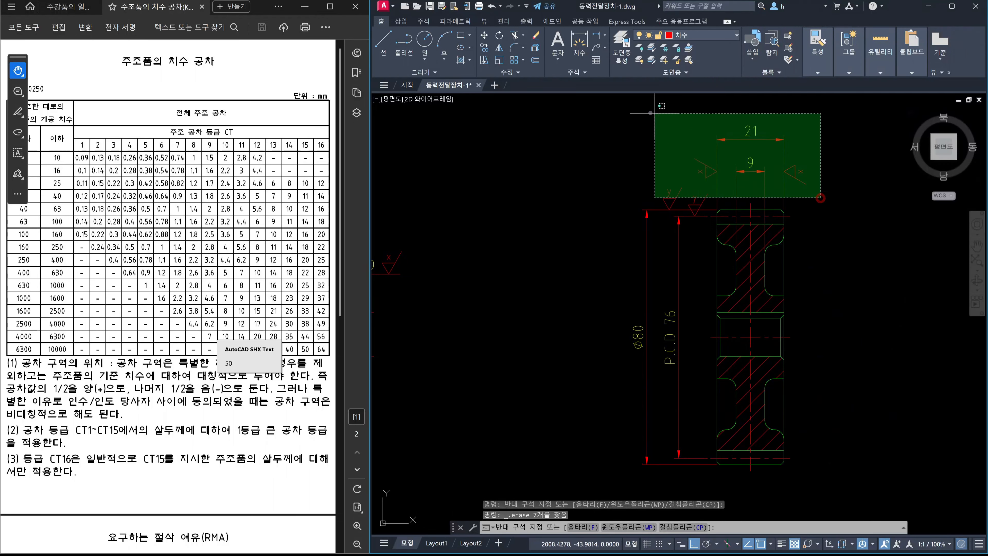
click(654, 113)
key(Delete)
click(686, 244)
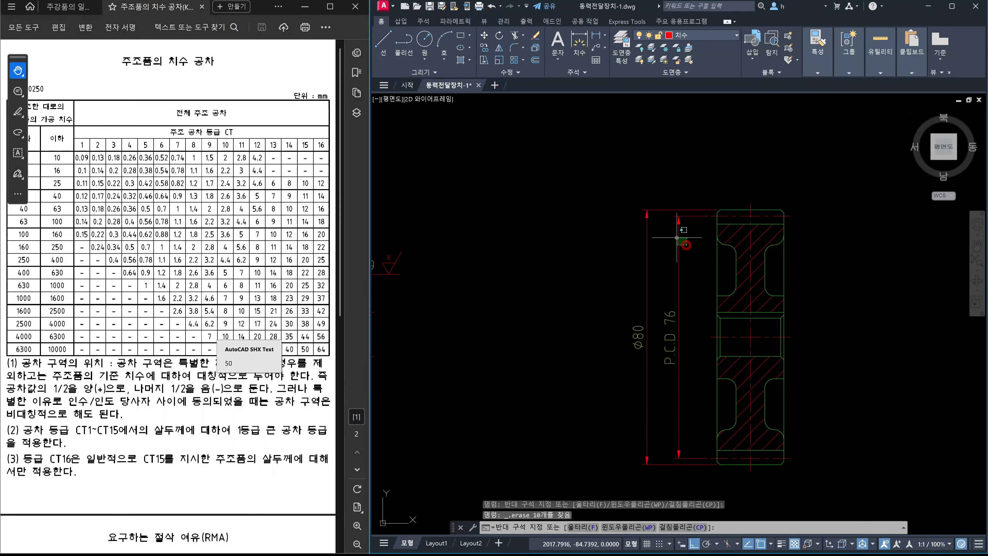
click(598, 176)
key(Delete)
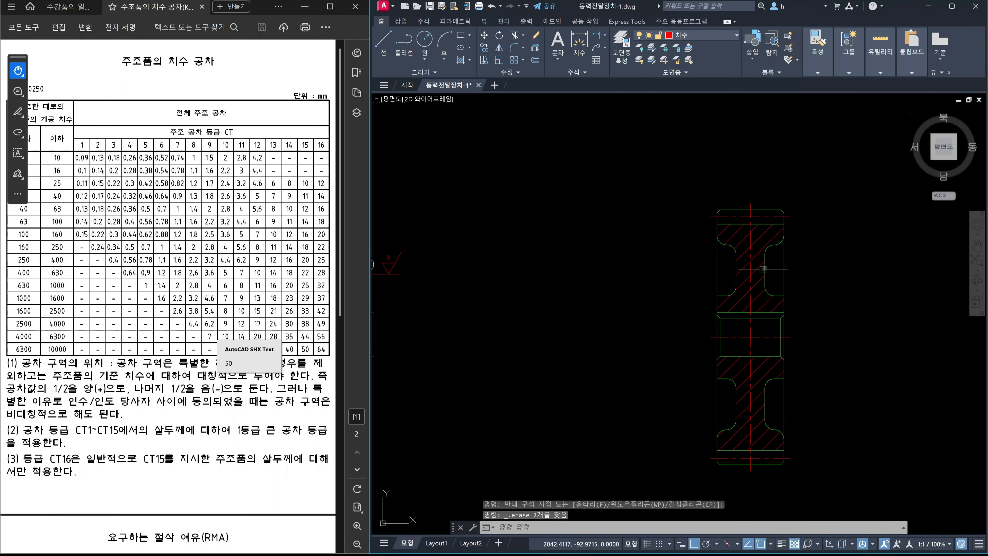
Examine the stripped section's left web recess and side face against the surface finish symbols on the dimensioned section.
scroll(719, 295, up, 2)
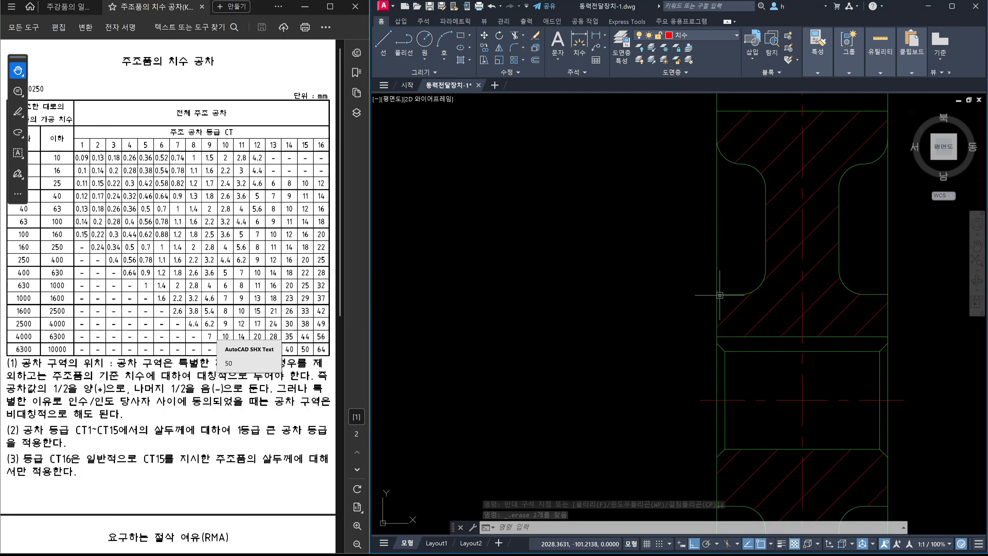
click(721, 294)
click(758, 286)
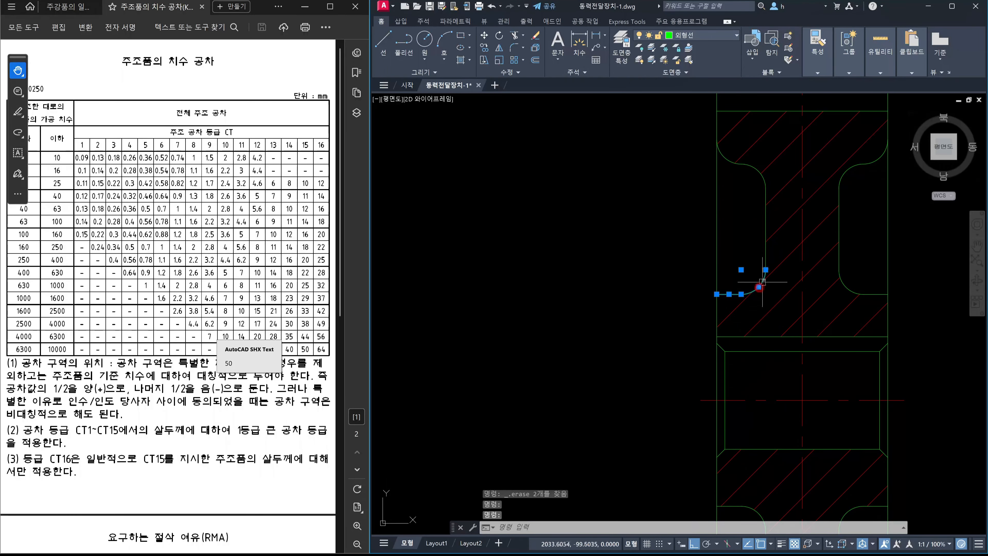
click(767, 256)
click(756, 171)
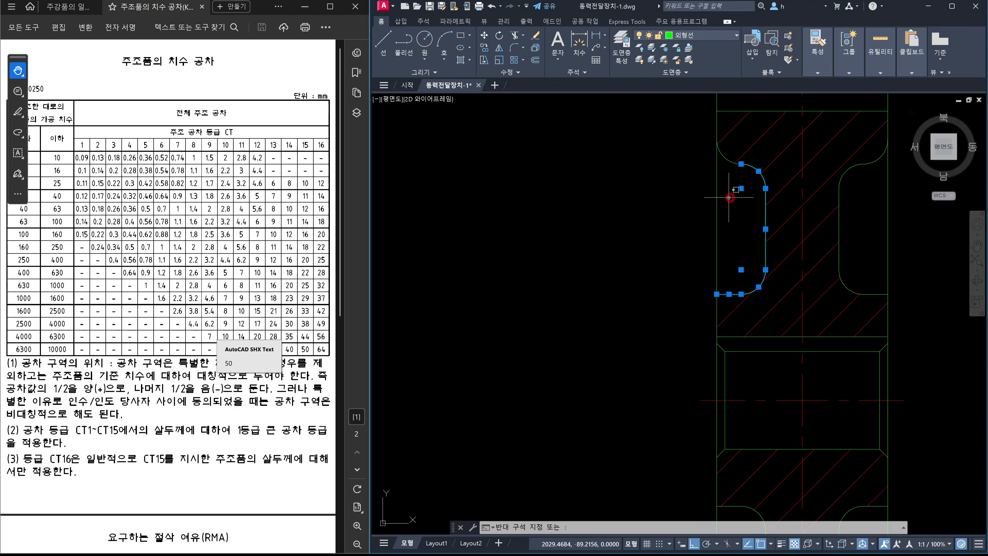
click(685, 198)
scroll(694, 206, down, 3)
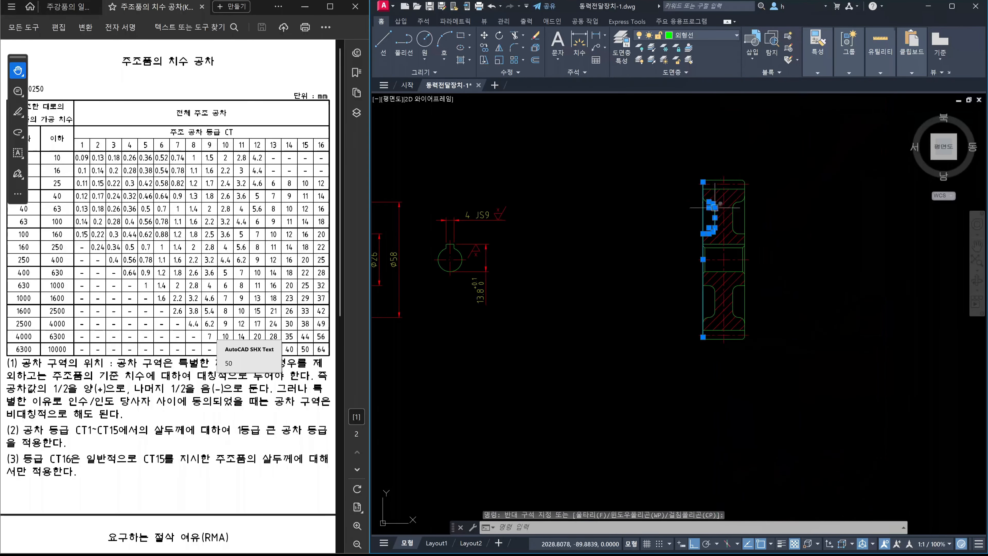
scroll(738, 175, down, 3)
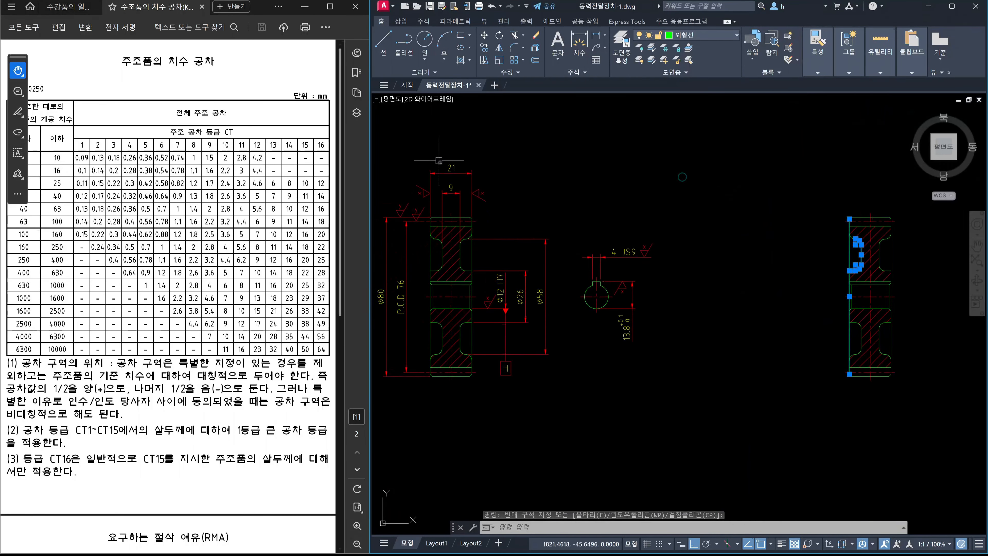
scroll(849, 249, up, 3)
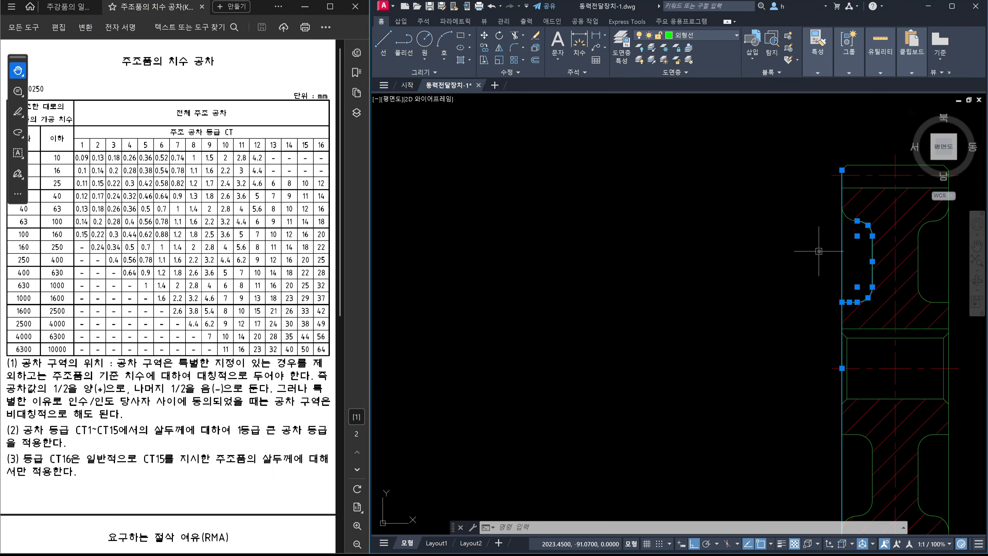
scroll(819, 251, down, 3)
key(Escape)
scroll(482, 214, up, 3)
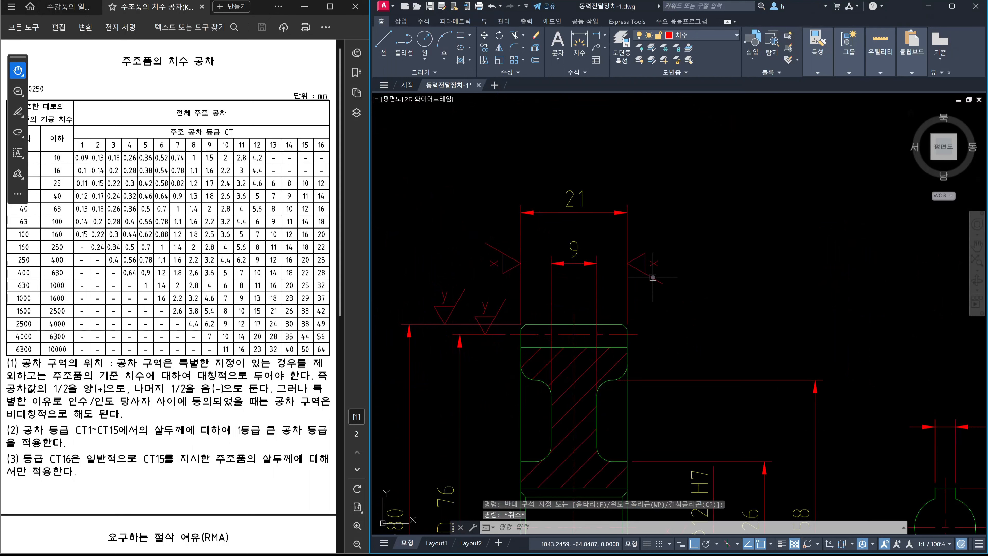
mouse_move(653, 277)
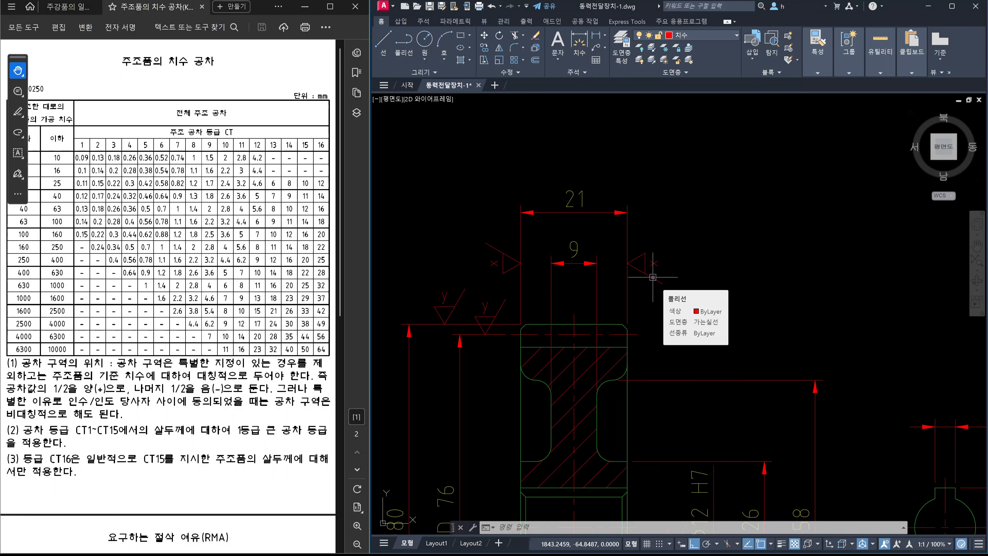
Delete the chamfer lines at the two upper corners of the stripped gear section.
scroll(746, 303, down, 4)
middle_drag(879, 323, 496, 311)
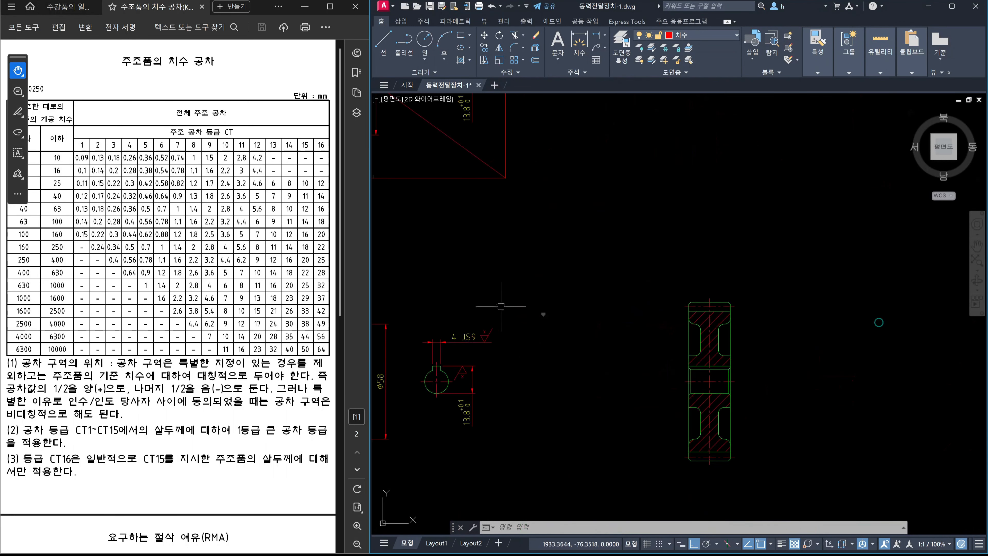
scroll(700, 342, up, 5)
middle_drag(806, 227, 800, 253)
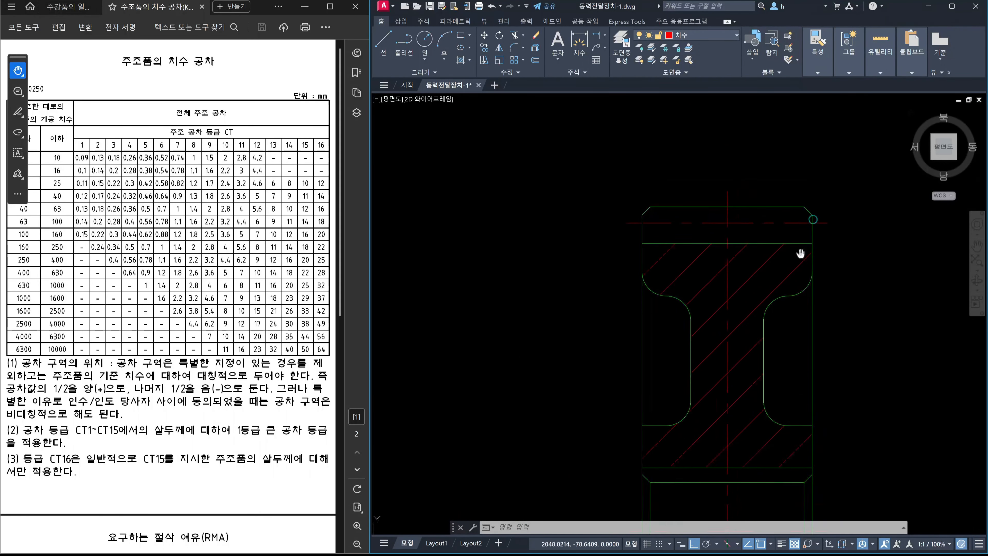
scroll(799, 253, up, 2)
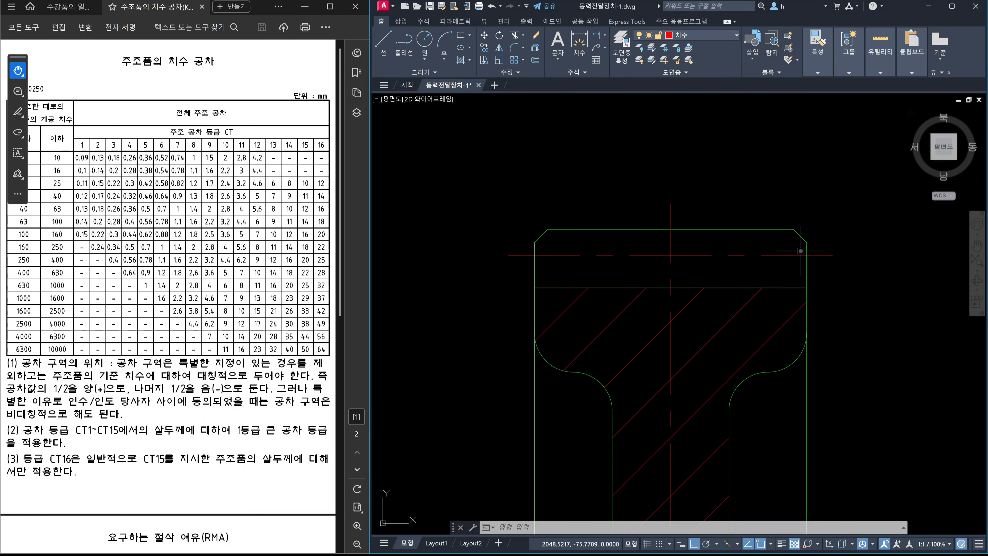
click(781, 214)
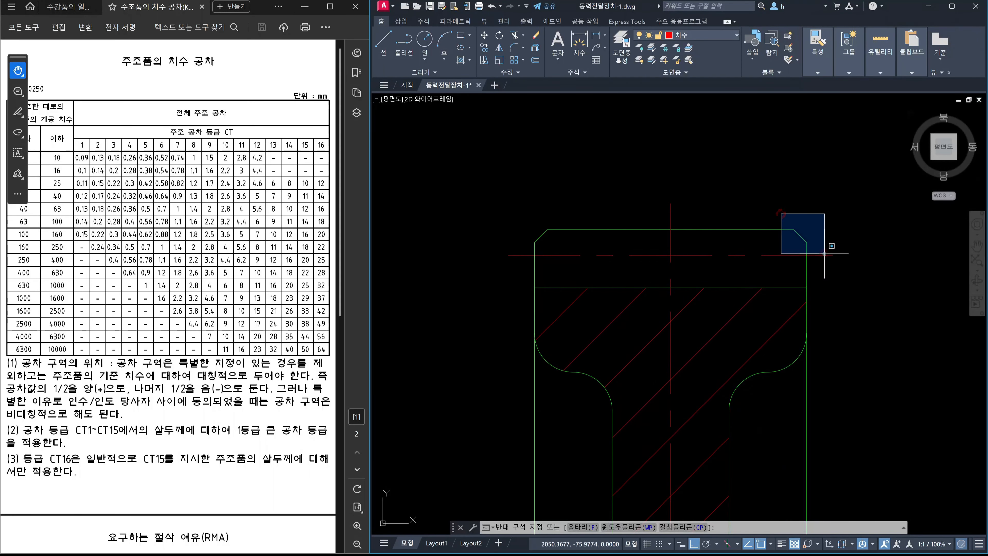
click(831, 261)
key(Delete)
click(508, 211)
click(573, 276)
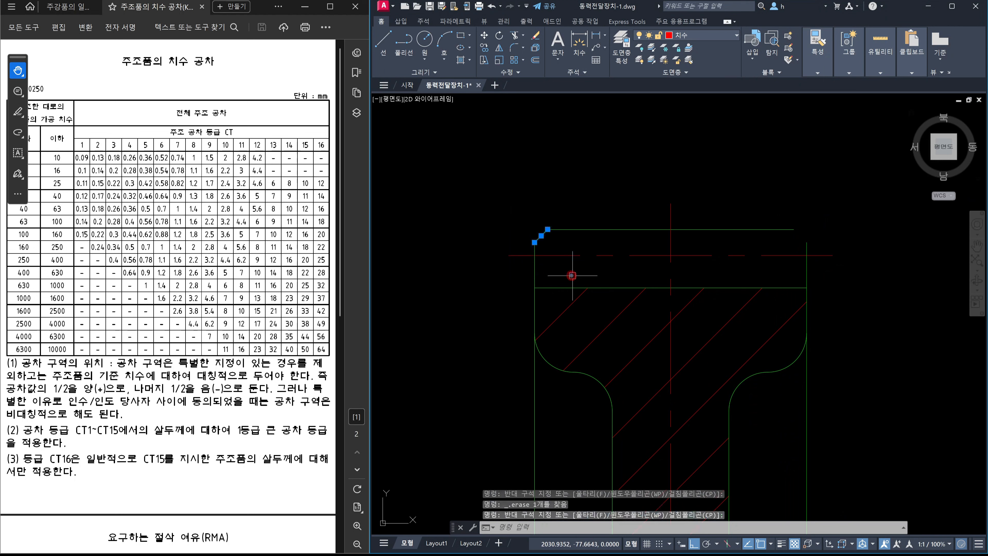
key(Delete)
scroll(621, 277, down, 8)
middle_drag(642, 369, 621, 259)
scroll(581, 316, up, 4)
scroll(584, 311, up, 5)
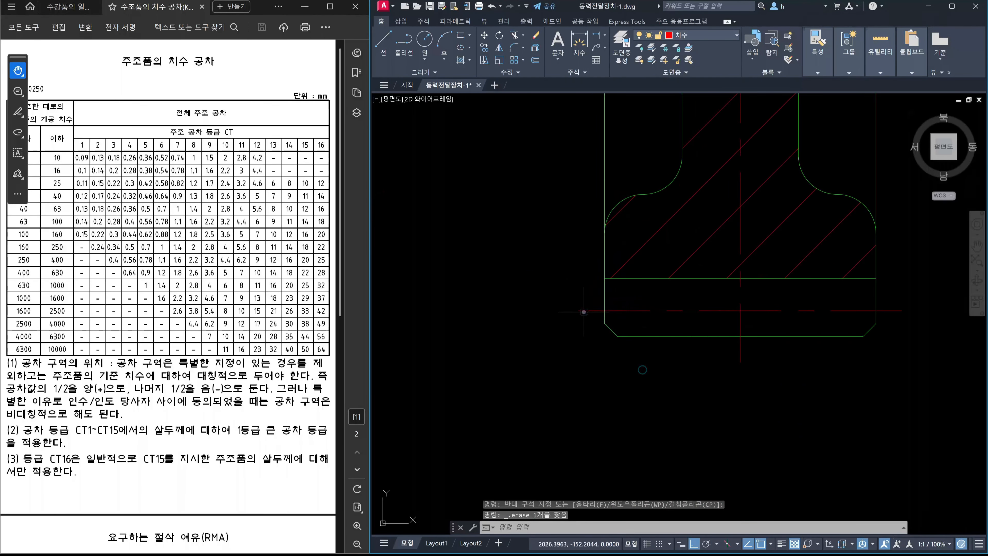
click(584, 310)
click(646, 376)
key(Escape)
key(Escape)
key(Escape)
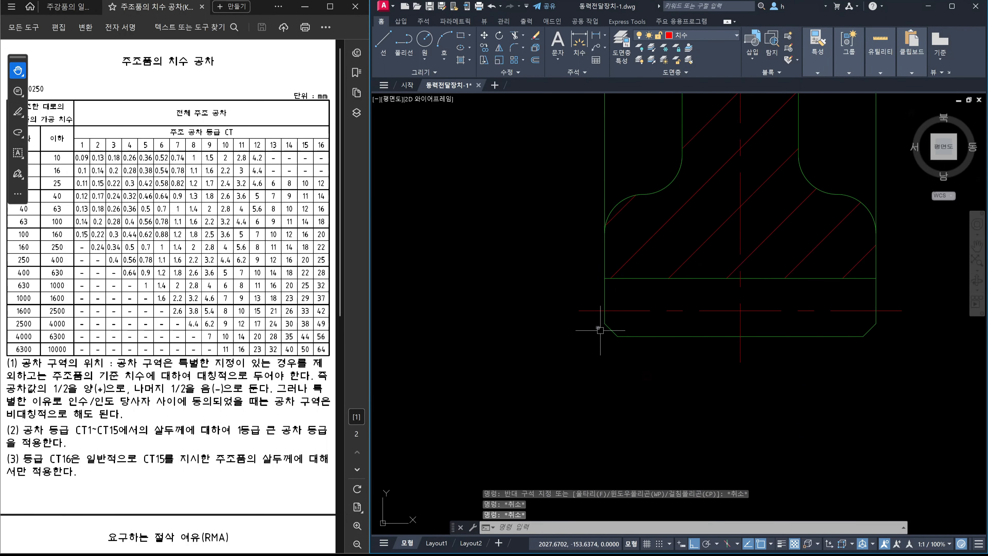
Delete the chamfer lines at the two lower corners of the stripped gear section.
click(594, 320)
click(638, 369)
key(Delete)
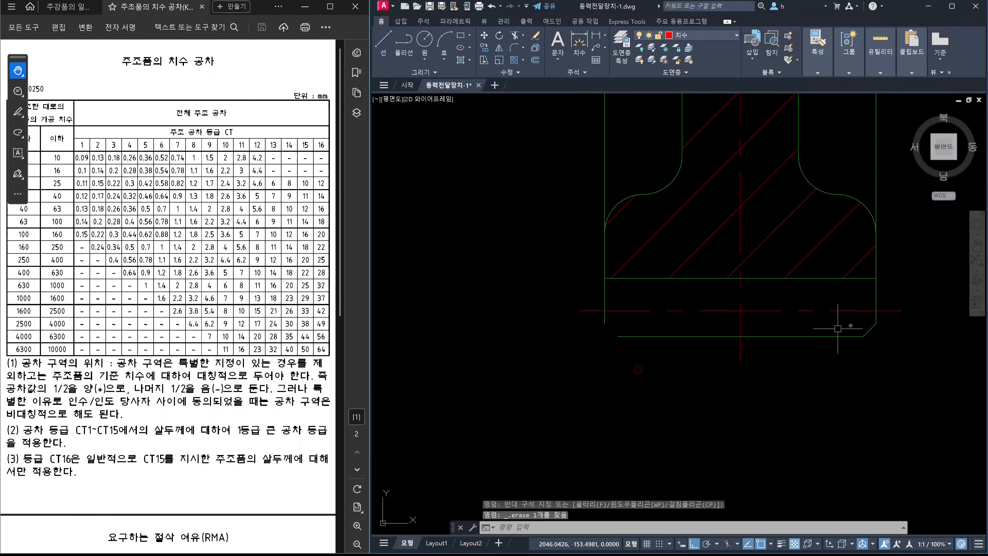
click(854, 313)
click(920, 383)
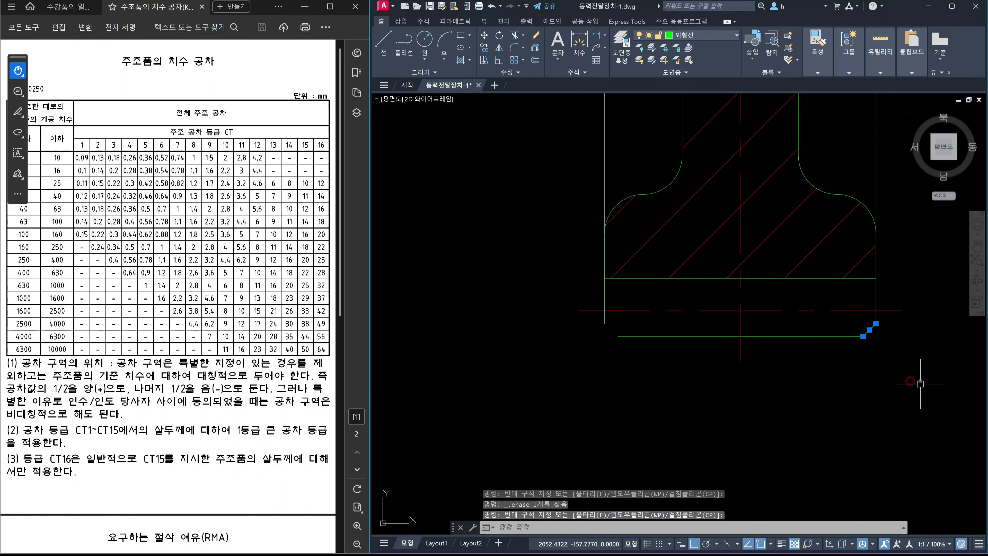
key(Delete)
Extend the section's bottom edge and both side edges to sharp corners using Fillet in multiple mode.
text(f)
key(Return)
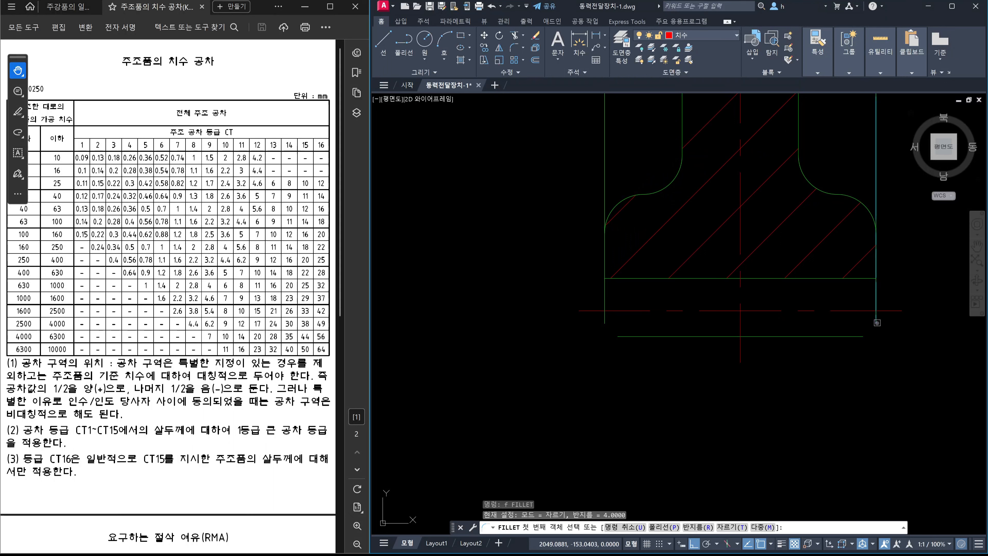
click(877, 322)
key(Escape)
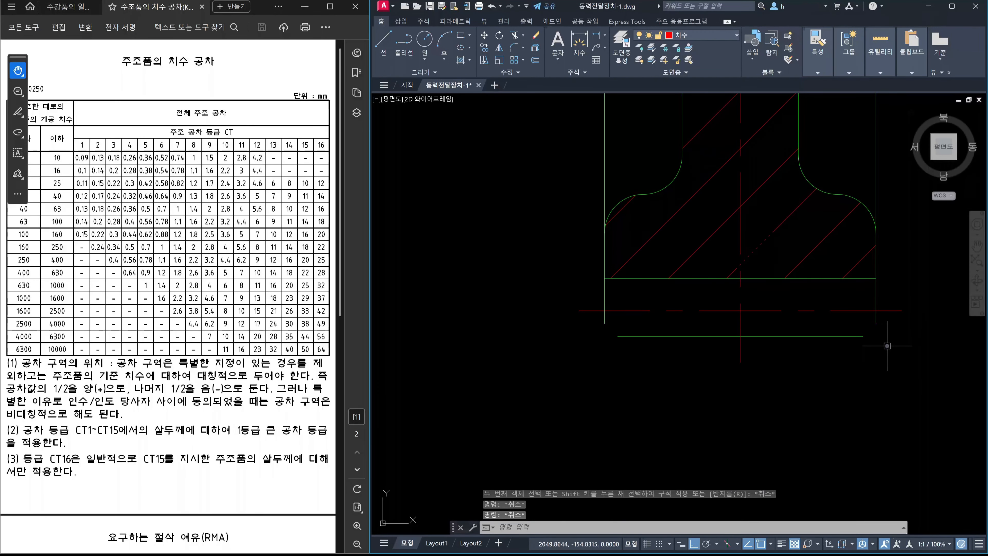
key(Return)
text(m)
key(Return)
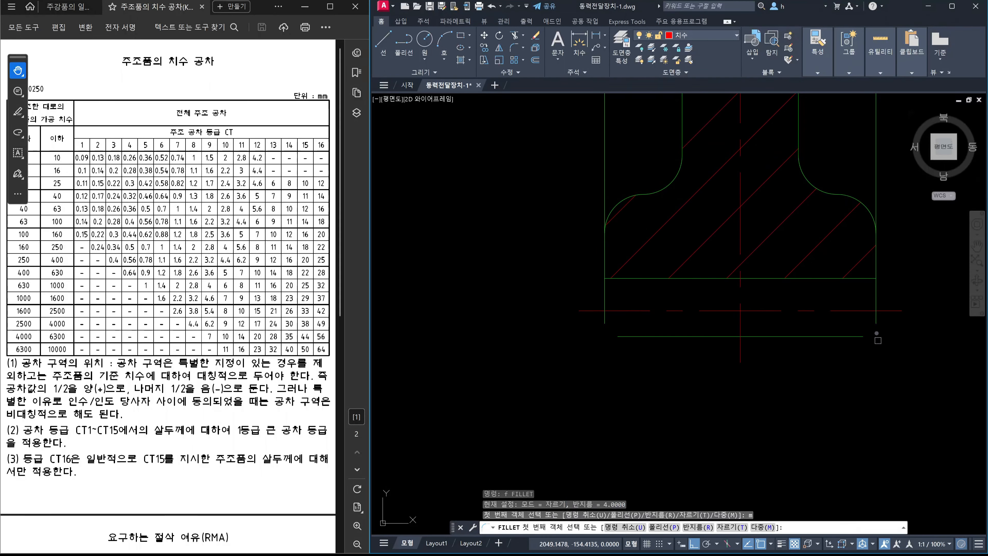
click(876, 322)
click(859, 337)
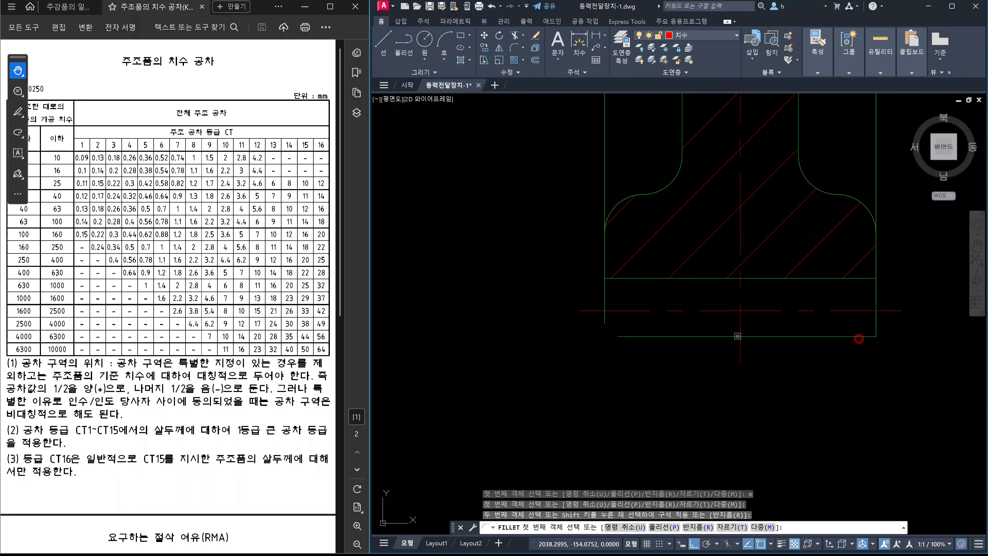
click(618, 336)
click(605, 324)
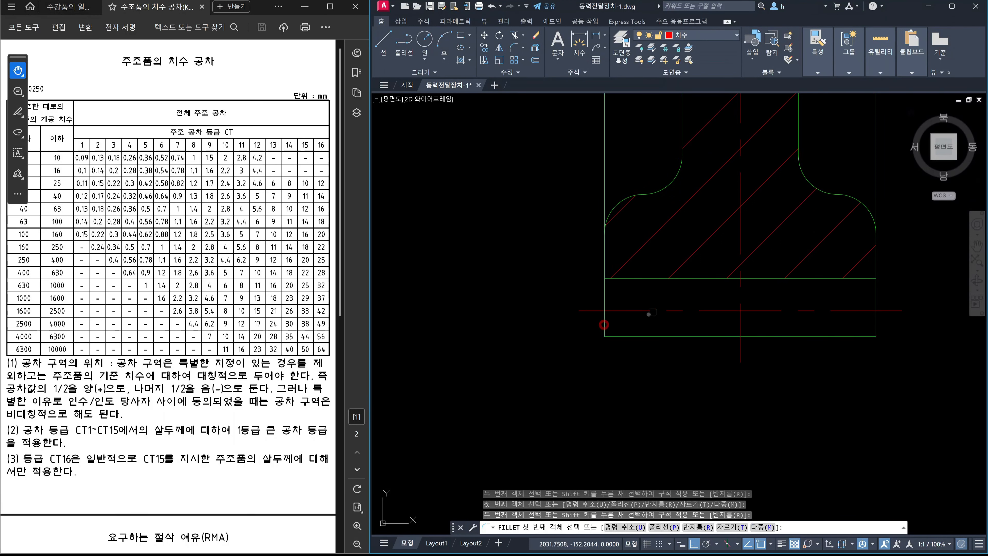
Close the section's two upper corners into sharp corners by joining the top edge with both side edges using Fillet.
scroll(651, 312, down, 5)
scroll(606, 314, up, 5)
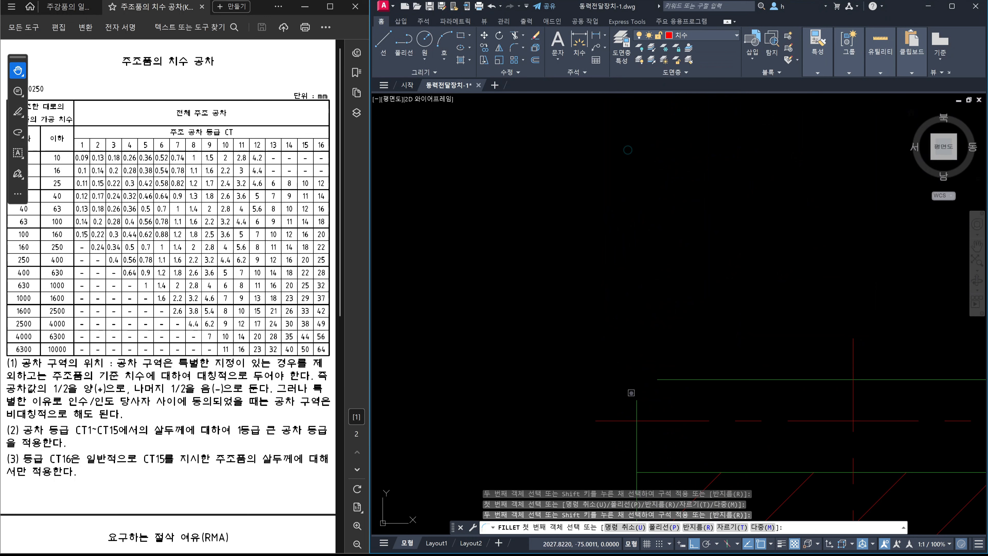
click(636, 404)
click(668, 383)
scroll(816, 377, down, 3)
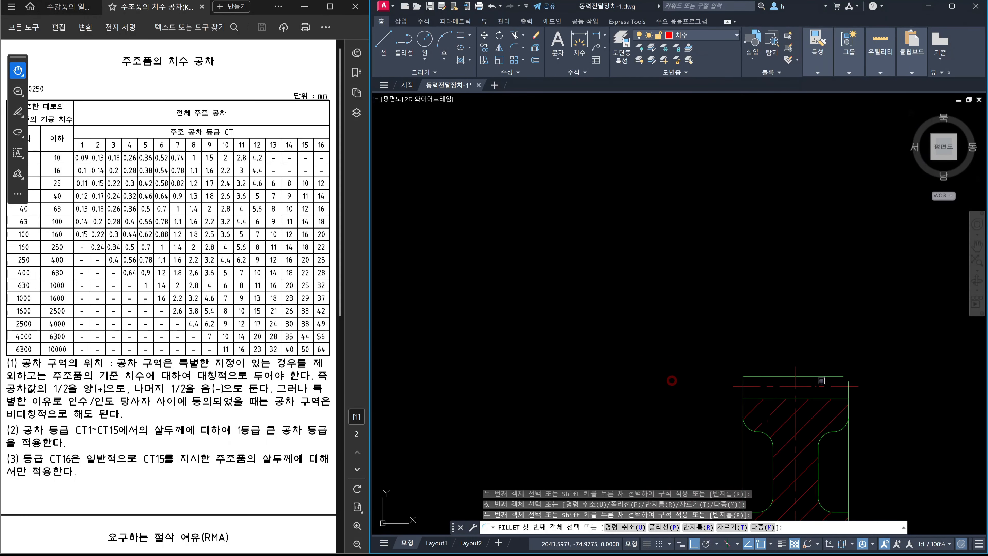
click(837, 375)
click(848, 380)
key(Escape)
Delete the section hatching and the horizontal tooth root lines at the upper and lower ends of the gear section.
middle_drag(862, 409, 830, 305)
scroll(795, 297, up, 4)
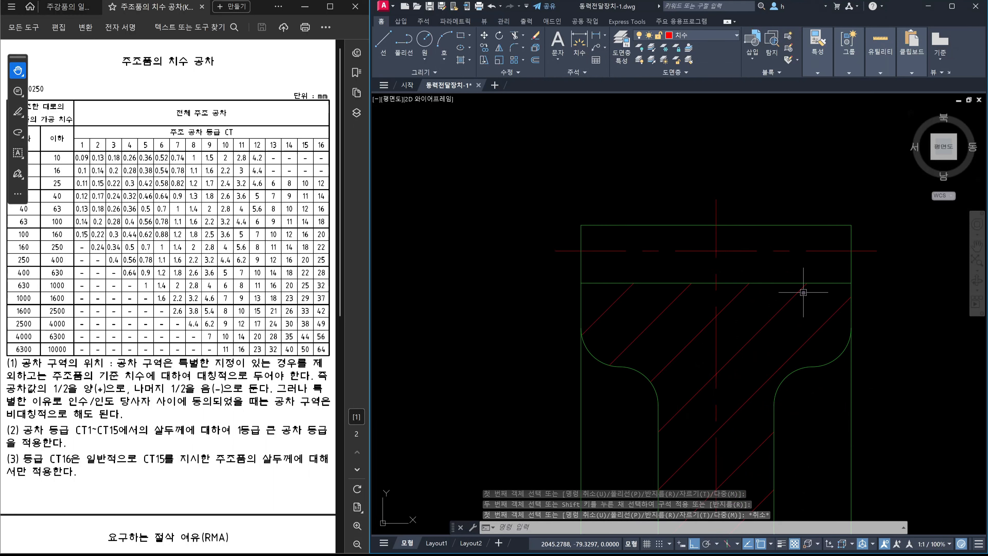
click(811, 293)
click(807, 277)
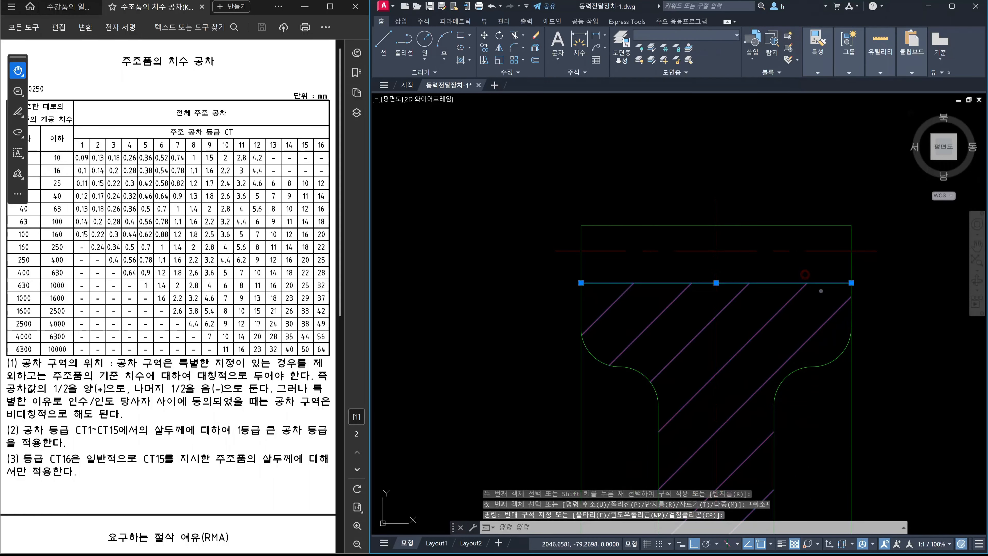
key(Delete)
scroll(842, 302, down, 6)
middle_drag(846, 374, 812, 271)
scroll(794, 438, up, 6)
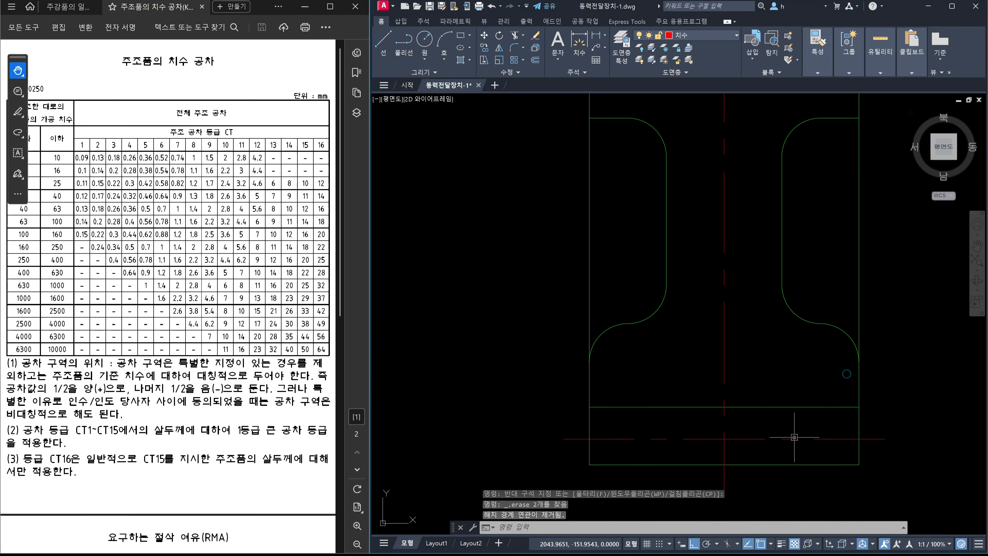
click(804, 406)
key(Delete)
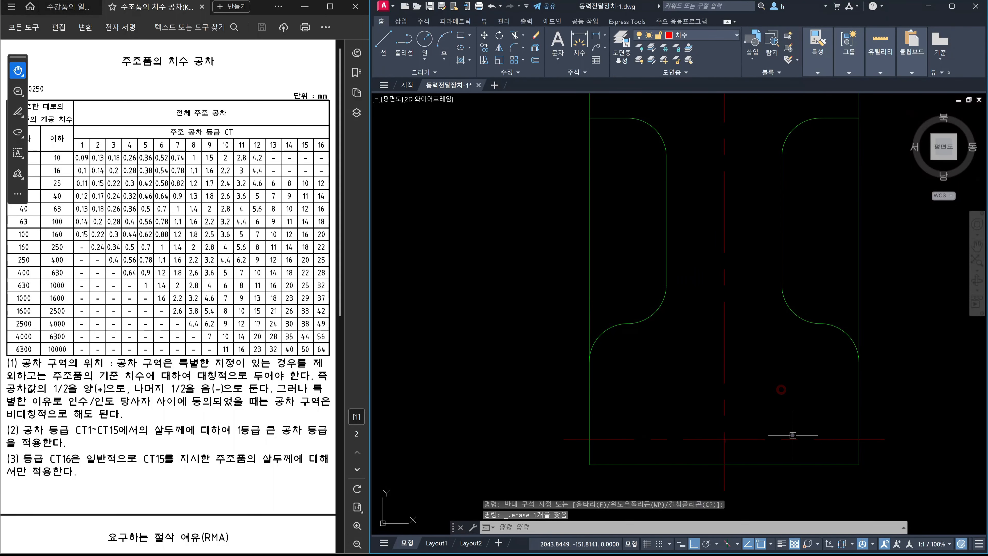
Delete the lower and upper pitch centerlines of the stripped gear section.
click(794, 446)
click(774, 418)
key(Delete)
scroll(809, 382, down, 4)
middle_drag(795, 283, 789, 405)
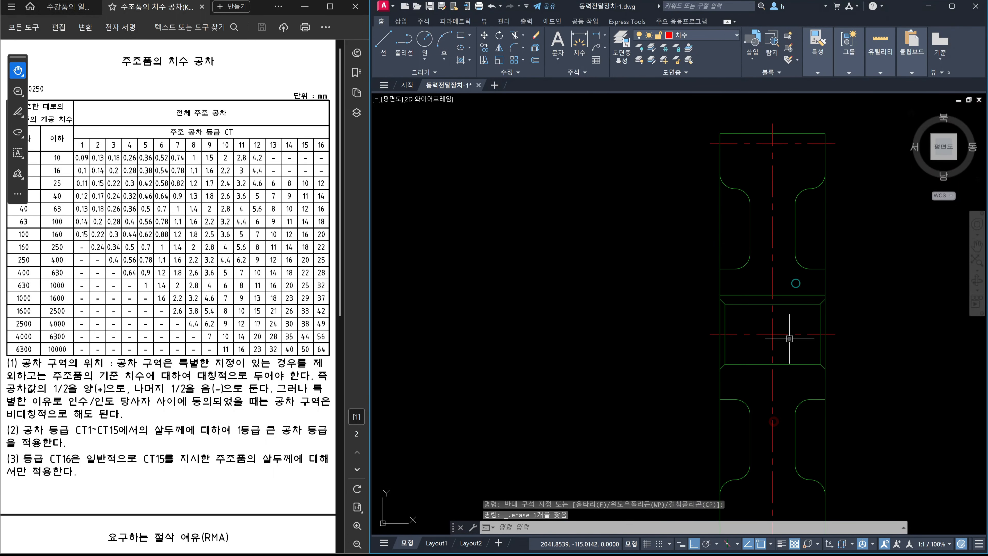
click(792, 167)
click(781, 138)
key(Delete)
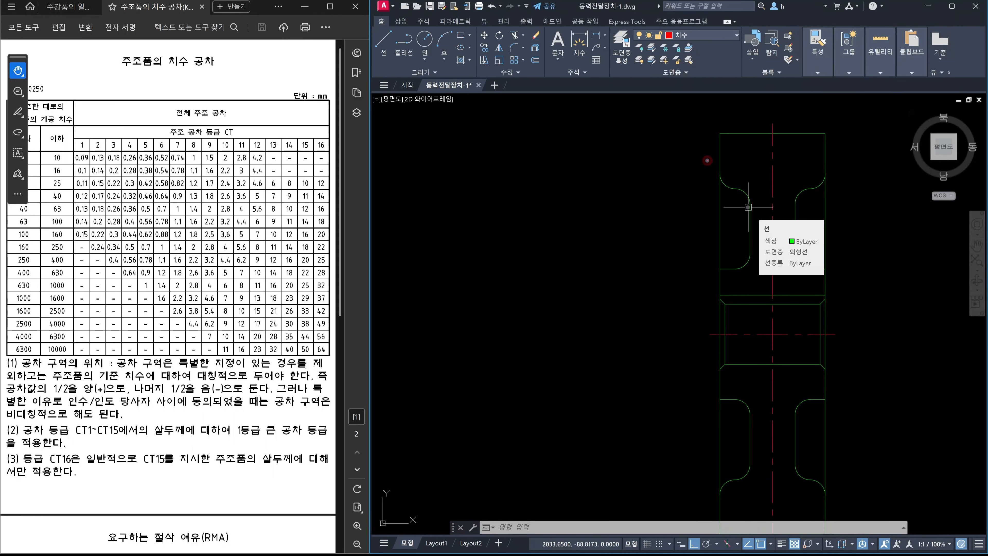
drag(707, 160, 761, 217)
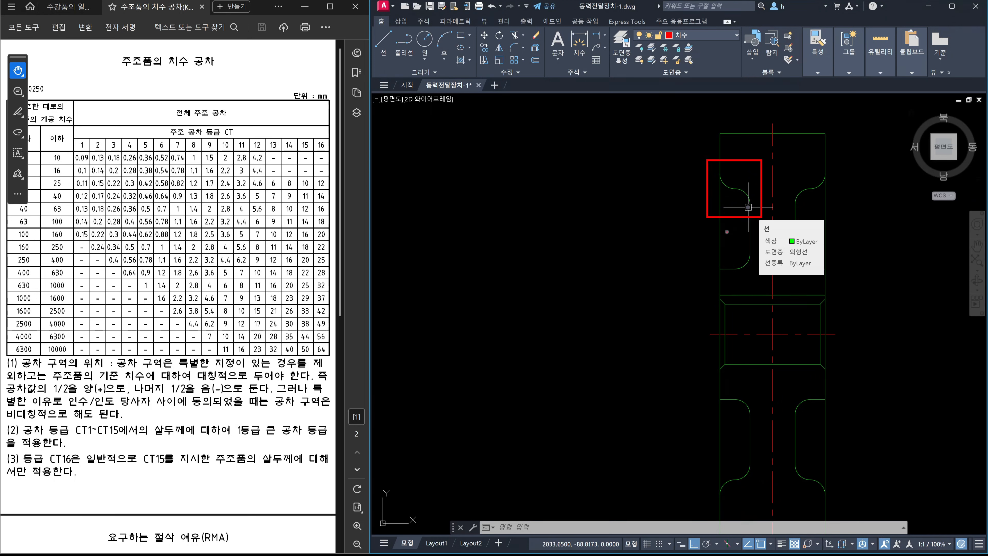
drag(717, 251, 712, 247)
drag(719, 174, 732, 191)
key(Escape)
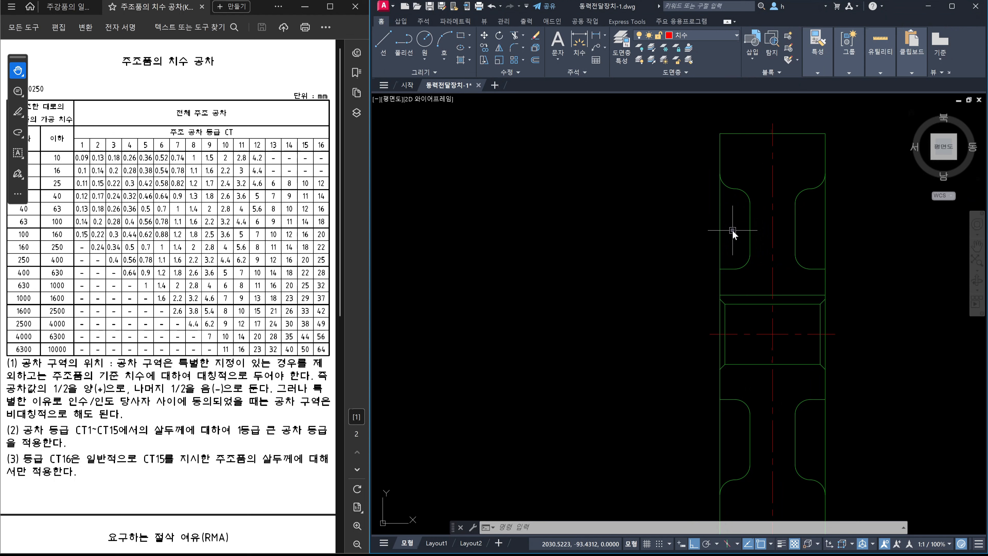
drag(719, 175, 749, 206)
key(Escape)
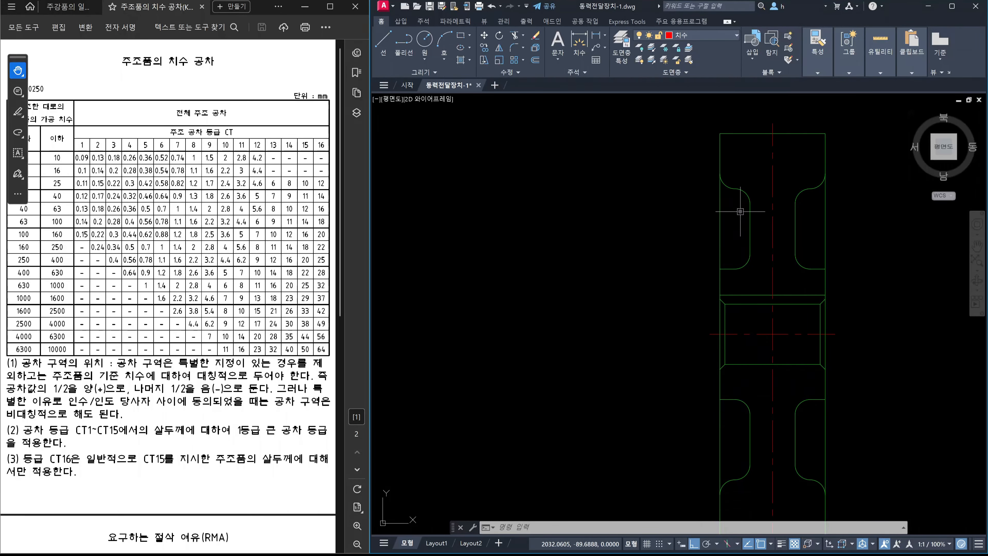
Delete the four outer rounding arcs where the web recesses meet the side faces near the toothed rim.
click(709, 167)
click(734, 199)
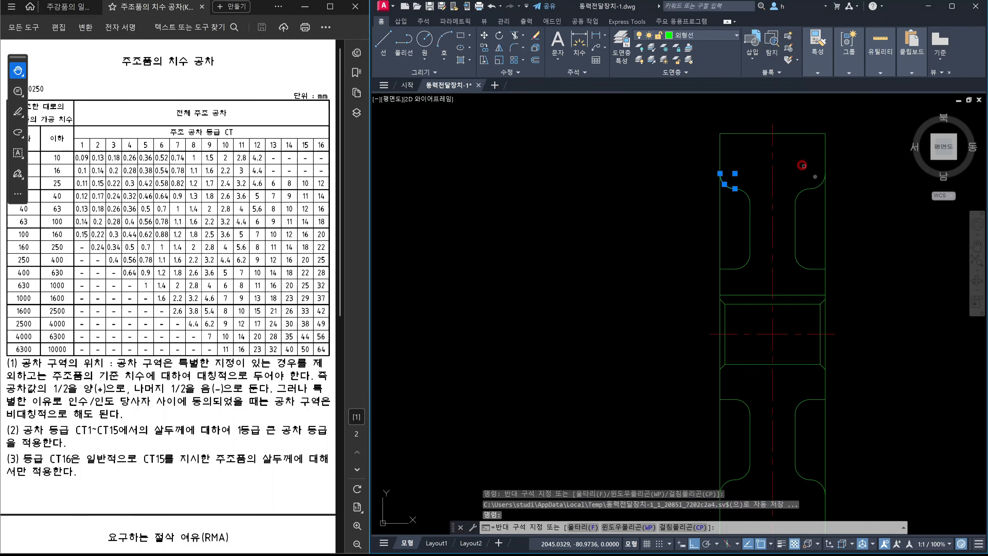
click(801, 165)
click(839, 203)
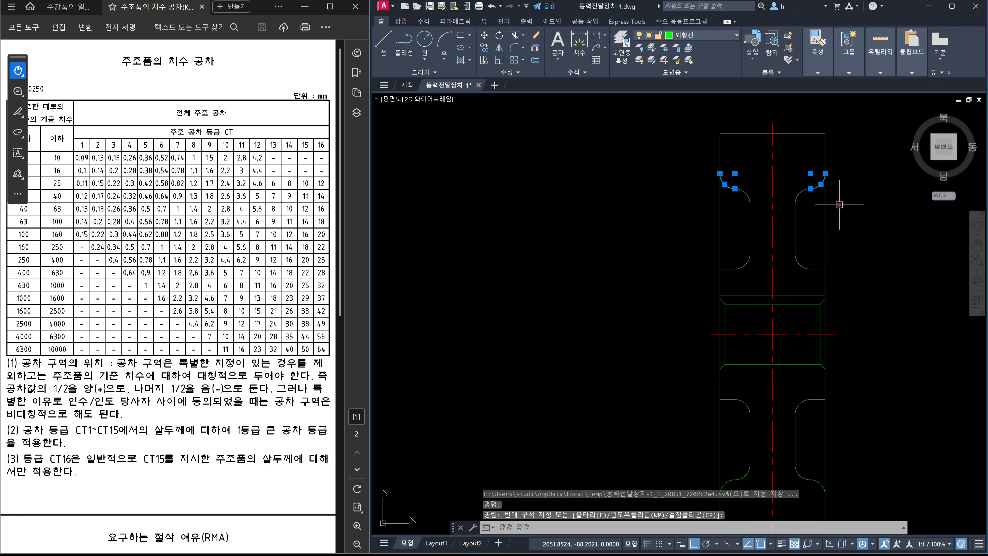
middle_drag(802, 420, 799, 363)
click(802, 418)
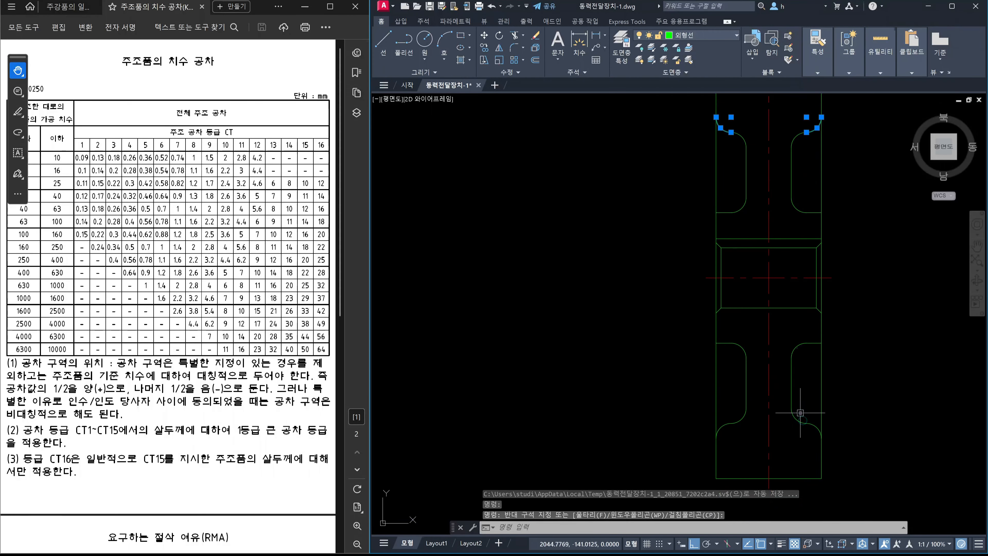
click(834, 440)
click(705, 416)
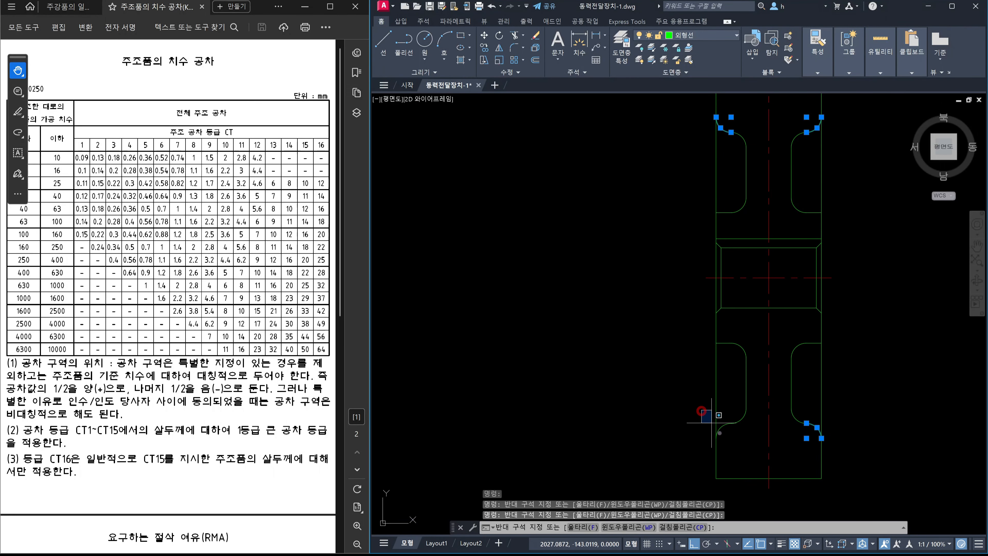
click(739, 447)
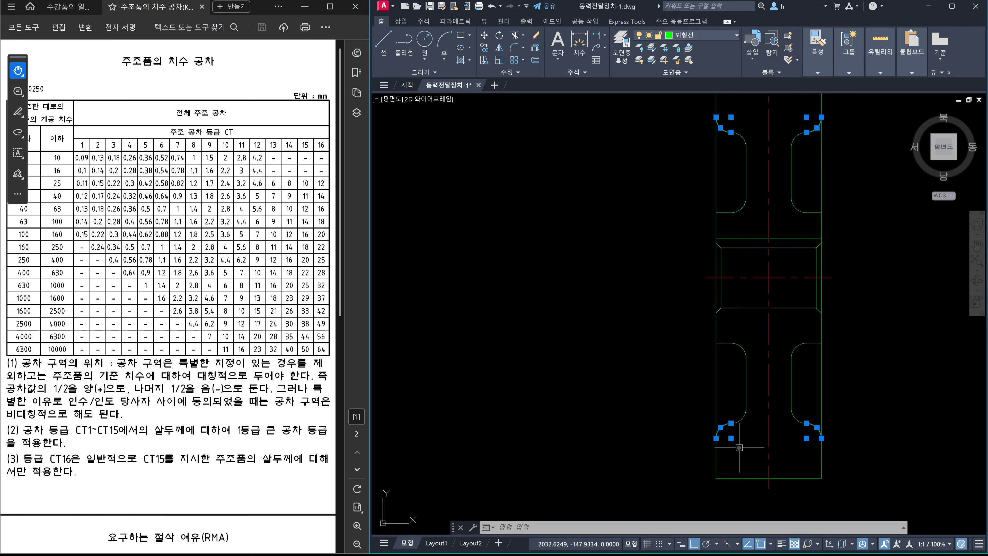
key(Delete)
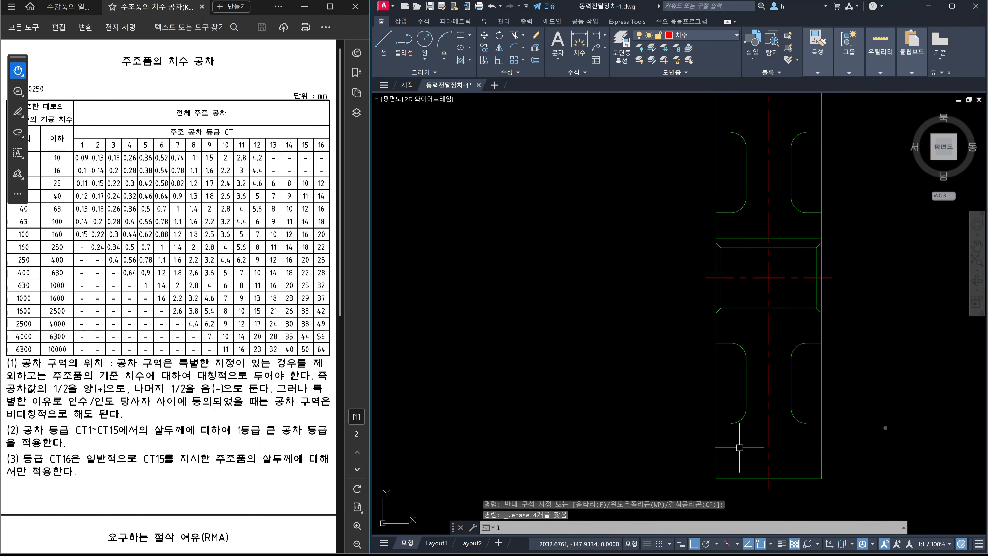
Draw a line from the open end of the lower-right recess arc perpendicular to the right side edge.
text(l)
key(Return)
scroll(819, 425, up, 4)
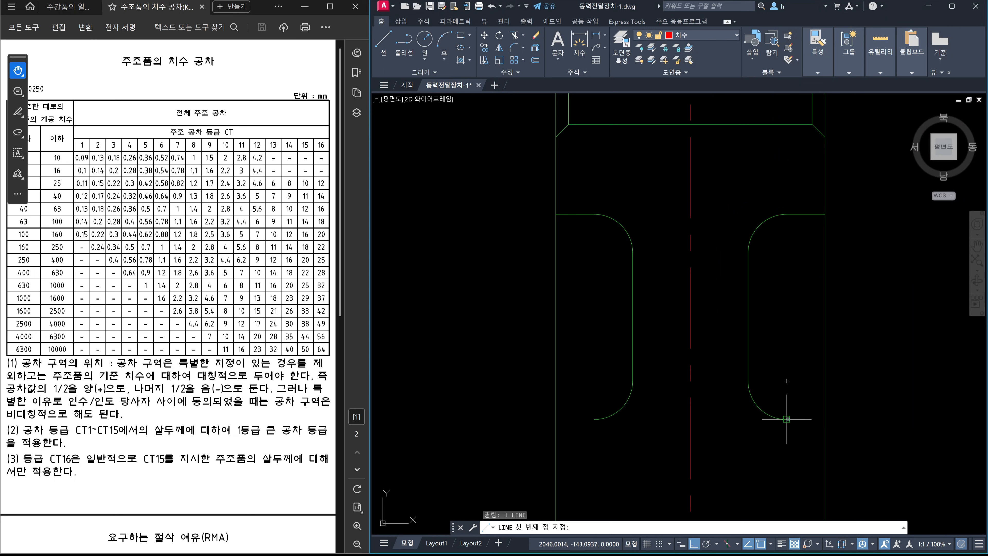
click(788, 420)
text(pe)
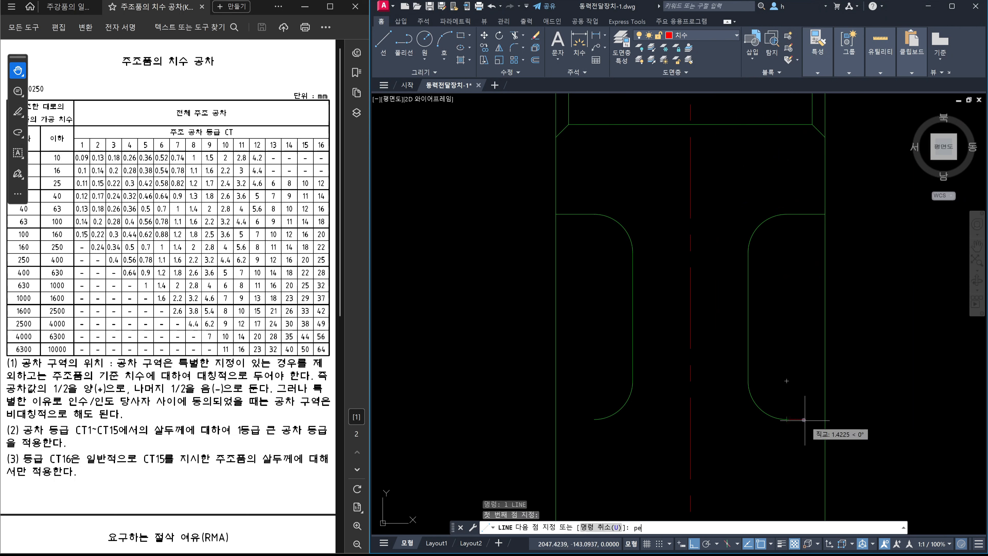
text(r 대상)
key(Return)
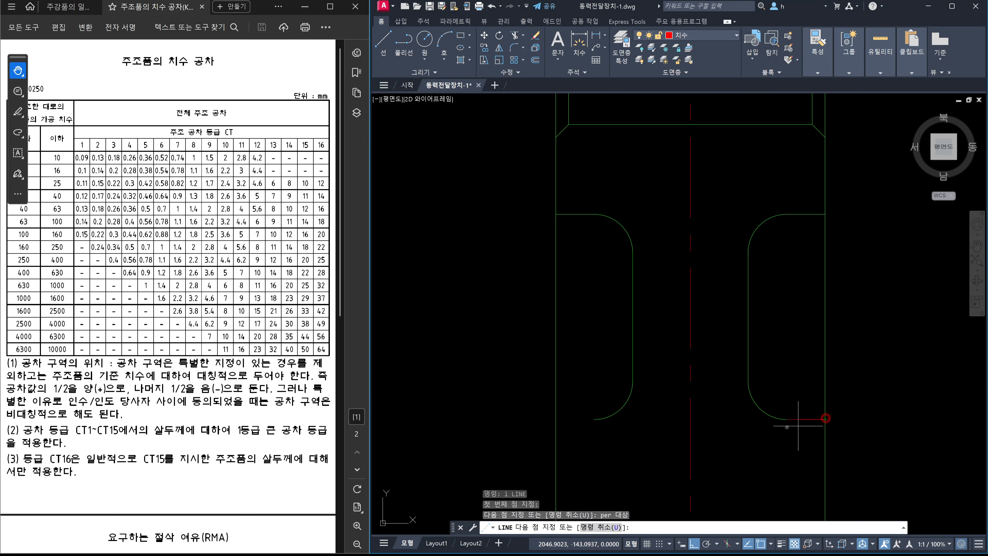
click(798, 425)
key(Escape)
key(Return)
key(Escape)
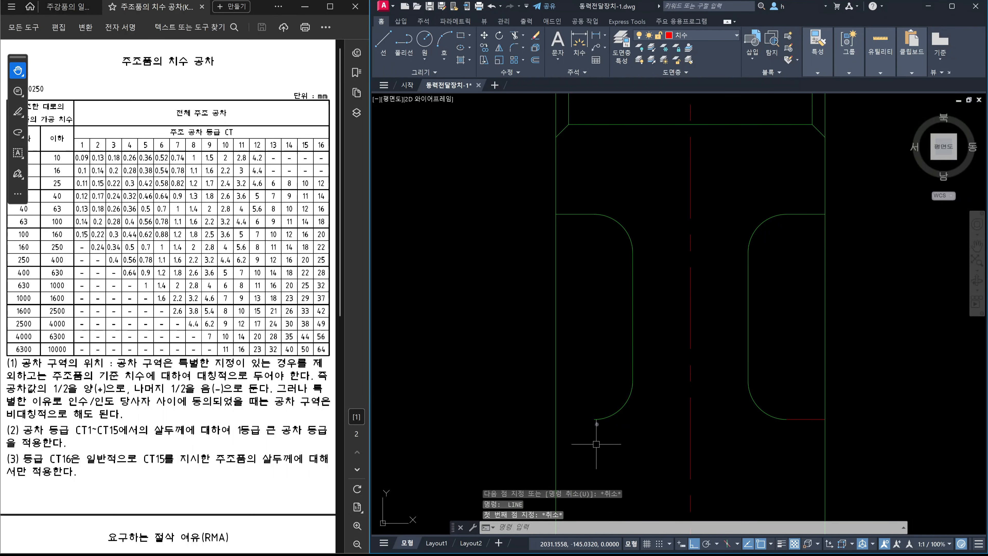
Draw a line from the open end of the lower-left recess arc perpendicular to the left side edge.
key(Return)
click(595, 419)
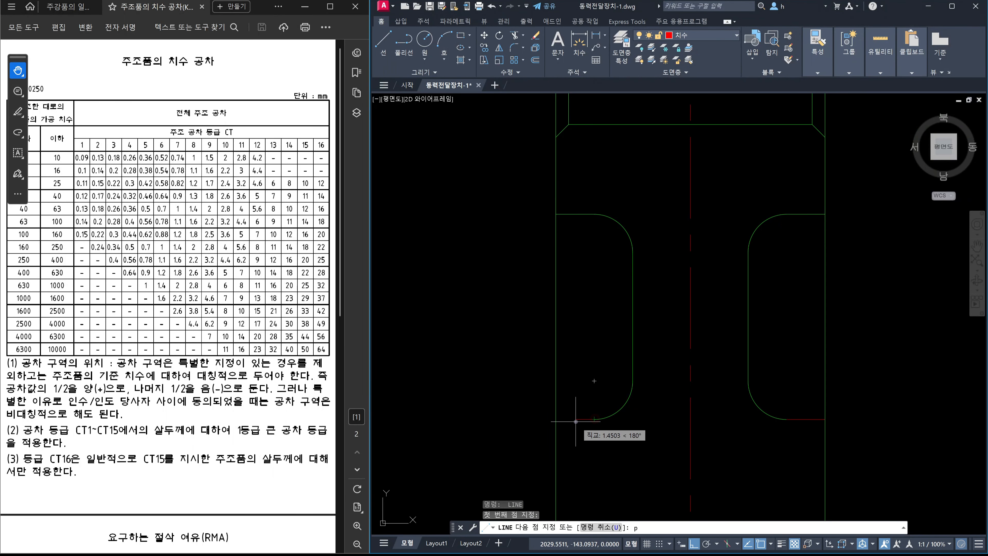
text(er 대상)
key(Return)
key(Escape)
Draw a line from the open end of the upper-left recess arc perpendicular to the left side edge.
scroll(623, 413, down, 4)
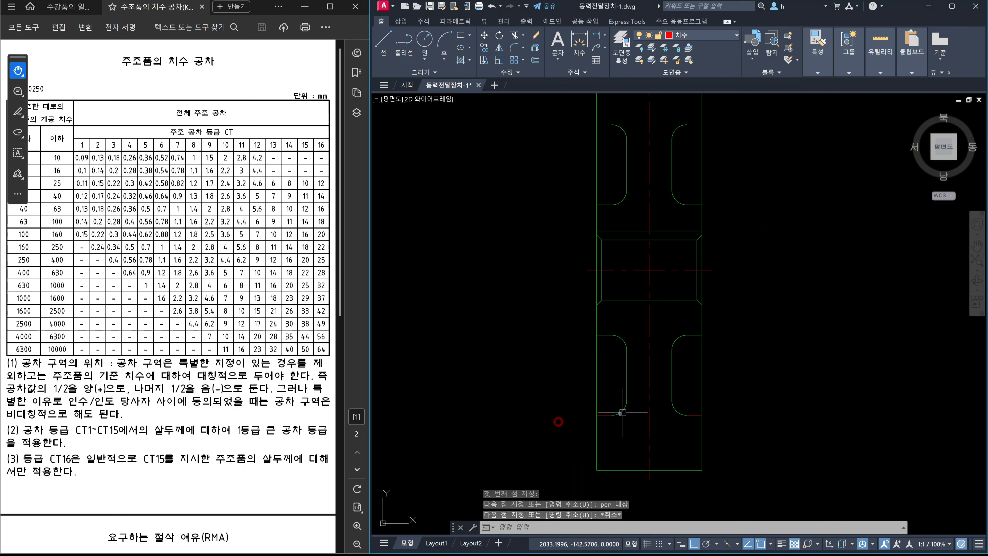
scroll(622, 412, down, 2)
scroll(639, 234, up, 6)
key(Return)
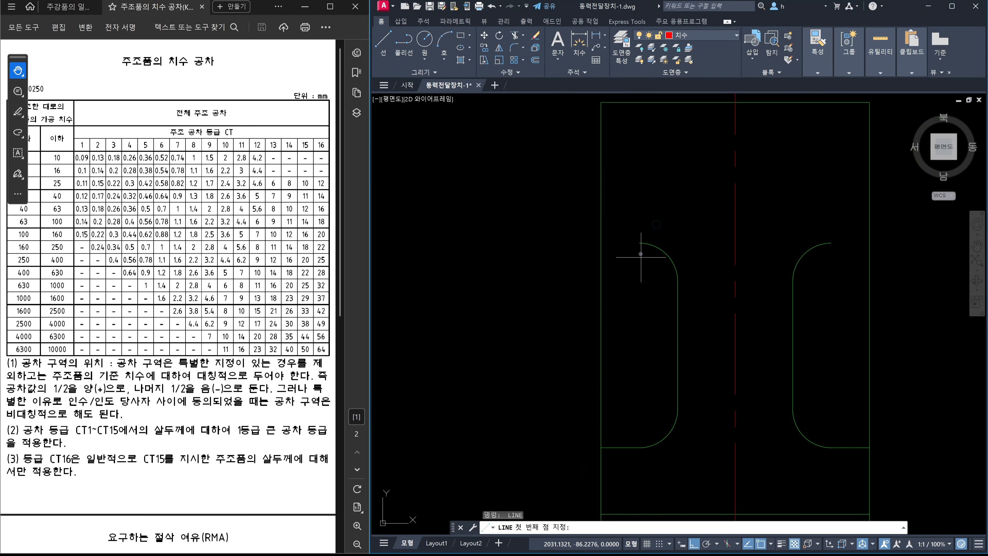
click(641, 244)
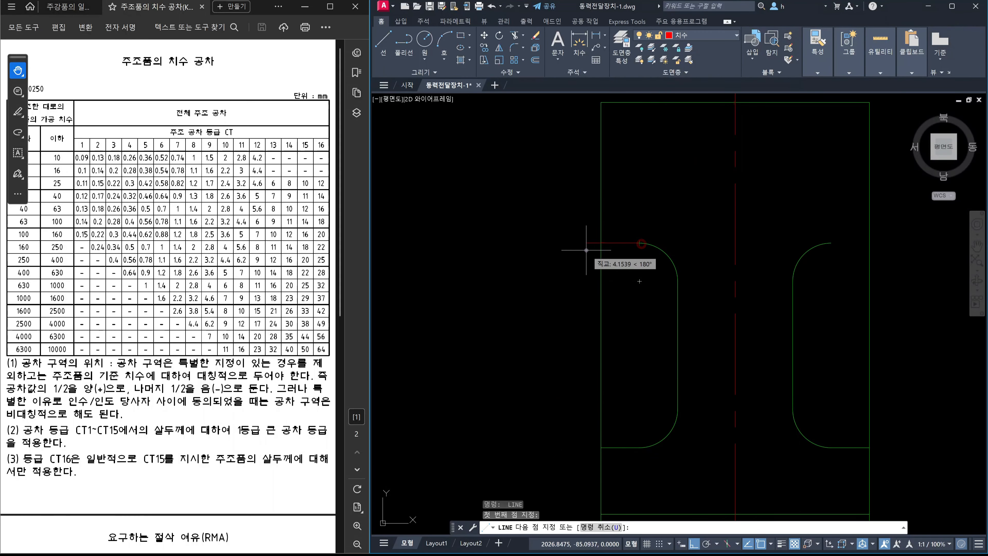
text(per)
key(Return)
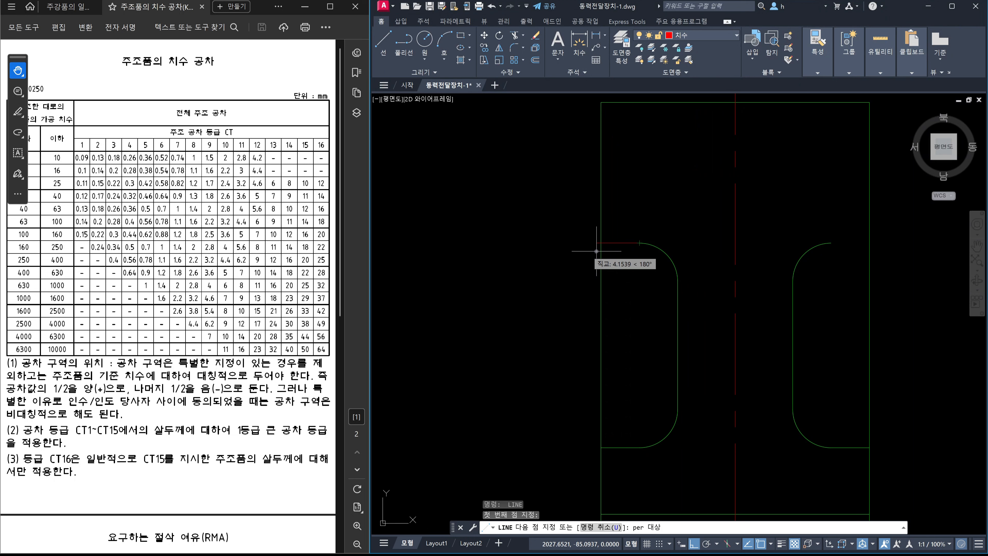
click(599, 252)
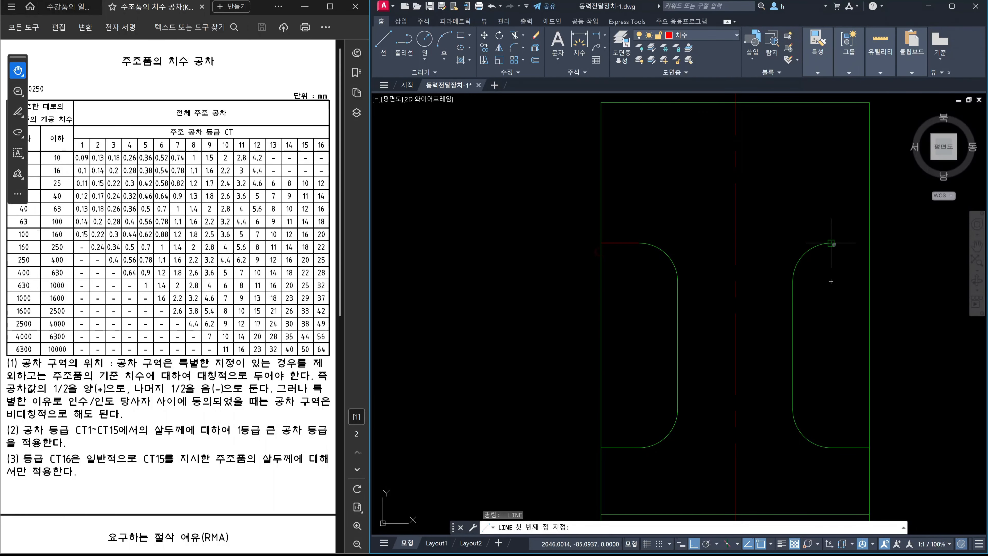
Draw a line from the open end of the upper-right recess arc perpendicular to the right side edge.
text(pe)
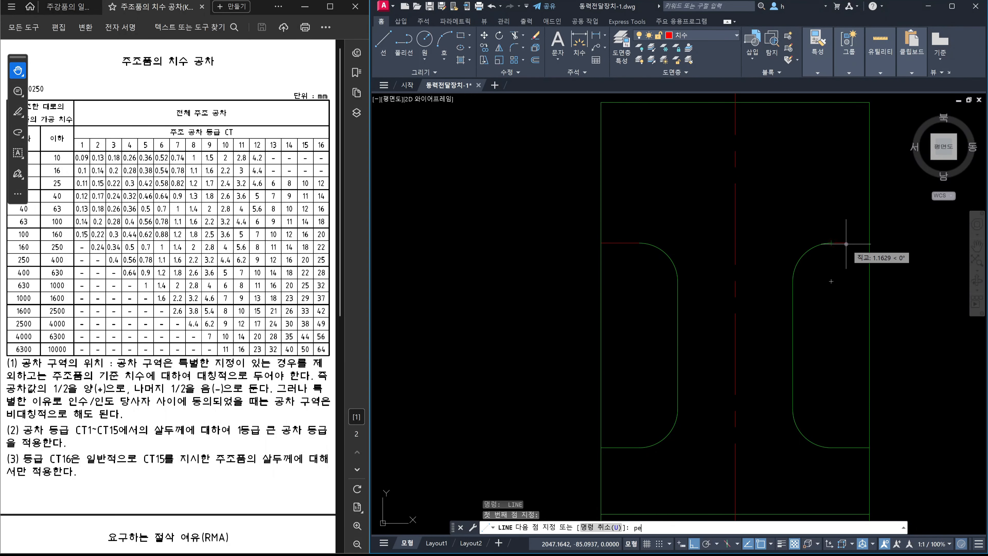
text(r)
key(Return)
click(867, 244)
key(Escape)
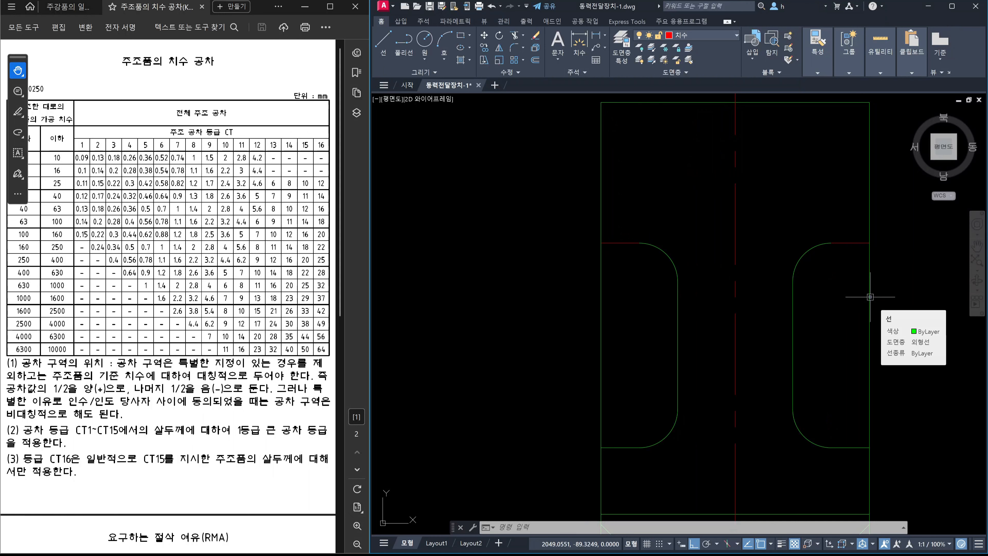
key(Escape)
key(Escape)
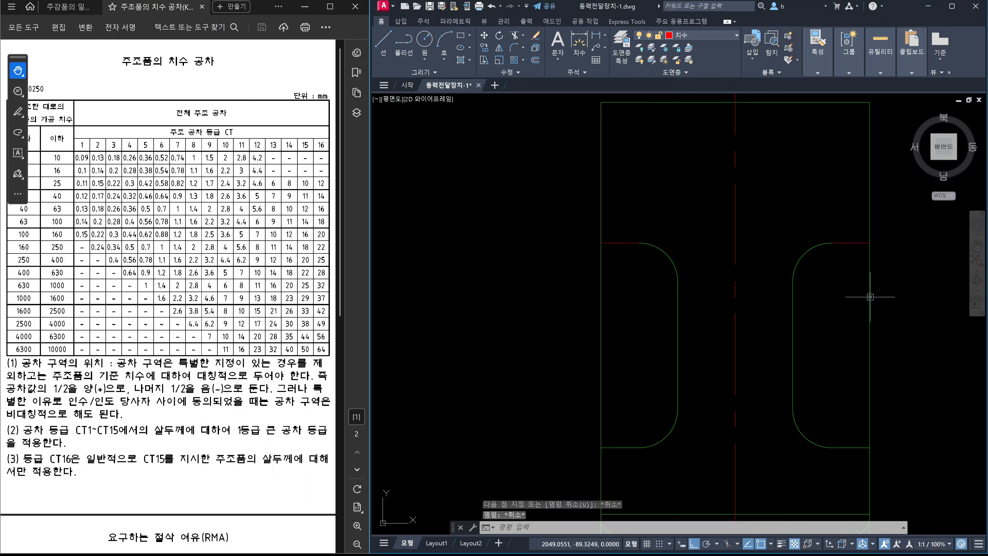
Match the properties of the four new recess lines to the right side edge so they use the outline layer.
text(ma)
key(Return)
click(870, 297)
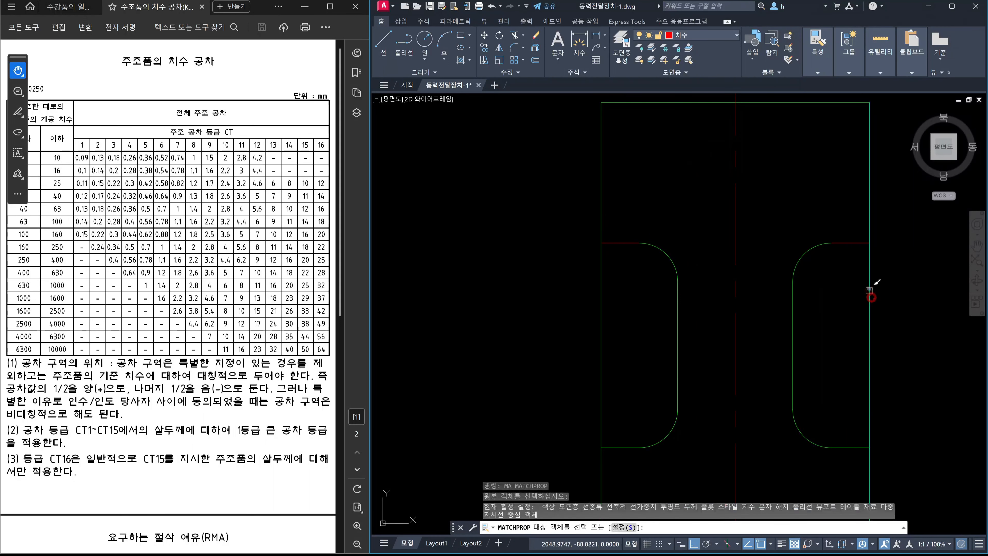
click(851, 243)
click(632, 242)
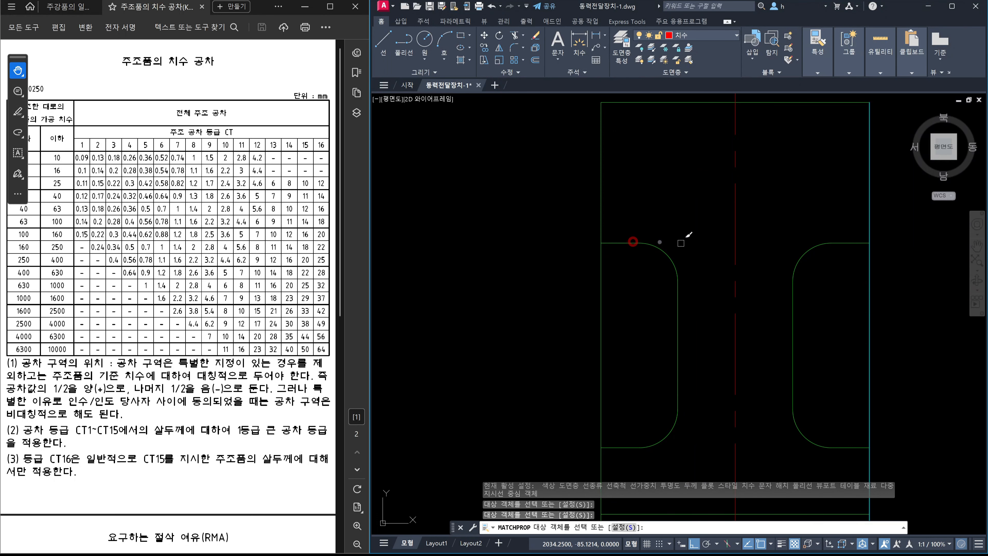
scroll(688, 235, down, 3)
scroll(709, 362, up, 2)
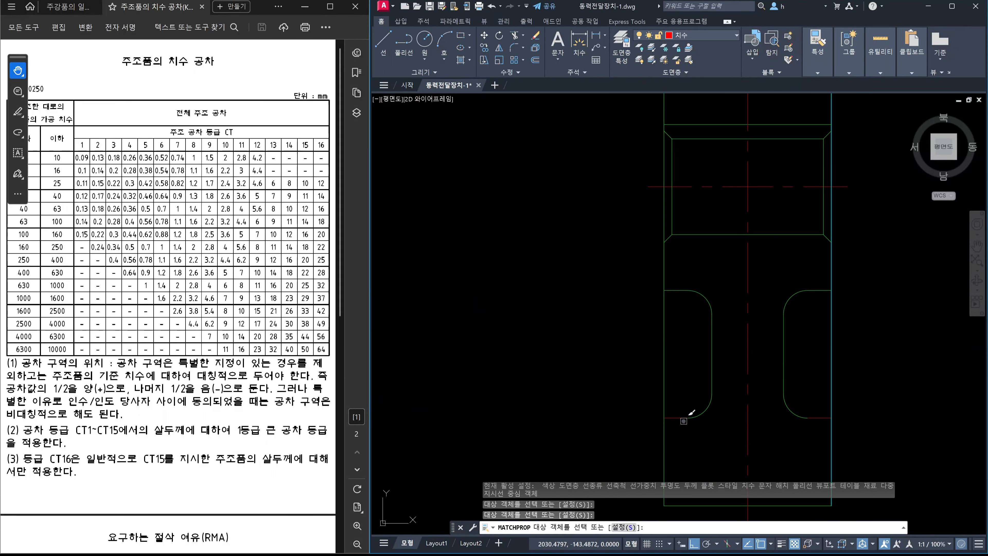
click(683, 419)
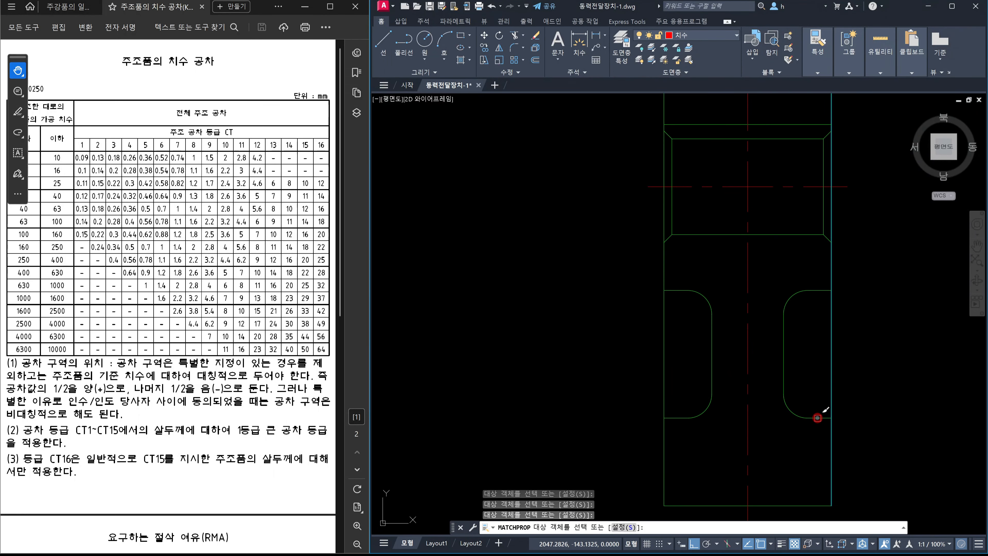
key(Escape)
scroll(901, 398, down, 4)
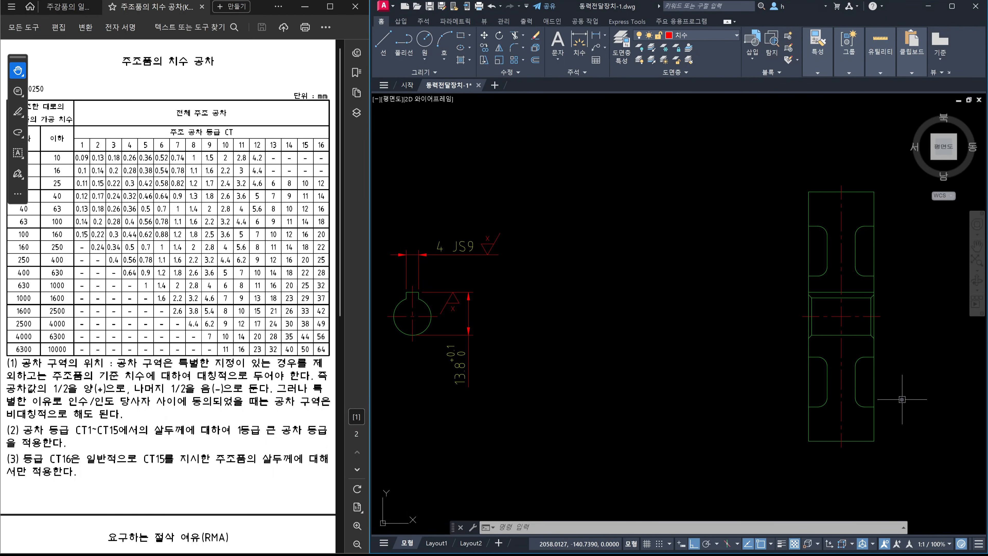
scroll(854, 287, up, 2)
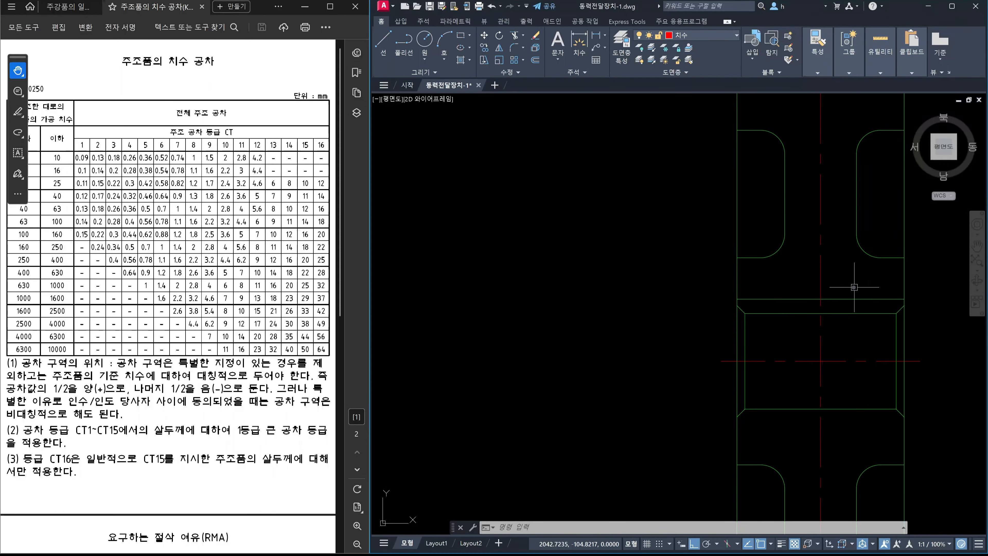
middle_drag(866, 304, 801, 305)
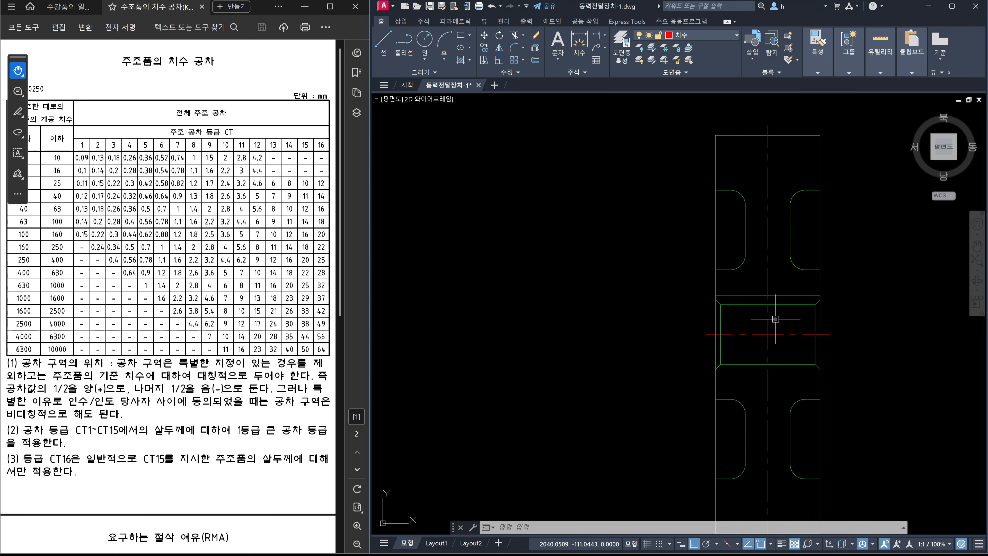
scroll(764, 286, down, 4)
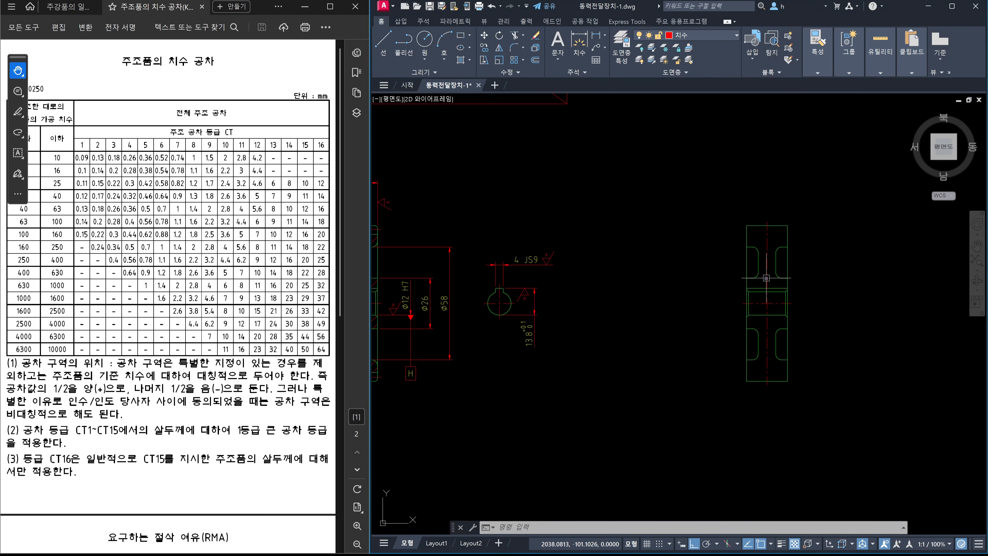
scroll(766, 278, up, 1)
scroll(778, 274, up, 3)
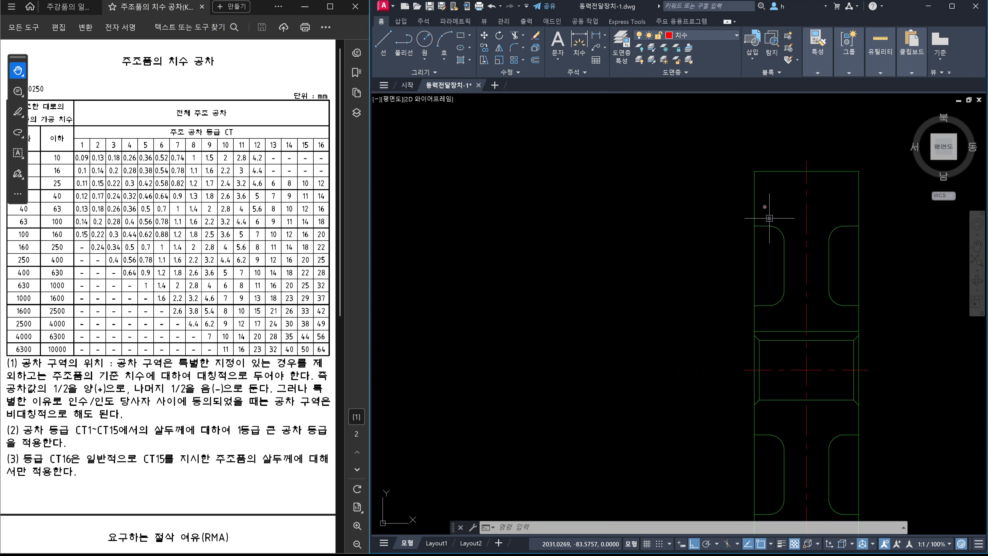
mouse_move(757, 201)
mouse_down()
mouse_move(861, 201)
mouse_move(844, 212)
mouse_up()
drag(758, 197, 766, 213)
key(Escape)
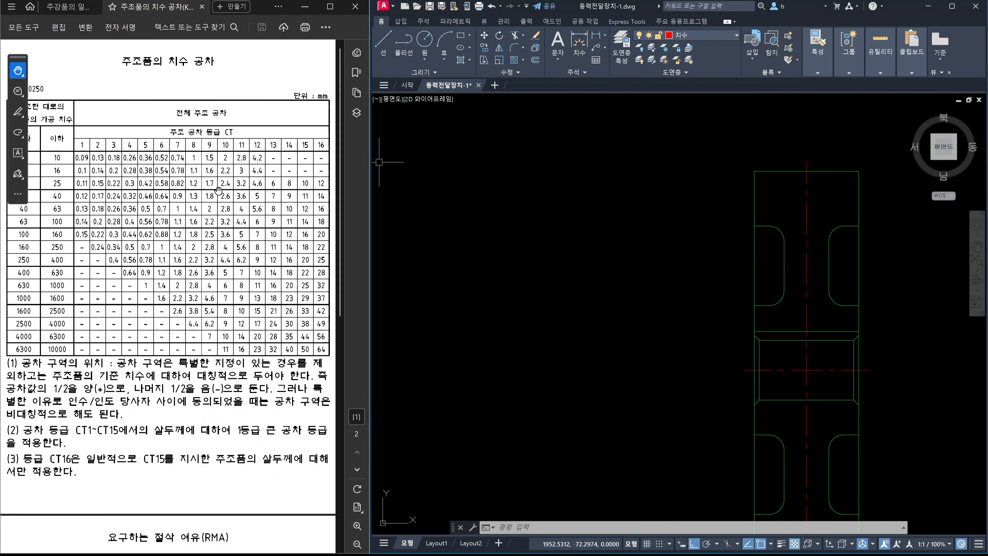
Switch to the PDF viewer and move its floating toolbar down, clear of the casting tolerance table's size columns.
click(70, 89)
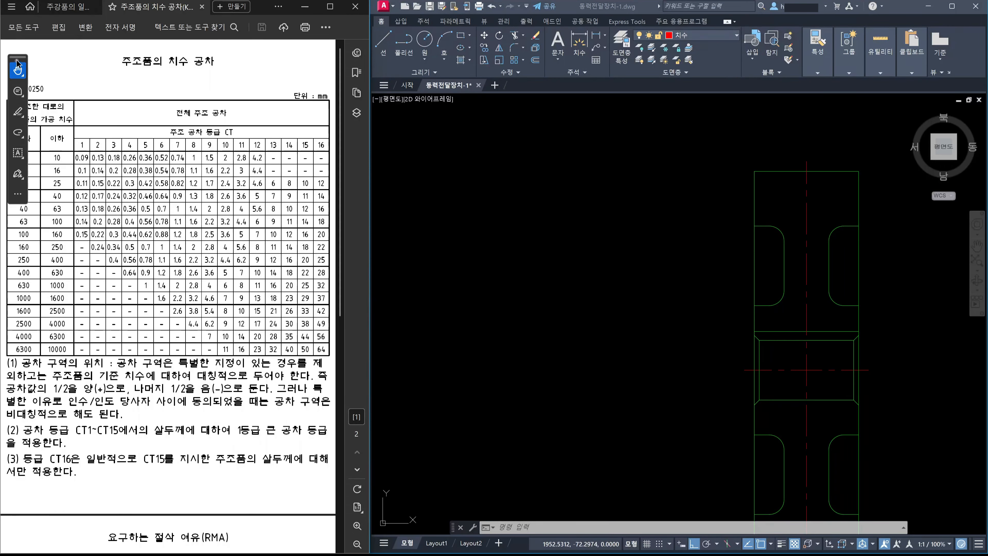
mouse_move(18, 58)
mouse_down()
mouse_move(37, 156)
mouse_move(36, 372)
mouse_move(18, 383)
mouse_up()
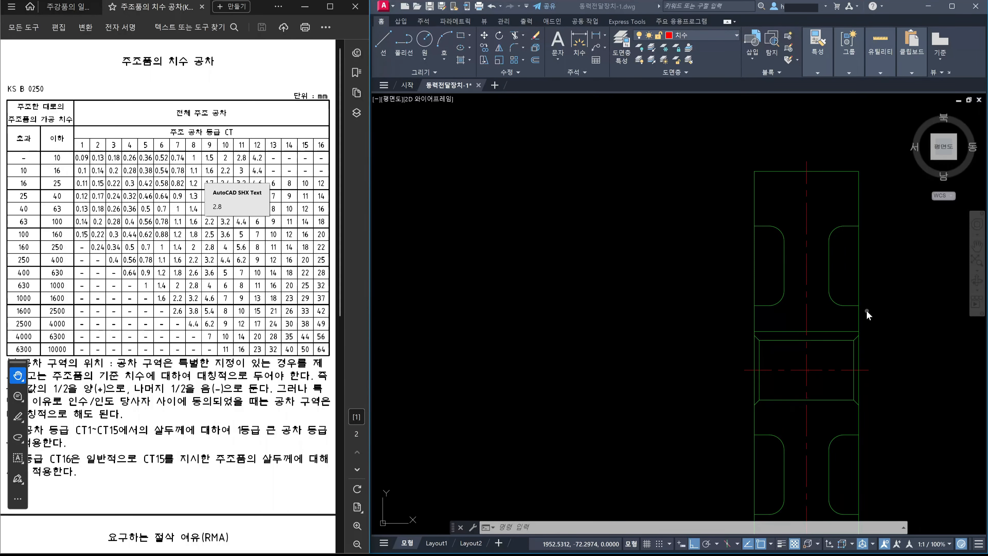
Switch to AutoCAD, examine the spur gear's material in the parts list, and return to the gear section views.
scroll(868, 312, down, 5)
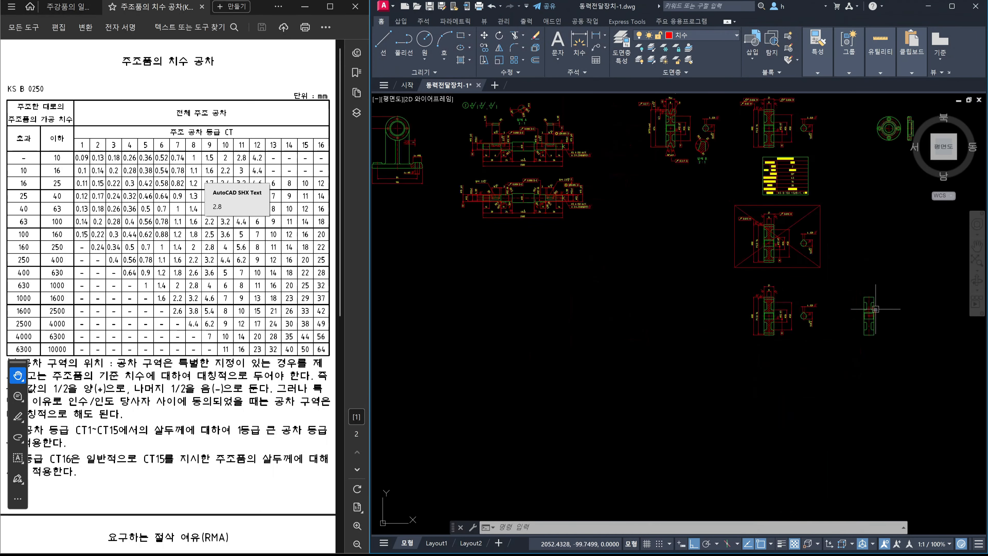
scroll(778, 179, up, 6)
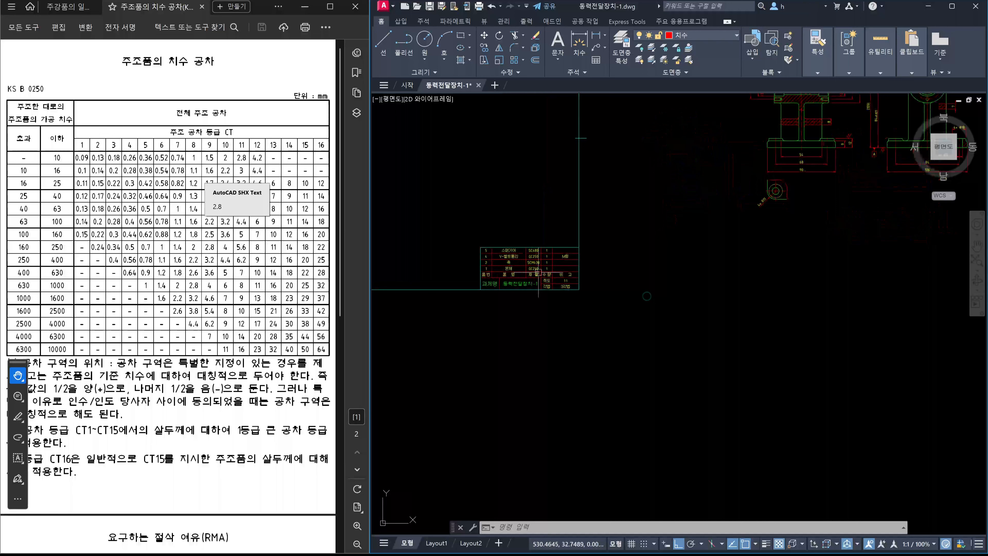
scroll(661, 280, up, 3)
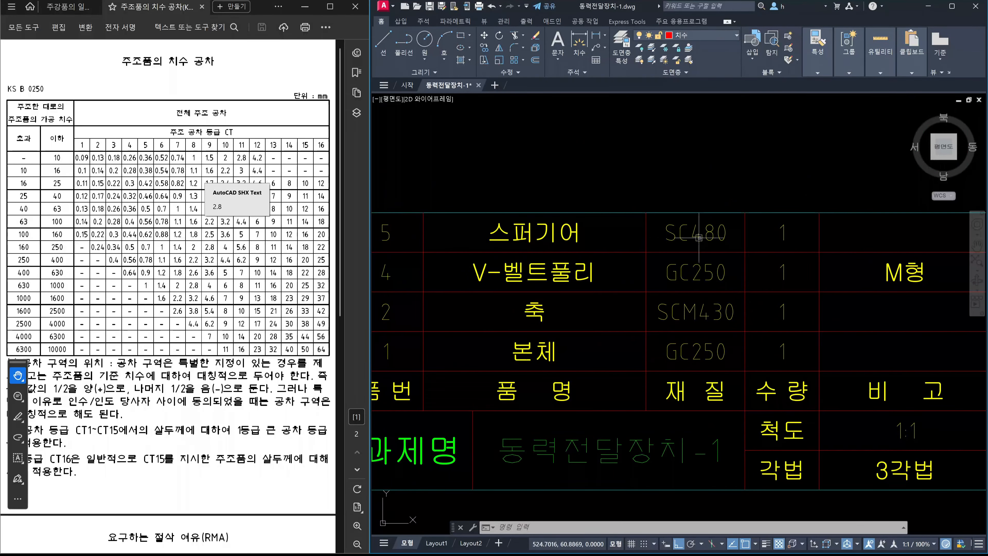
mouse_move(702, 237)
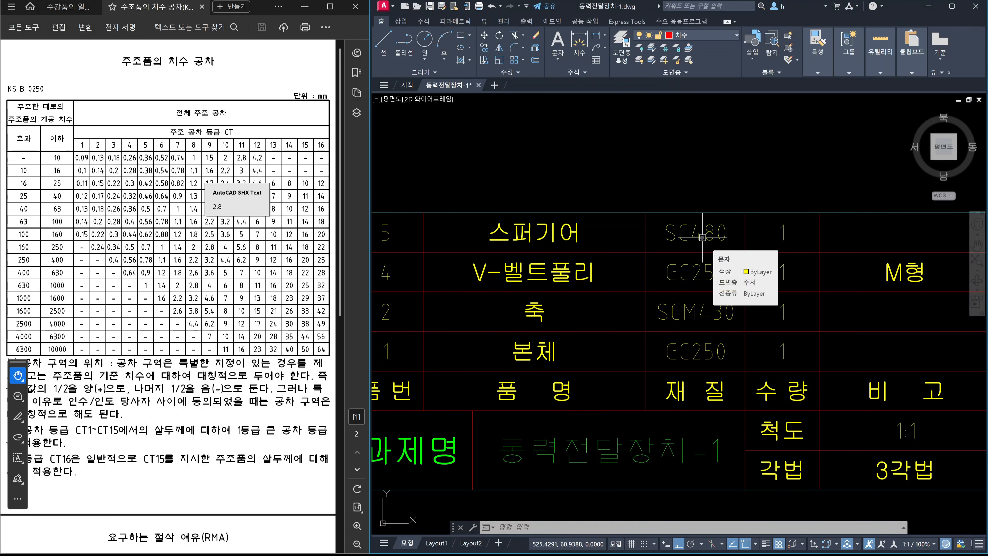
scroll(702, 237, down, 8)
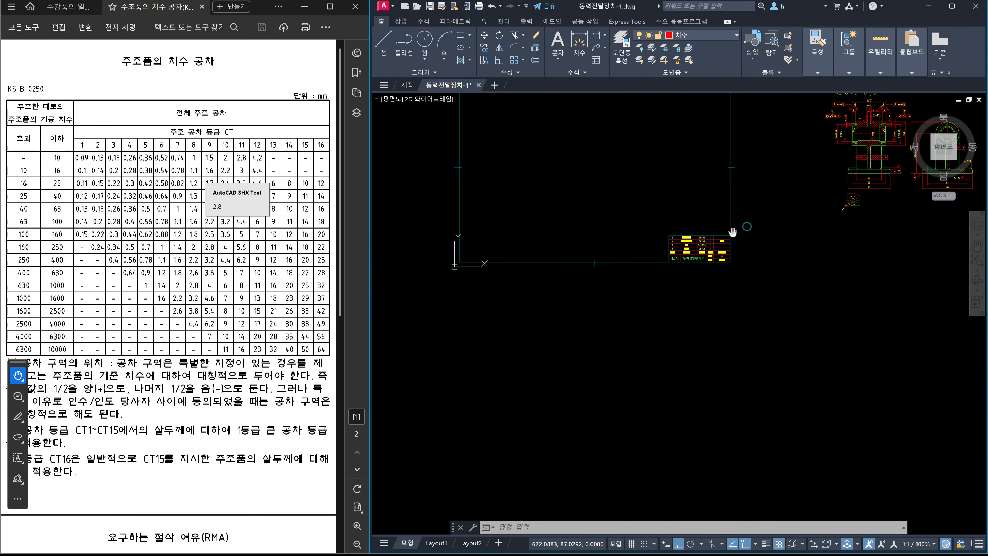
scroll(635, 302, up, 2)
middle_drag(798, 314, 593, 334)
middle_drag(917, 332, 689, 341)
scroll(697, 319, down, 2)
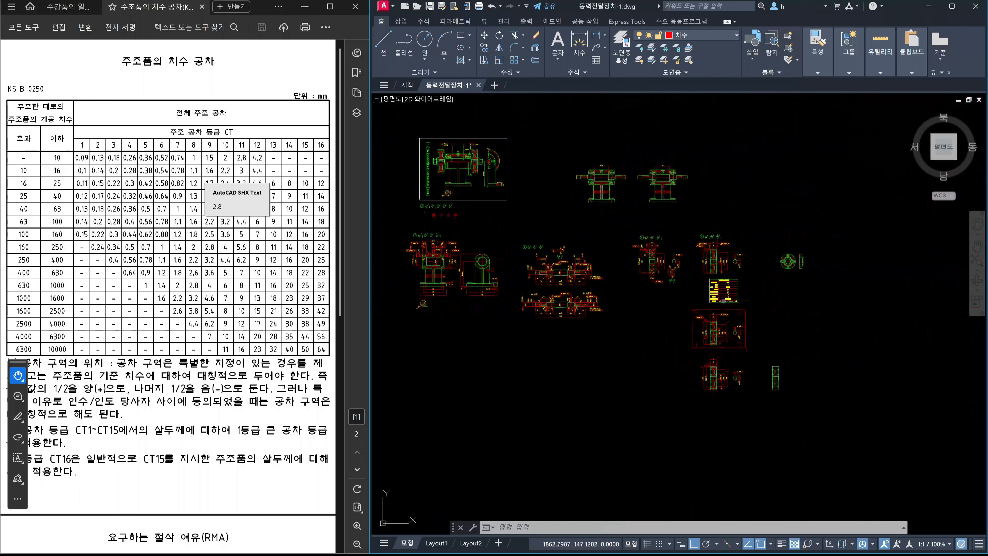
scroll(731, 326, up, 6)
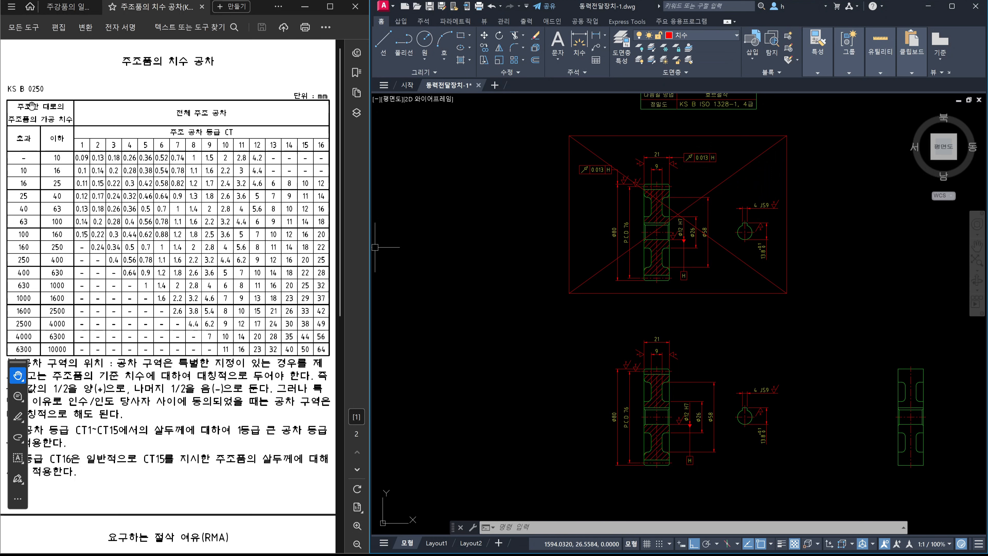
Open the KS B 0418 cast steel length tolerance document in the PDF viewer and examine its tolerance grades against the gear dimensions.
click(64, 11)
click(162, 234)
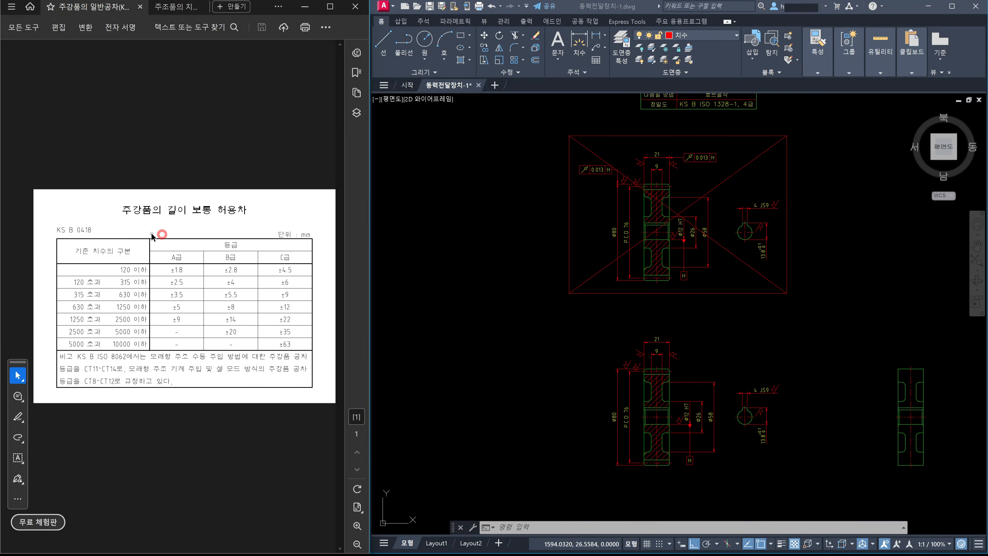
ctrl+scroll(72, 231, up, 2)
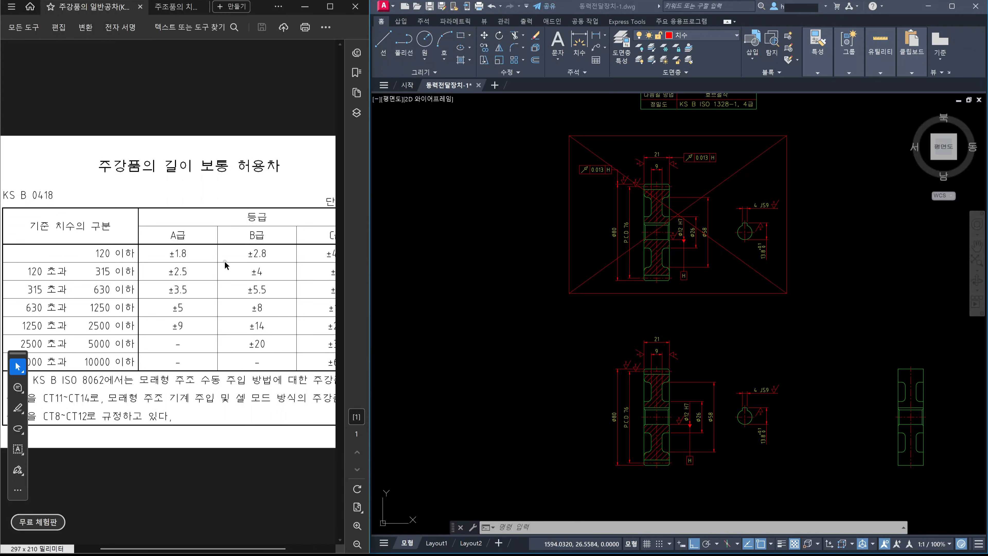
ctrl+scroll(225, 264, down, 3)
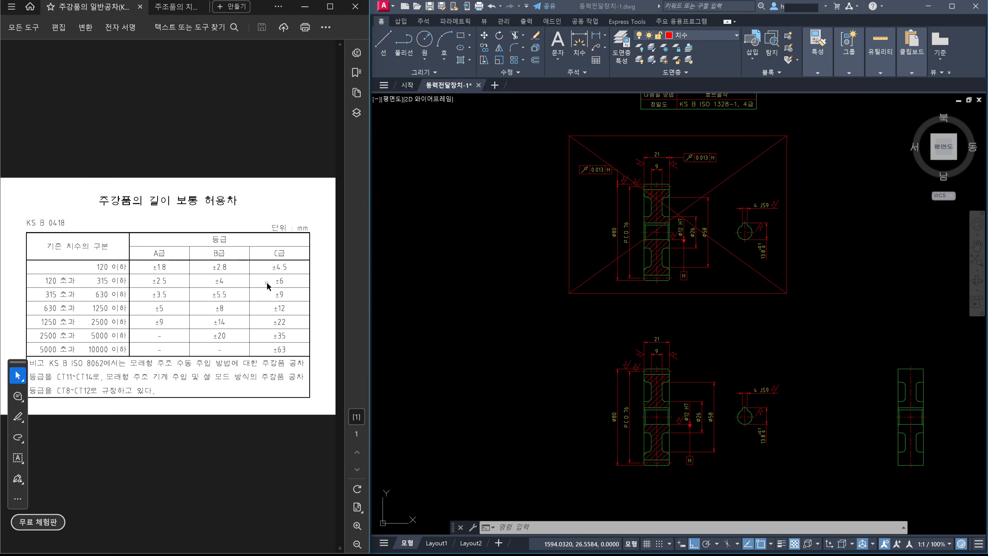
click(558, 459)
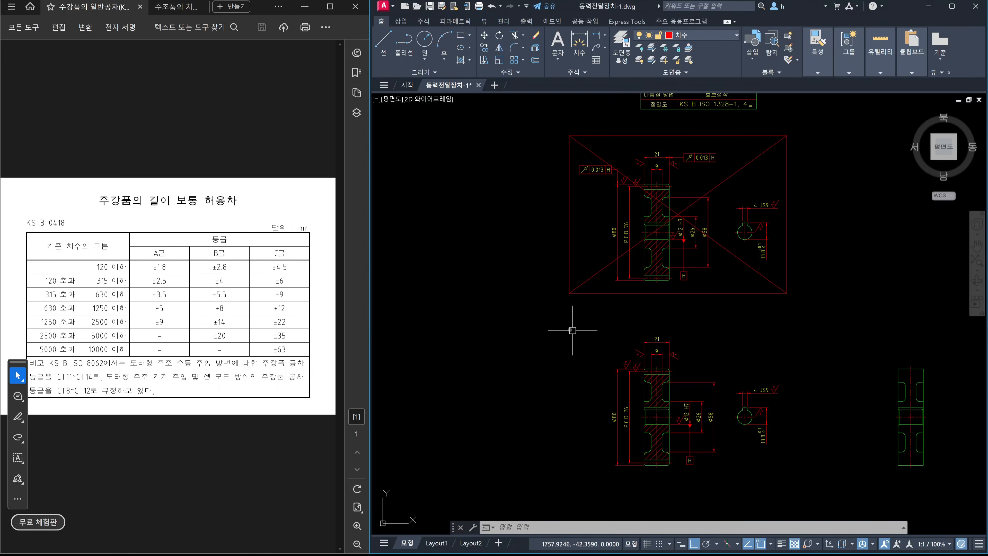
mouse_move(661, 333)
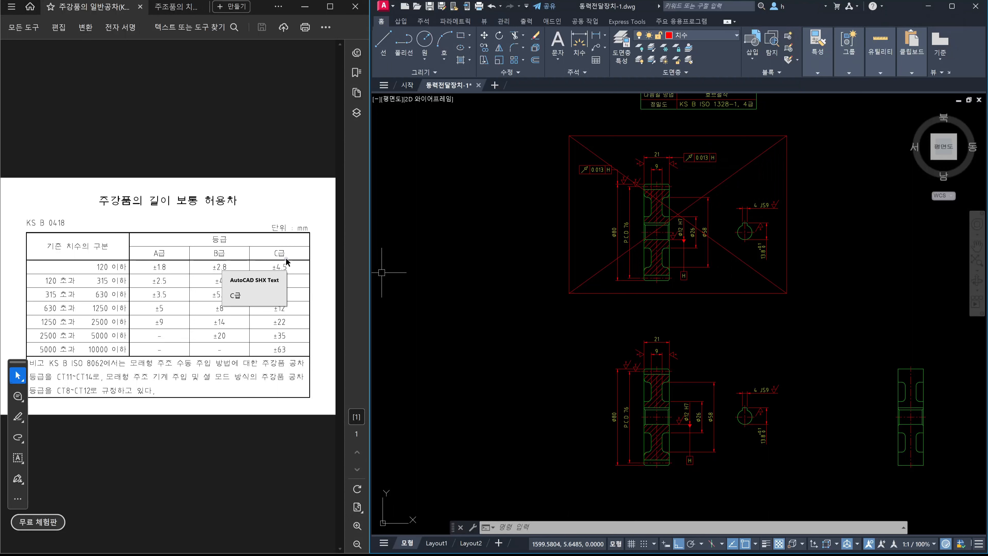
mouse_move(278, 269)
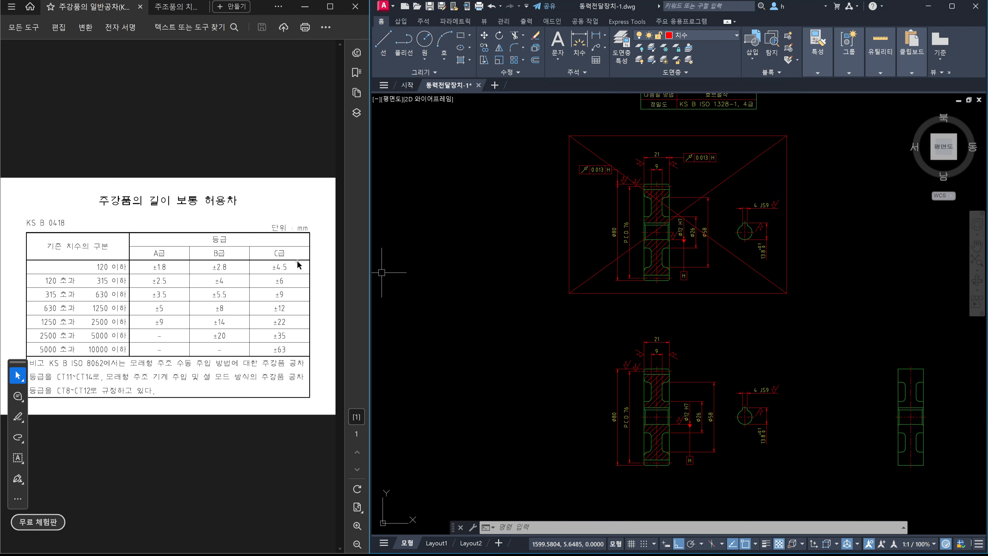
mouse_move(286, 304)
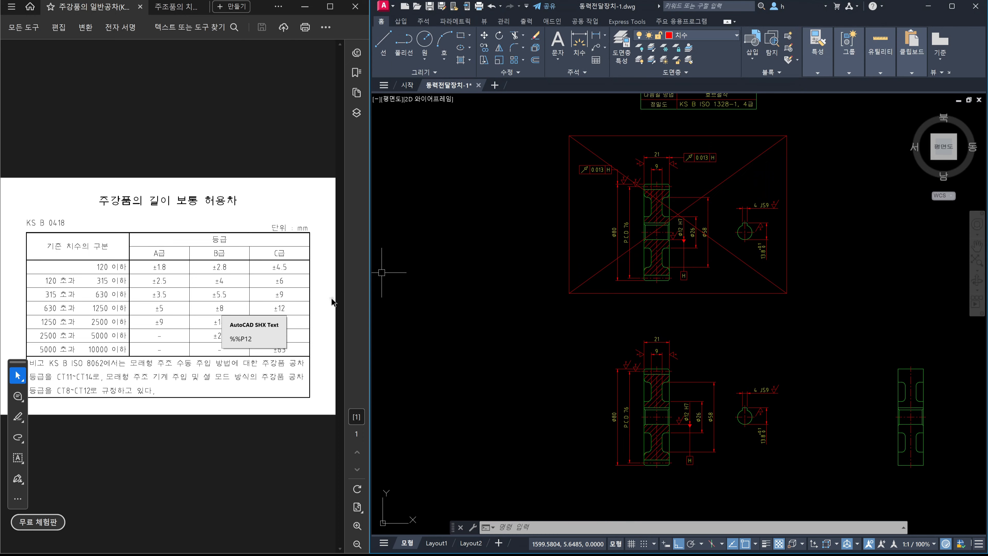
Compare with the KS B 0250 casting tolerance document, return to the KS B 0418 table, and examine its B grade column.
click(173, 14)
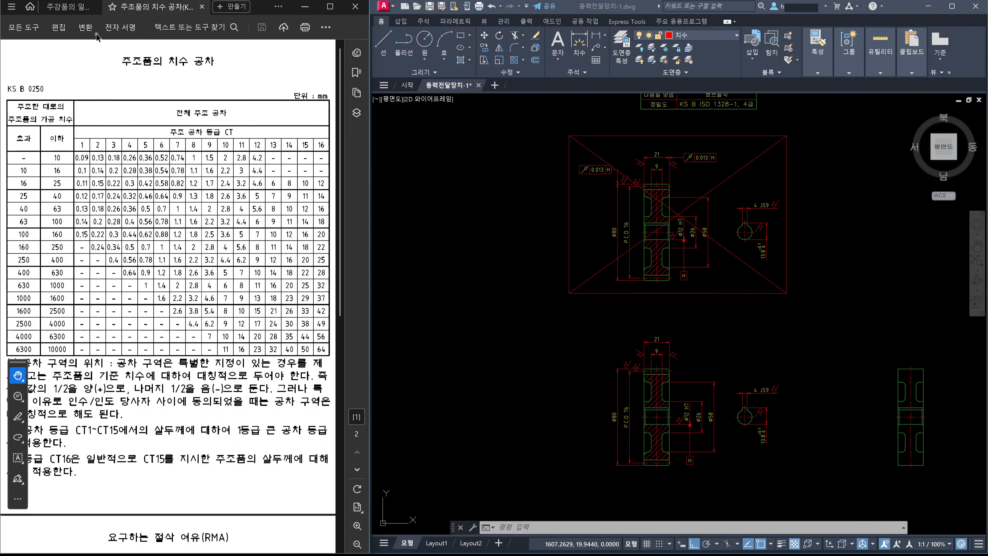
click(68, 6)
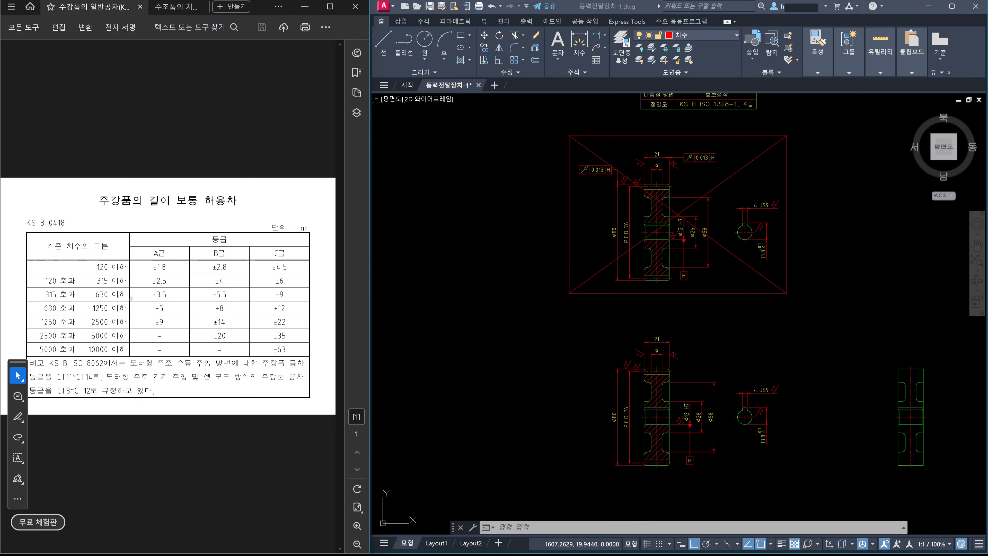
drag(25, 229, 74, 229)
drag(189, 247, 250, 355)
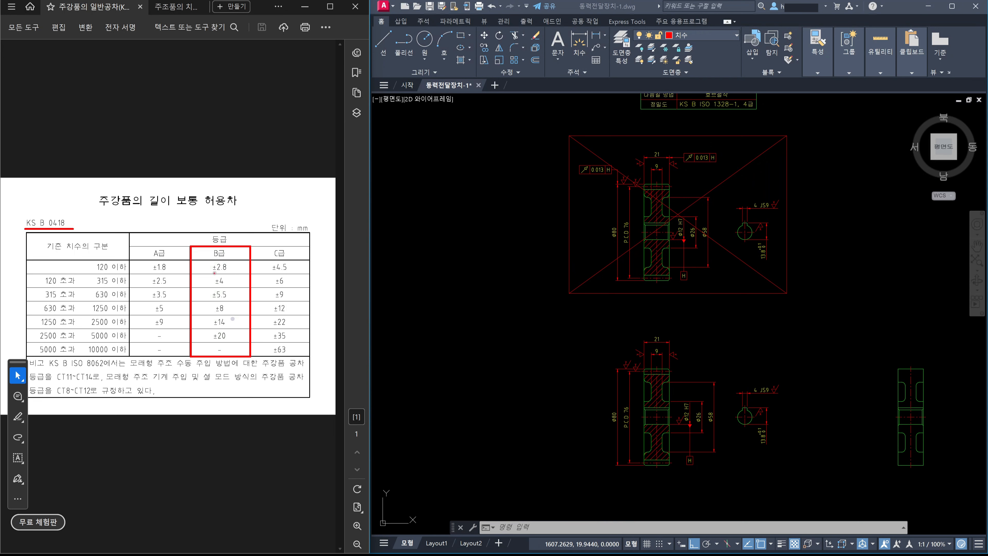
drag(214, 273, 220, 272)
key(Escape)
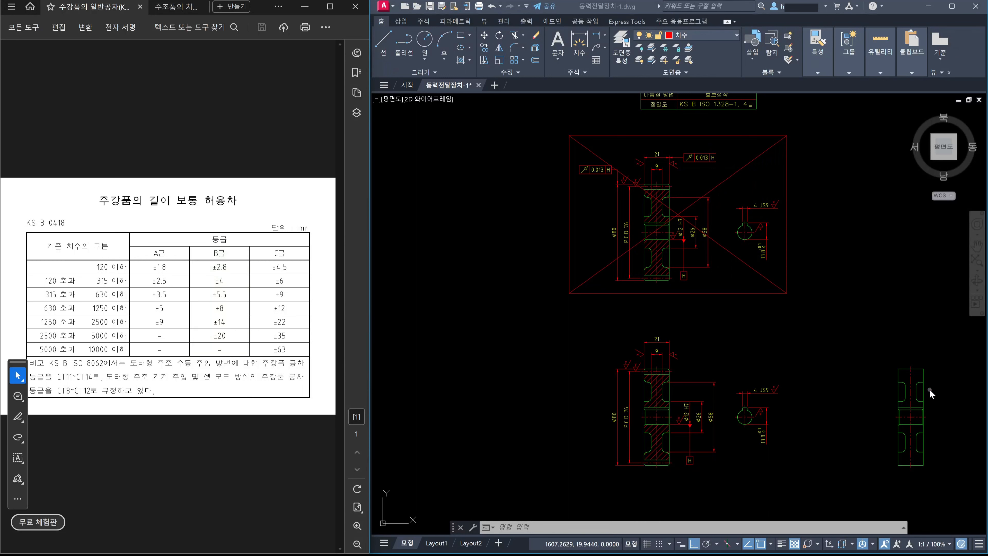
Examine the two vertical side edges of the copied gear section's outline.
scroll(929, 390, up, 8)
middle_drag(920, 367, 877, 396)
key(Escape)
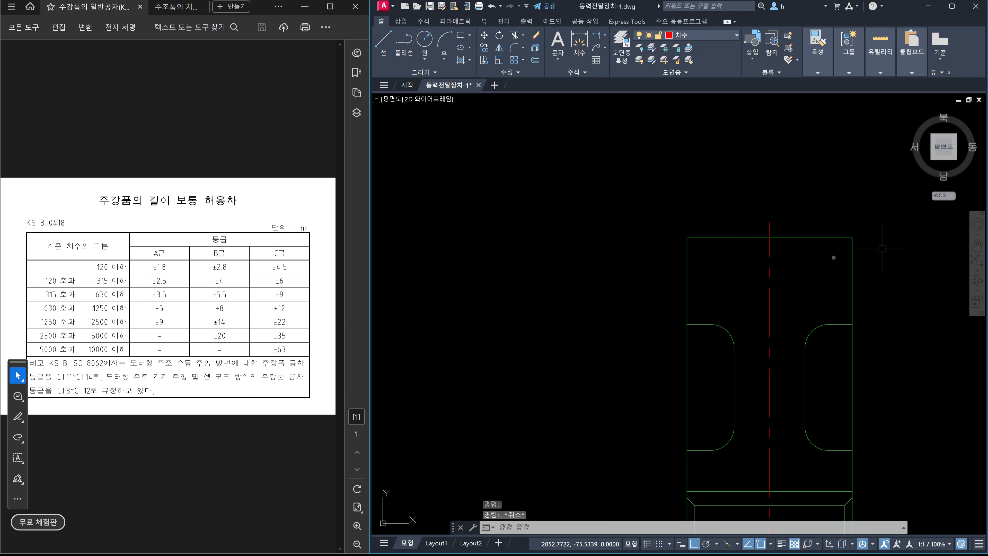
click(687, 253)
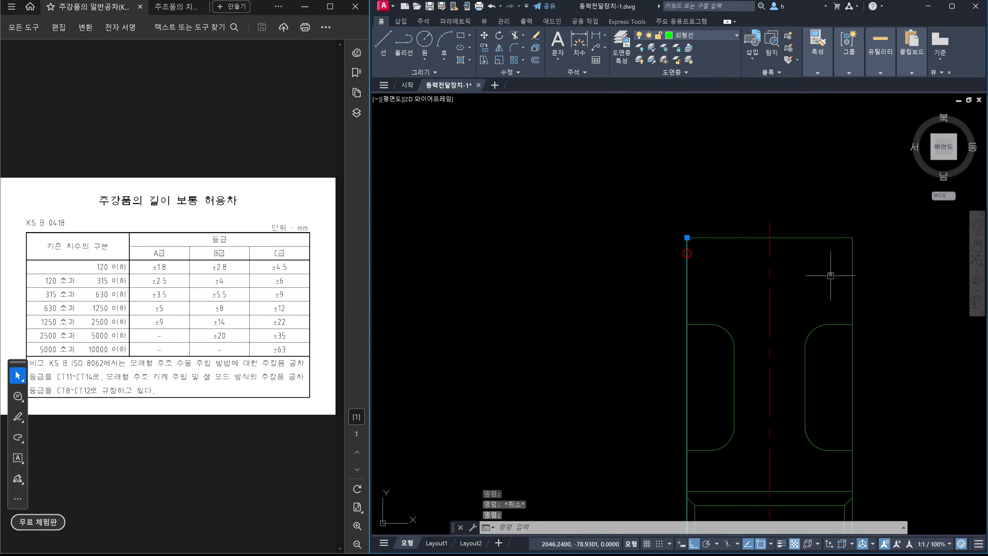
click(861, 283)
click(835, 273)
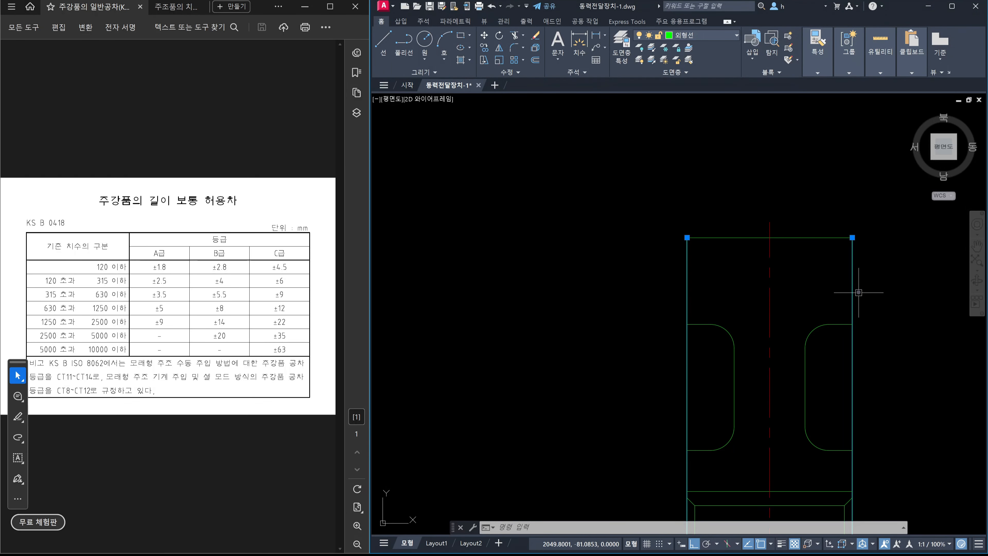
key(Escape)
click(843, 287)
key(Escape)
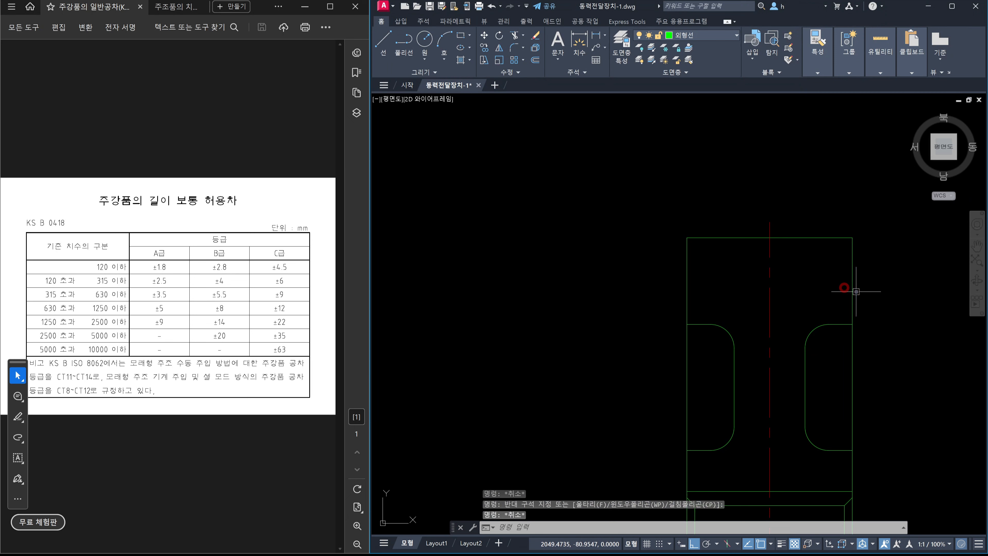
text(m)
key(space)
click(874, 299)
click(835, 293)
key(space)
click(831, 301)
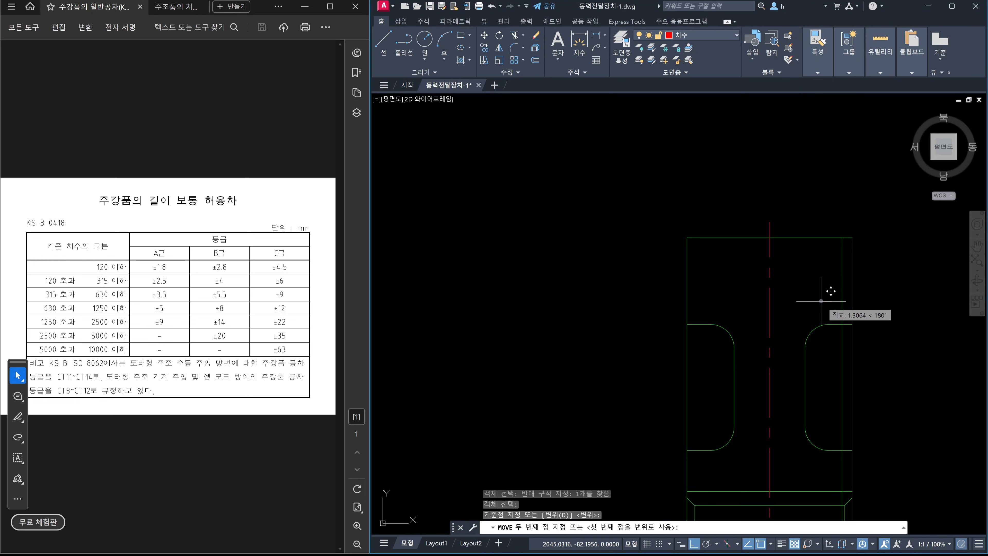
key(Escape)
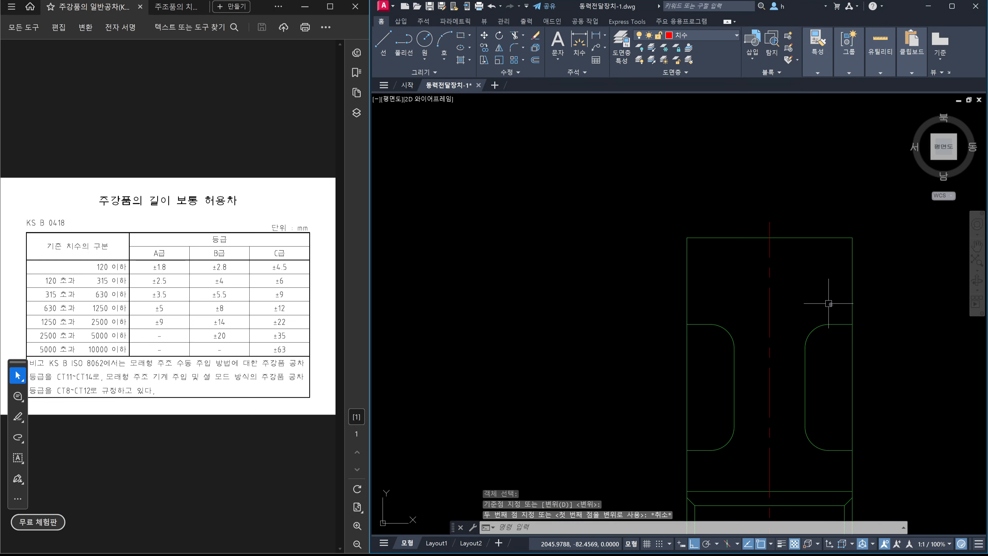
Move the right side edge of the copied gear section outward to the right by 1.4 mm.
text(m)
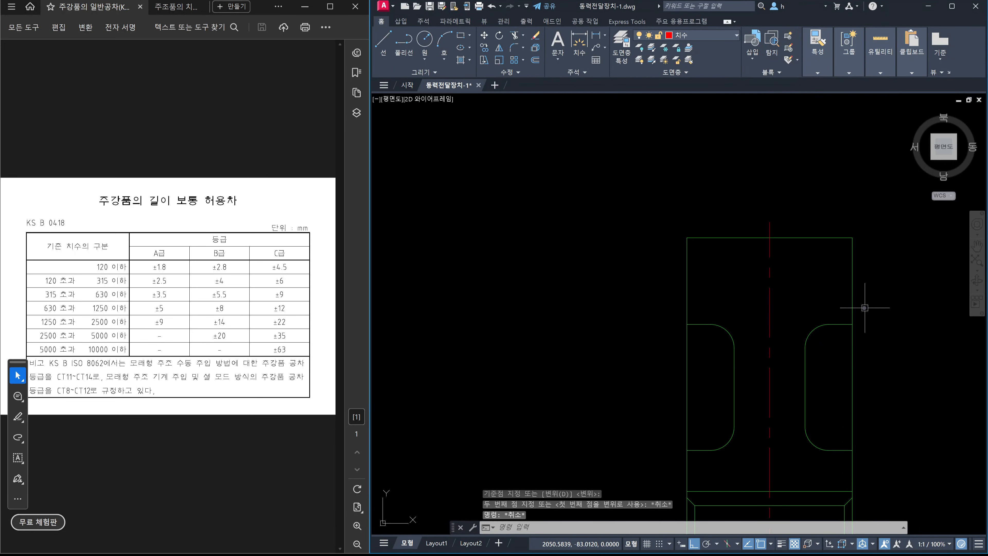
key(Return)
click(864, 308)
click(829, 302)
key(Return)
click(822, 302)
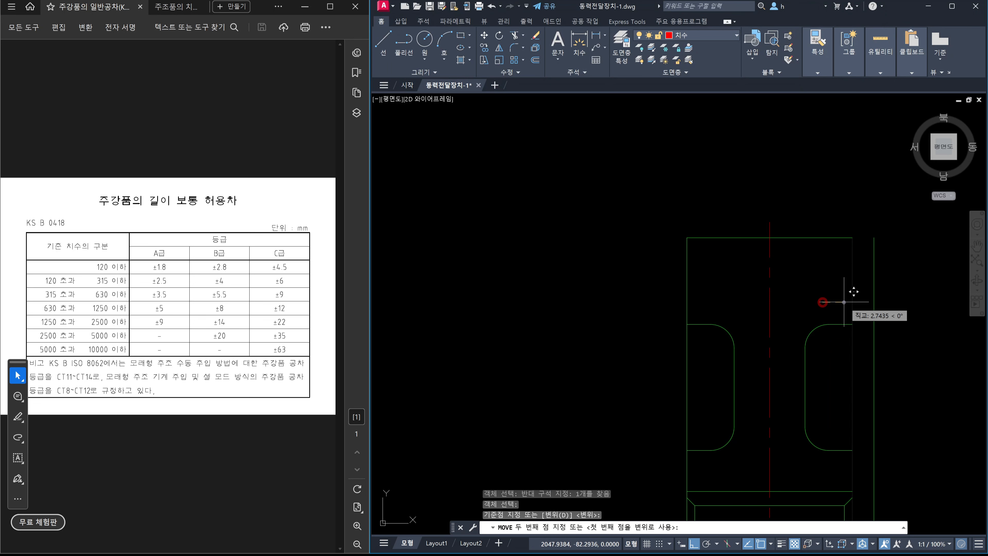
text(1.4)
key(Return)
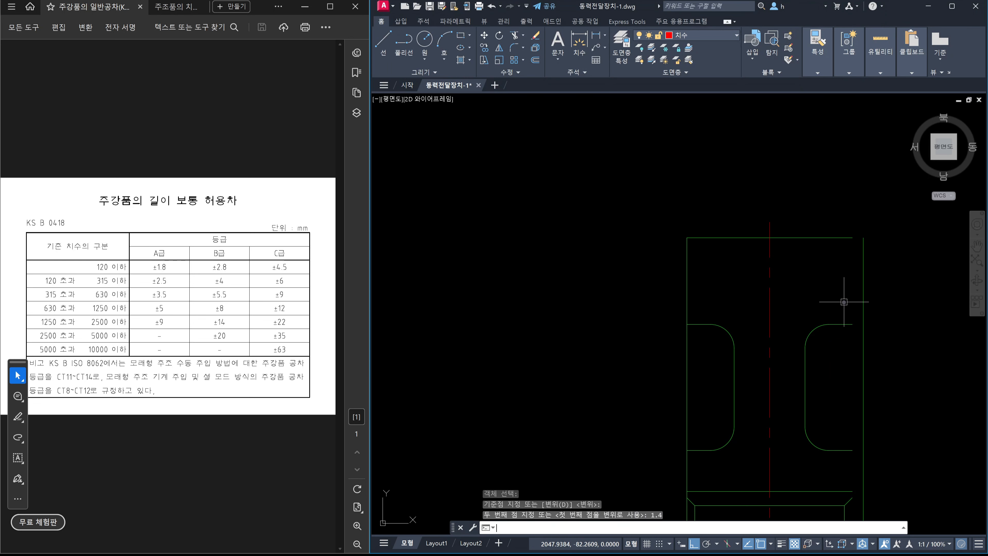
Move the left side edge of the copied gear section outward to the left by 1.4 mm.
key(Return)
click(716, 276)
click(661, 327)
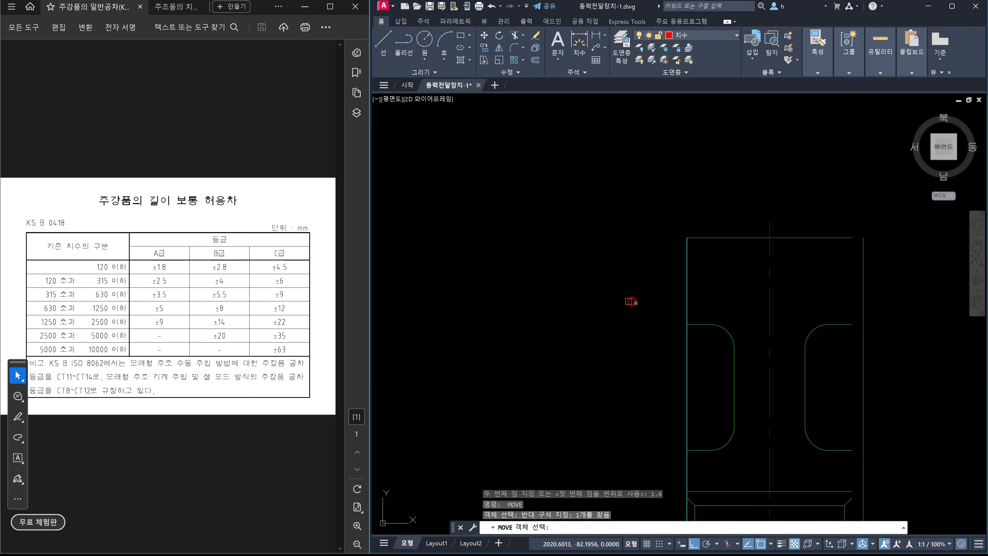
key(Return)
click(635, 302)
text(1.4)
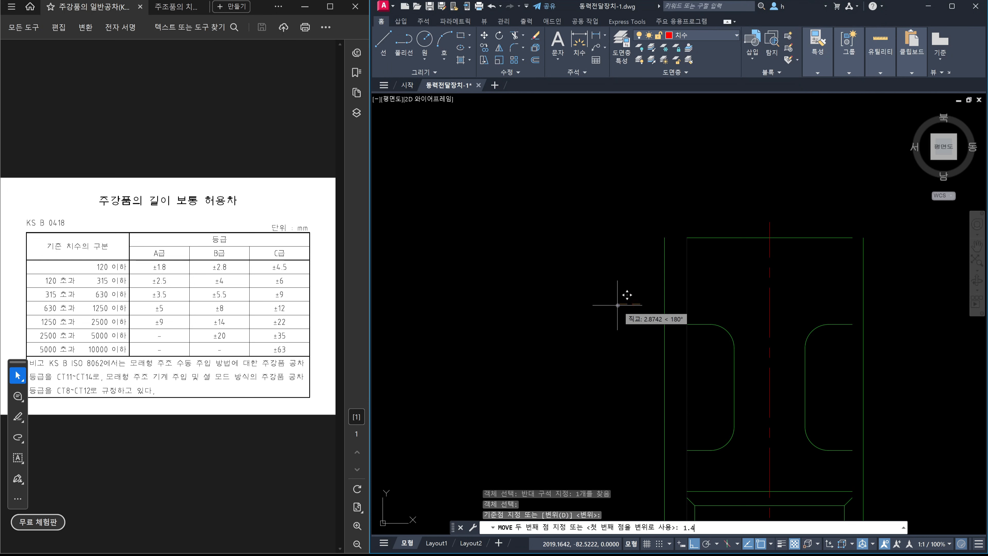
key(Return)
key(Escape)
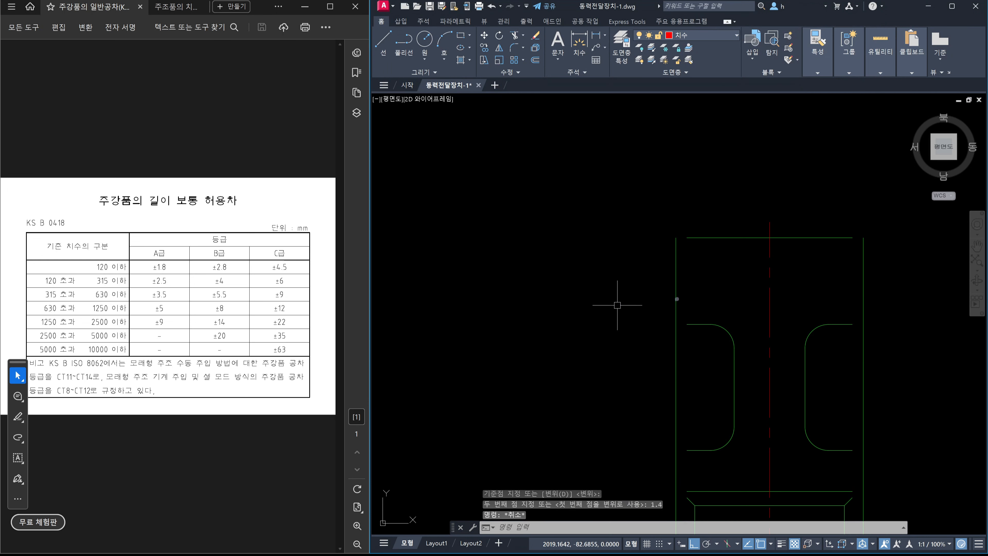
Change both offset side edges of the gear section to the 가상선 layer.
click(684, 297)
click(647, 289)
click(880, 296)
click(837, 285)
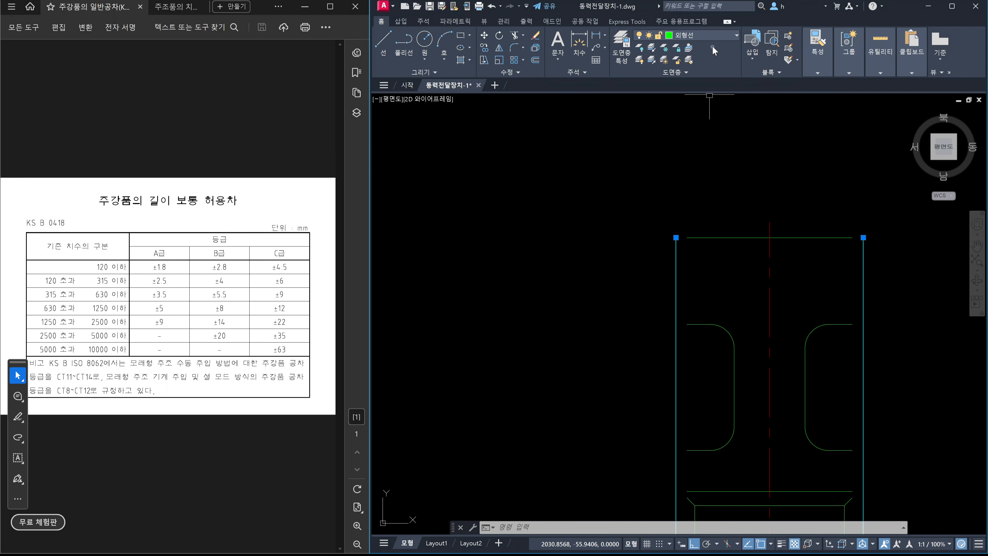
click(715, 38)
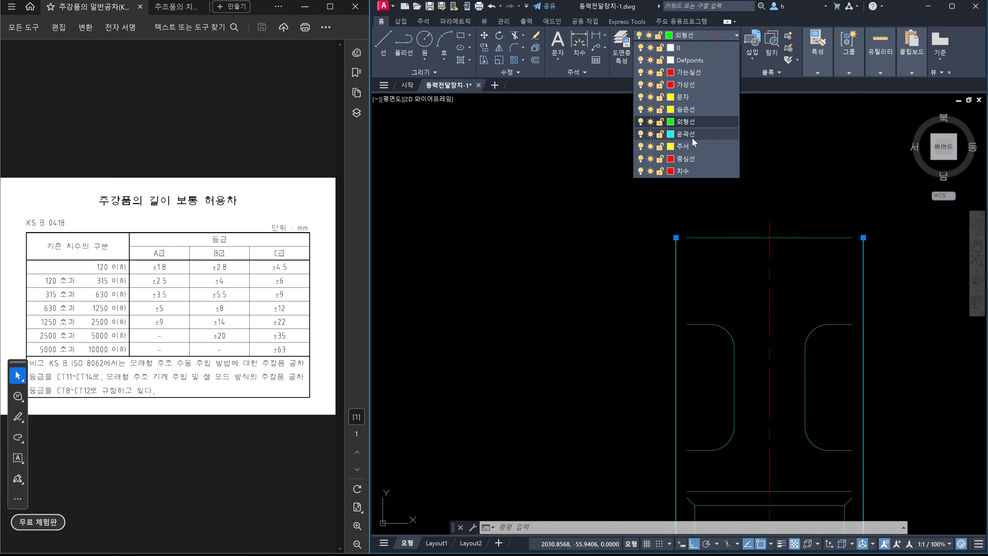
click(691, 85)
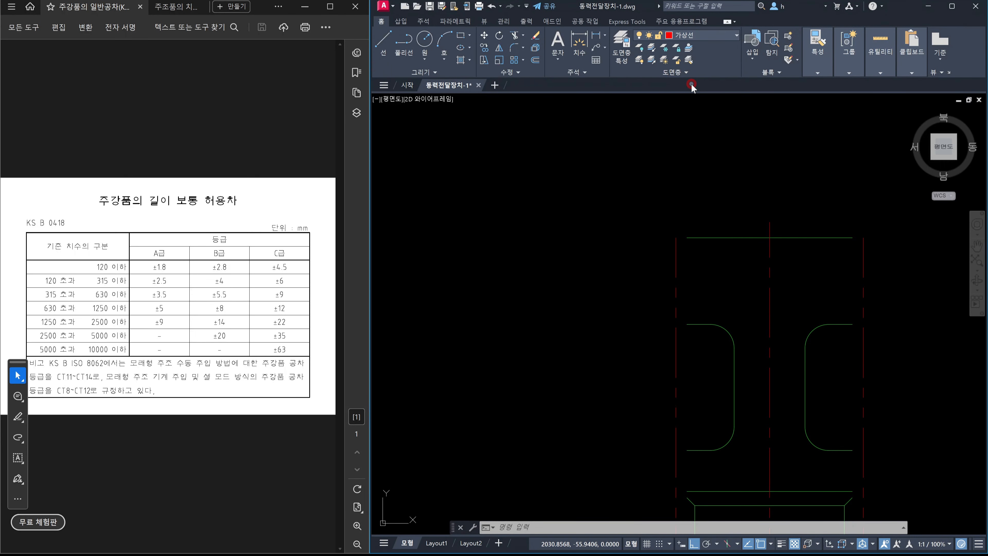
key(Escape)
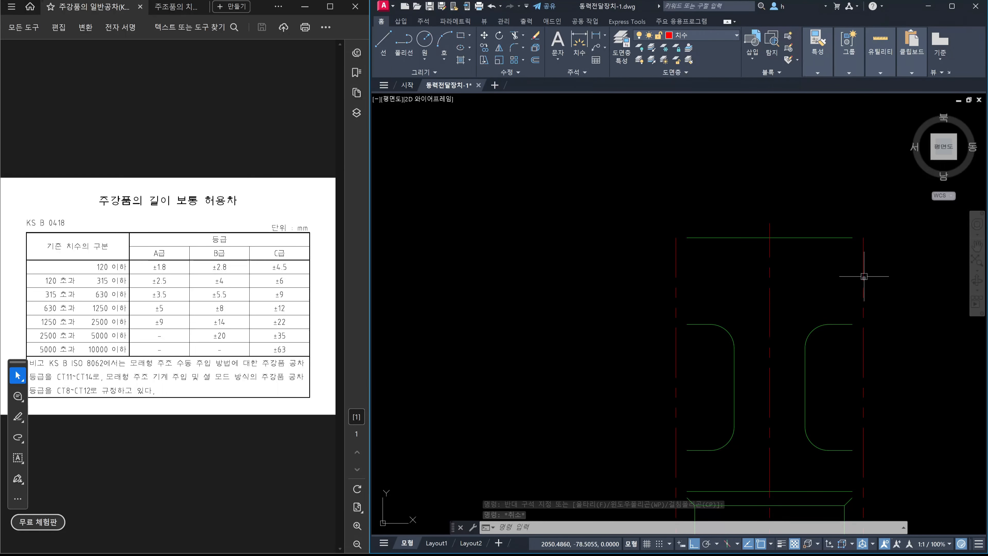
click(858, 267)
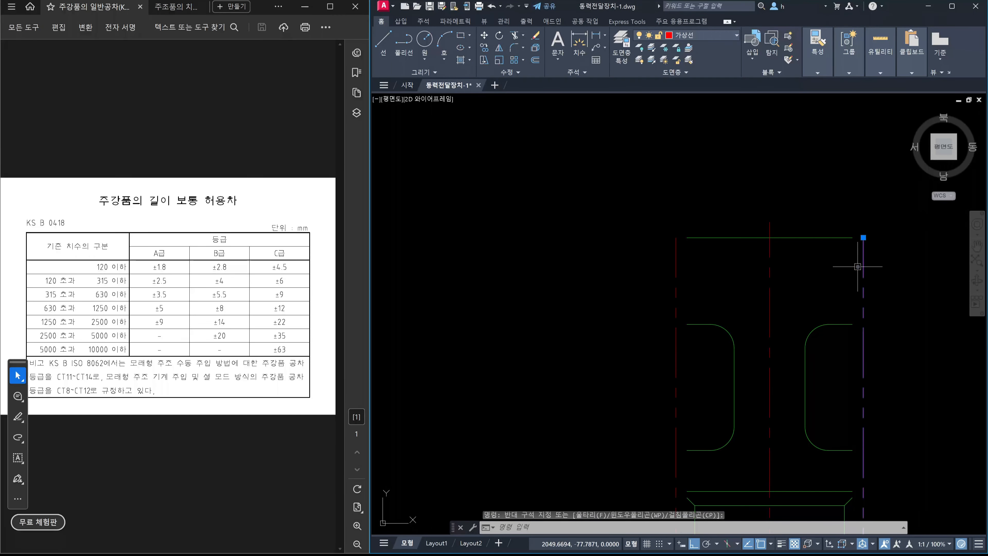
key(Escape)
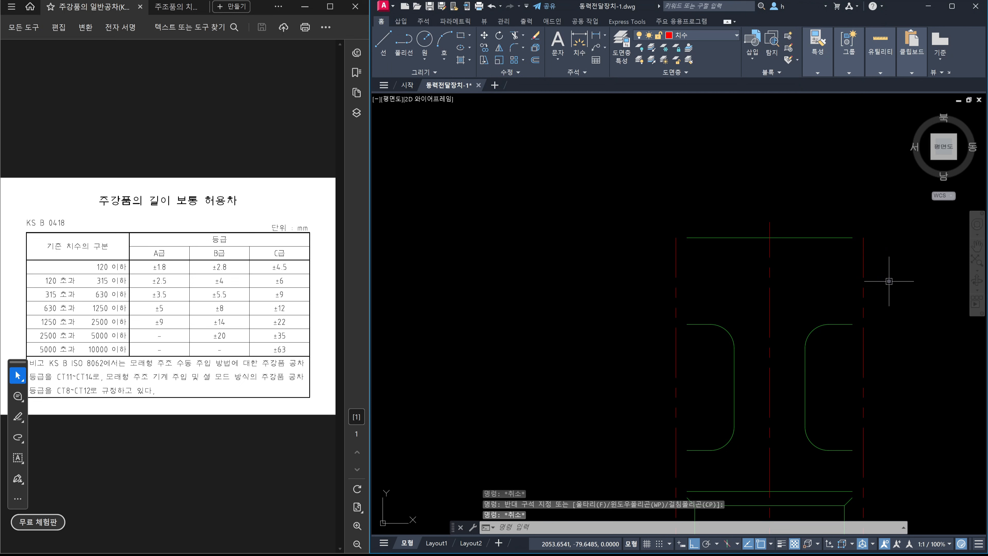
click(864, 278)
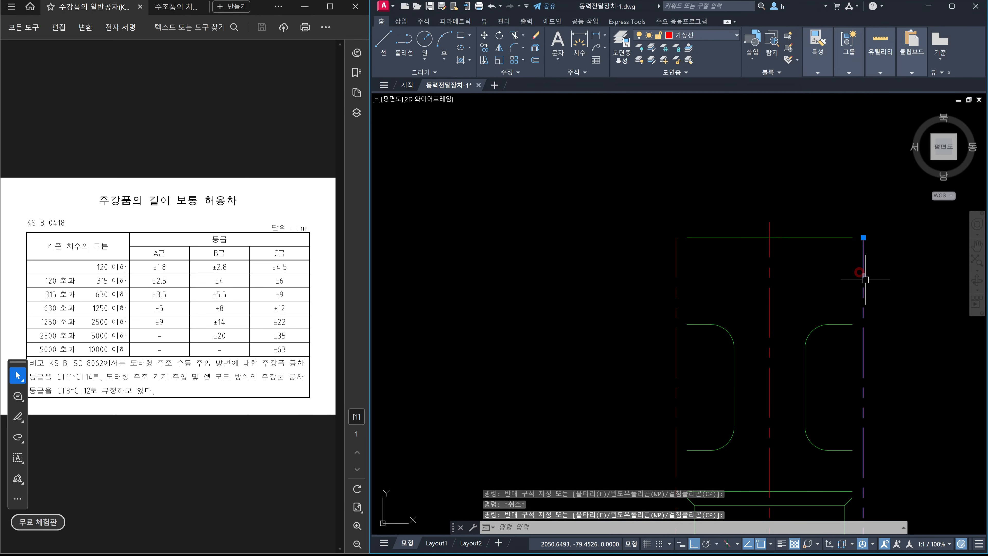
click(863, 237)
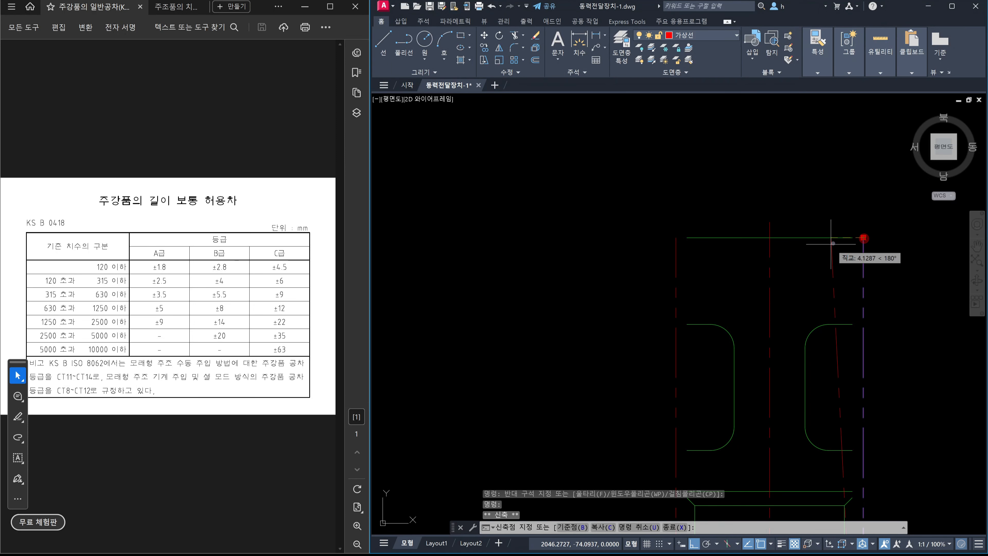
key(Escape)
key(Escape)
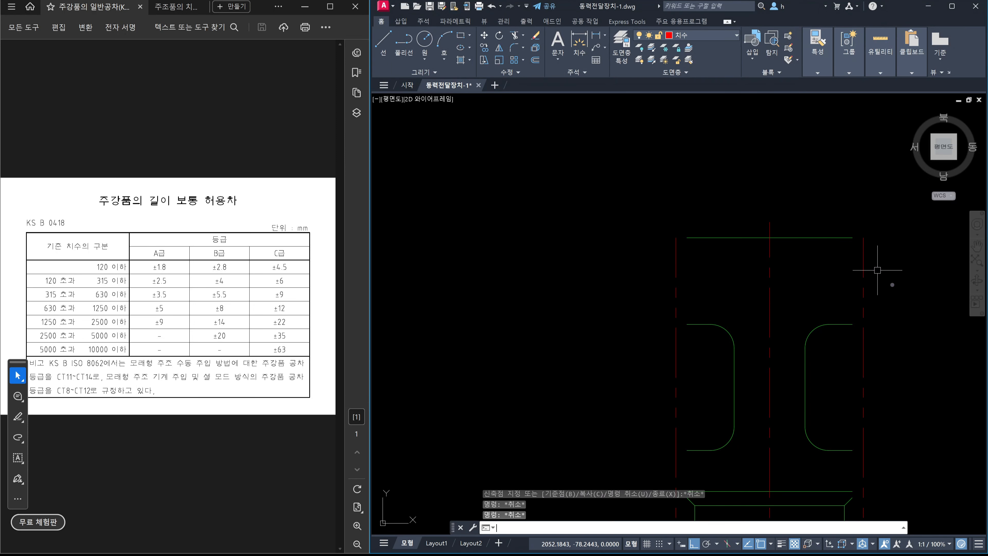
Try moving the right 가상선 edge 1.4 mm inward to the left, and undo the move.
text(m)
key(Return)
click(879, 289)
click(823, 284)
key(space)
click(843, 291)
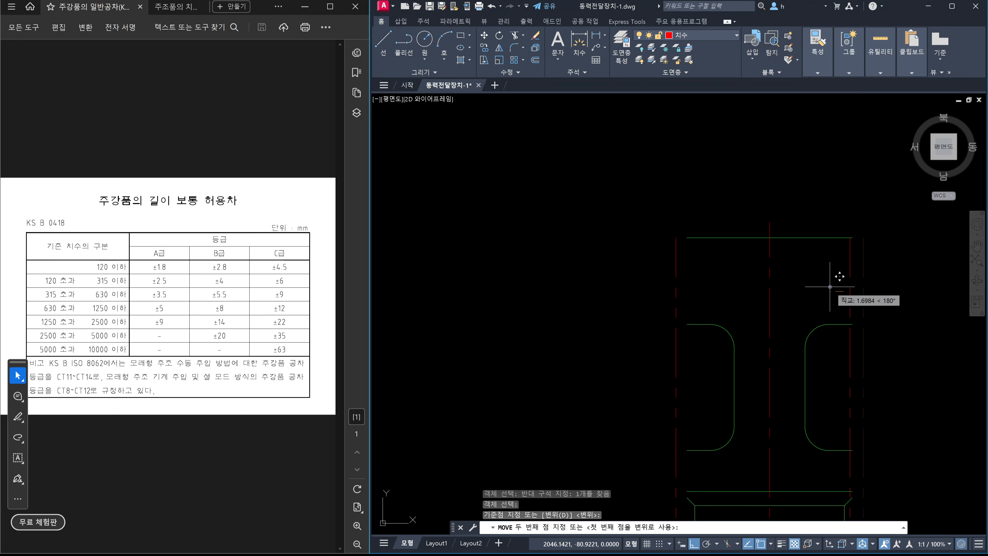
text(2.8)
key(BackSpace)
key(BackSpace)
key(BackSpace)
text(1.4)
key(Escape)
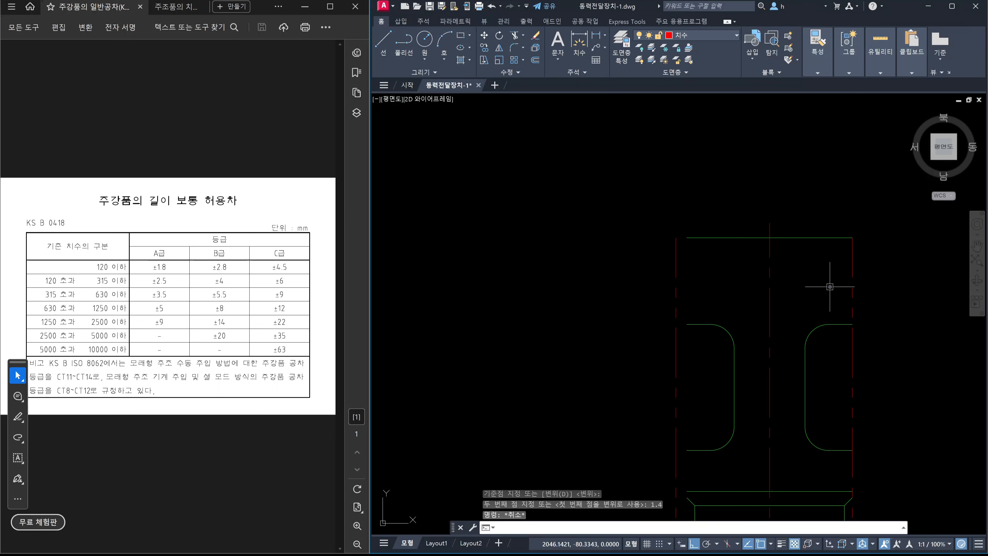
key(ctrl+z)
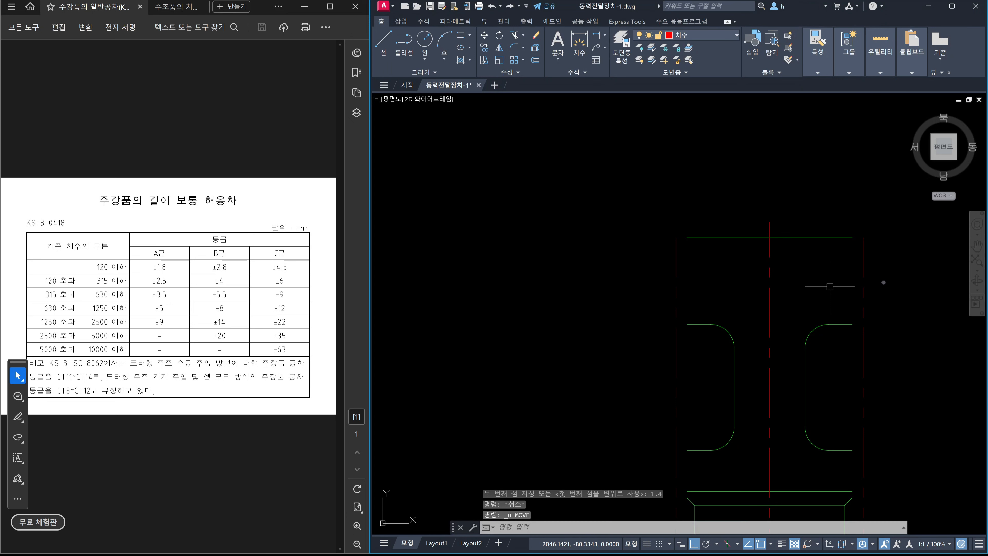
Switch to the KS B 0250 document in the PDF viewer and examine its required machining allowance (RMA) tables.
mouse_move(864, 304)
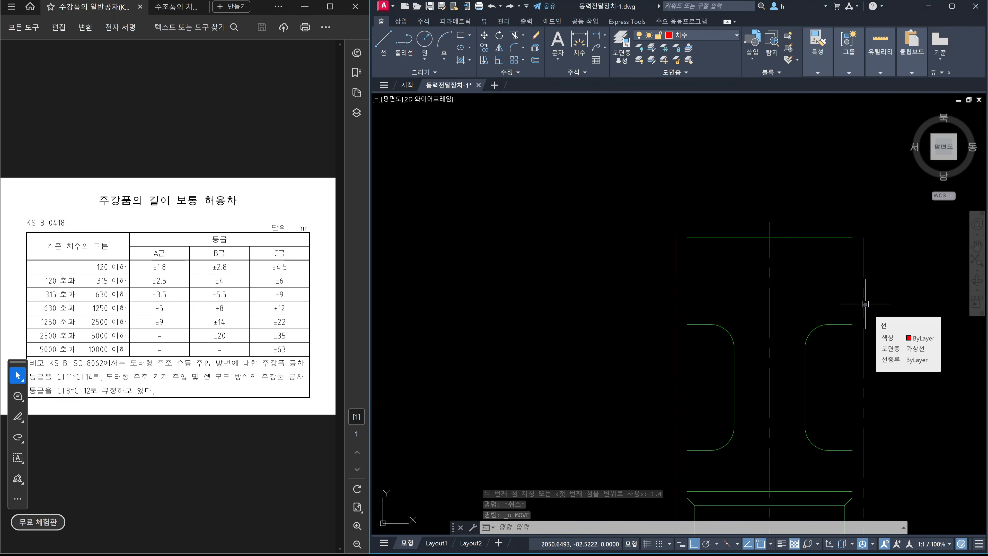
click(188, 12)
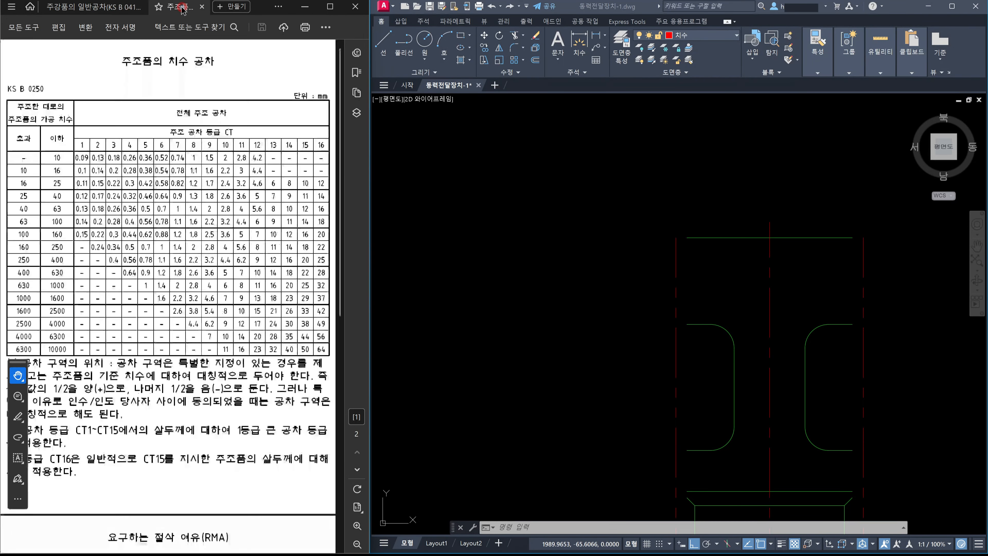
scroll(201, 210, down, 6)
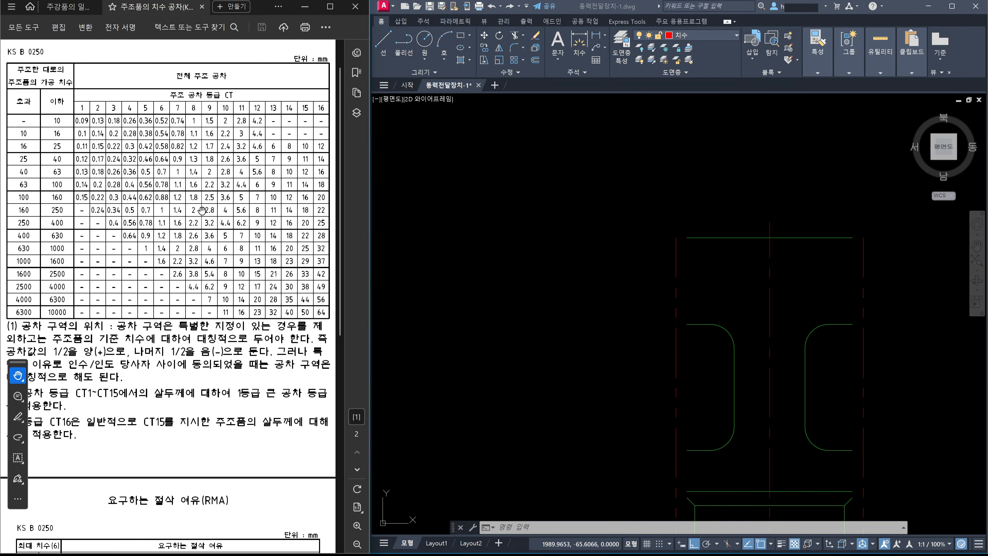
scroll(202, 211, down, 5)
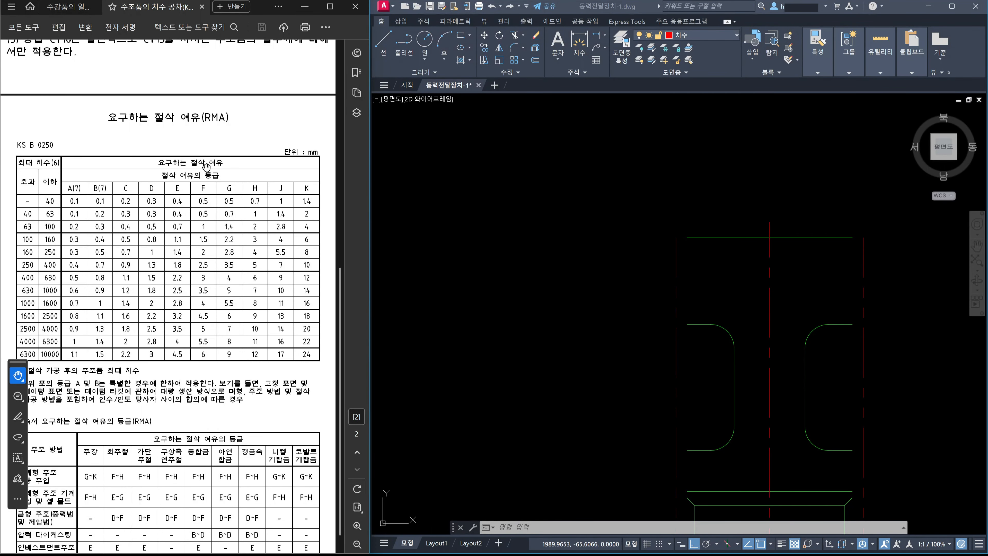
scroll(220, 168, down, 1)
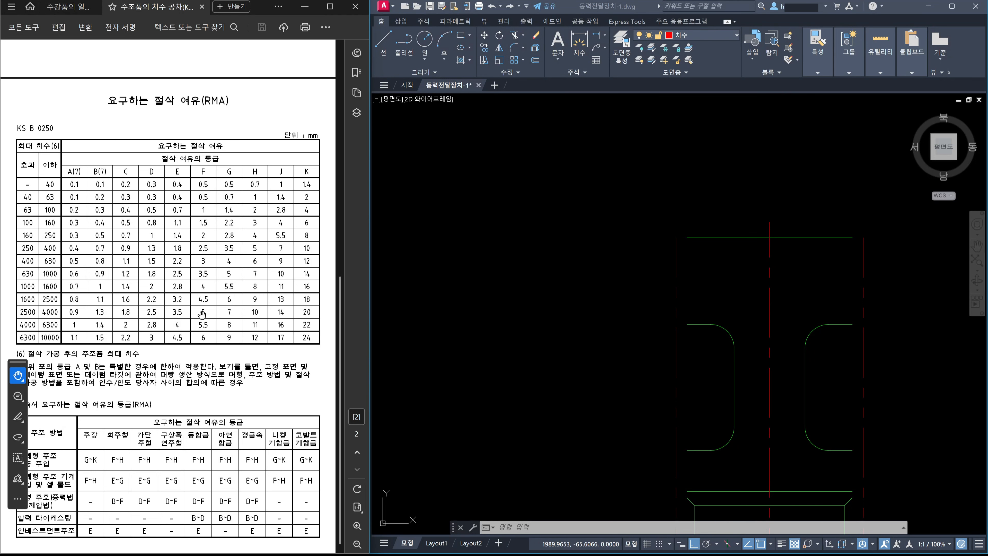
scroll(215, 285, up, 3)
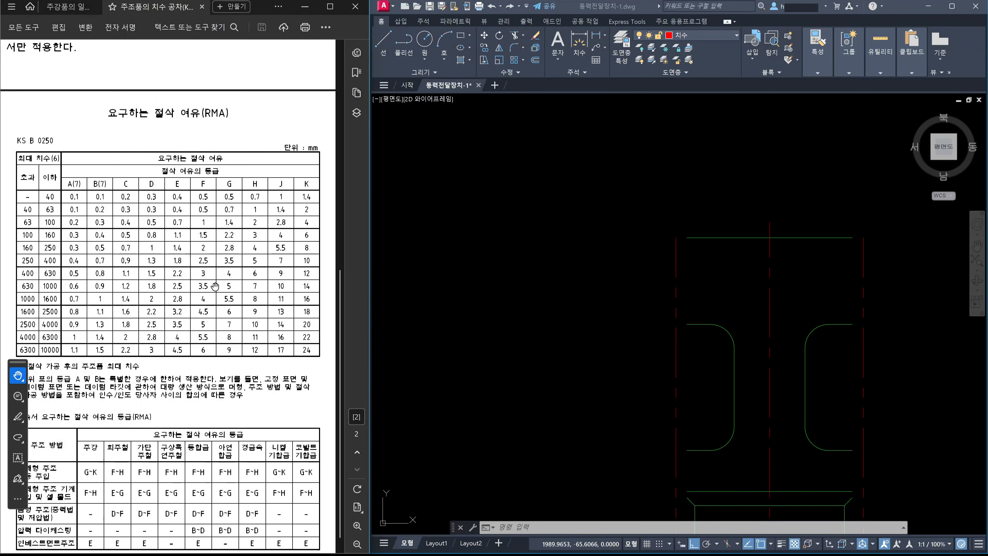
scroll(215, 286, up, 2)
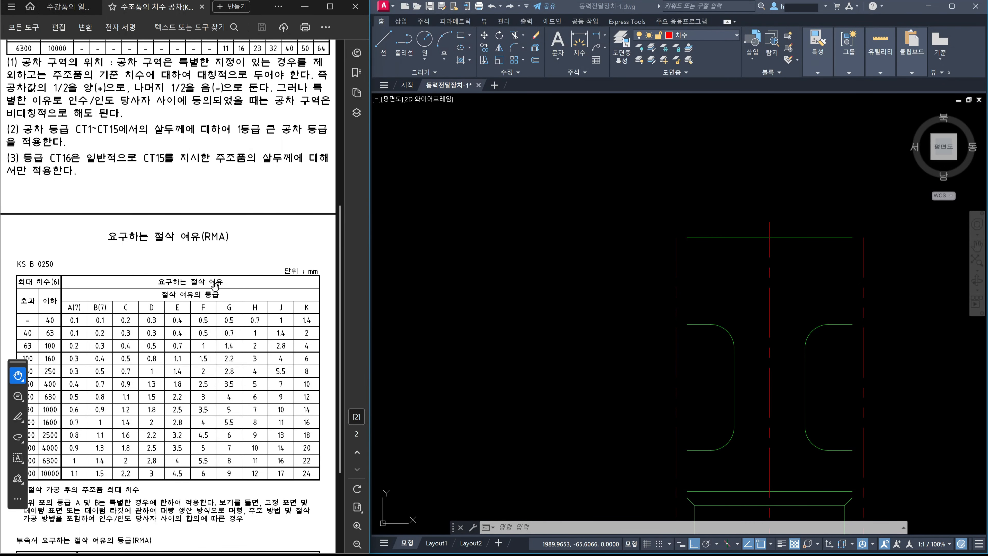
scroll(215, 285, down, 1)
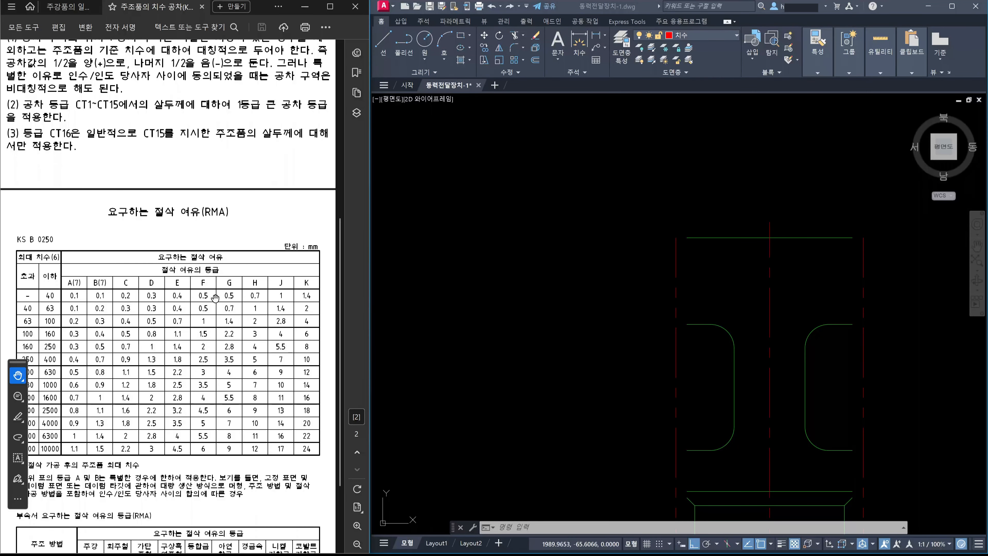
scroll(204, 314, up, 1)
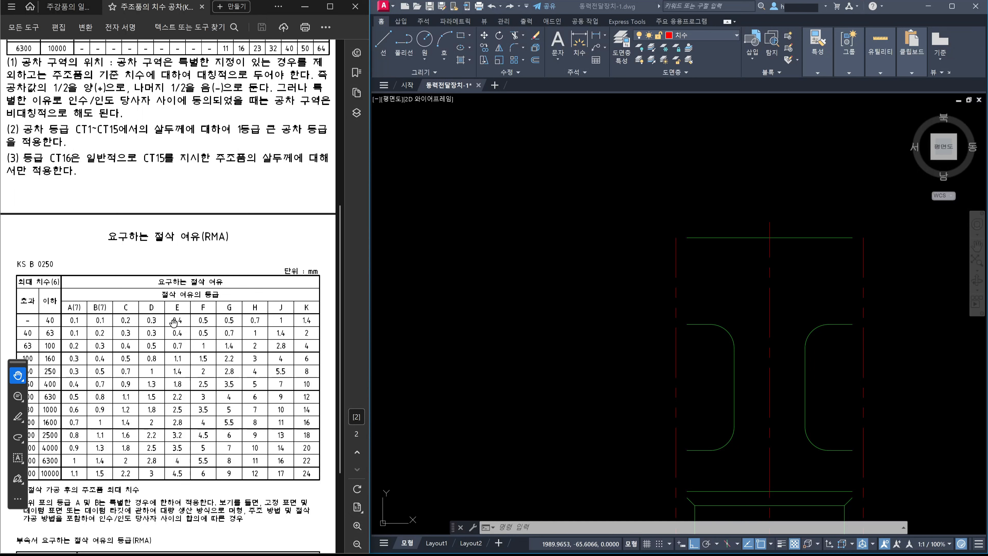
Switch back to the gear section drawing in AutoCAD with no command active.
click(923, 343)
key(Escape)
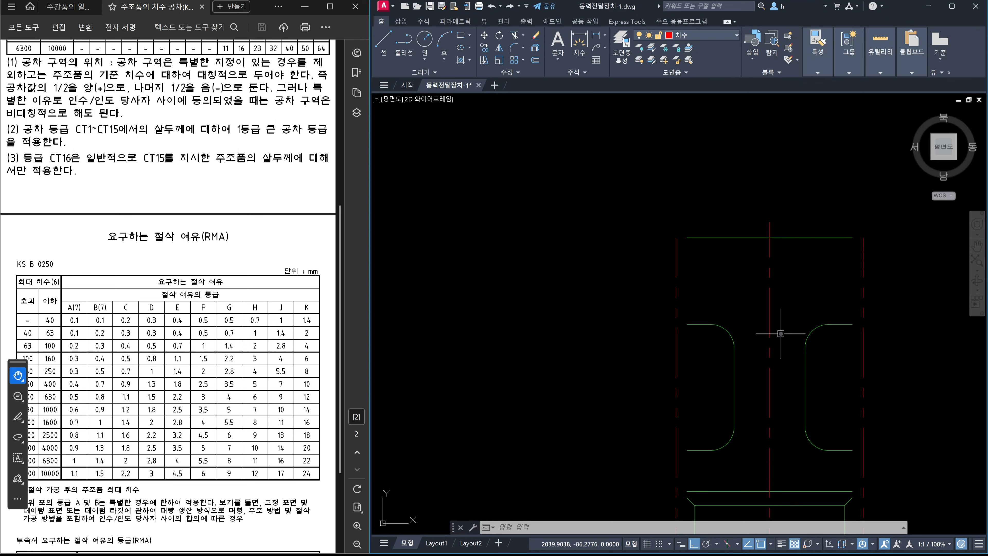
key(Escape)
key(Escape)
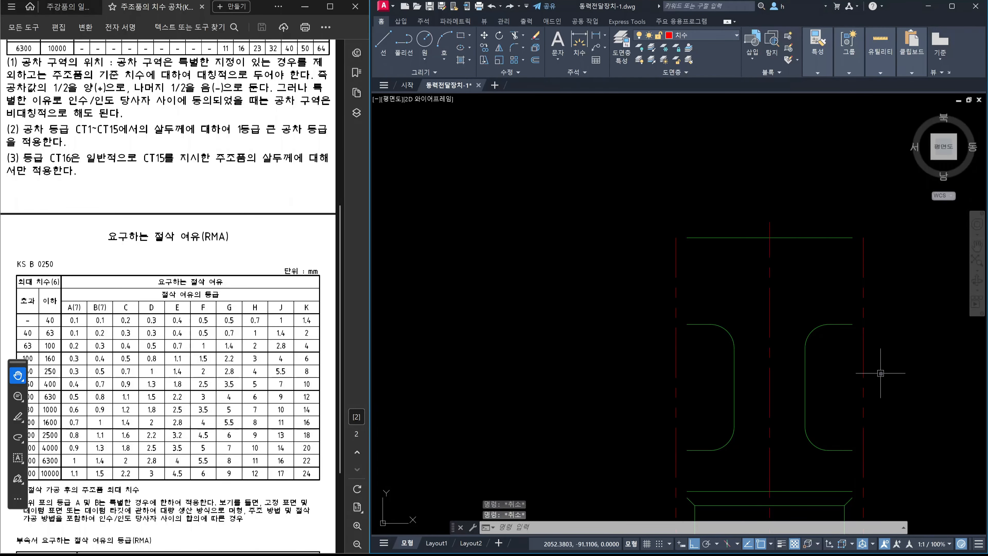
Offset both 가상선 side edges of the gear section outward by 0.4 mm.
text(m)
key(BackSpace)
text(o)
key(Return)
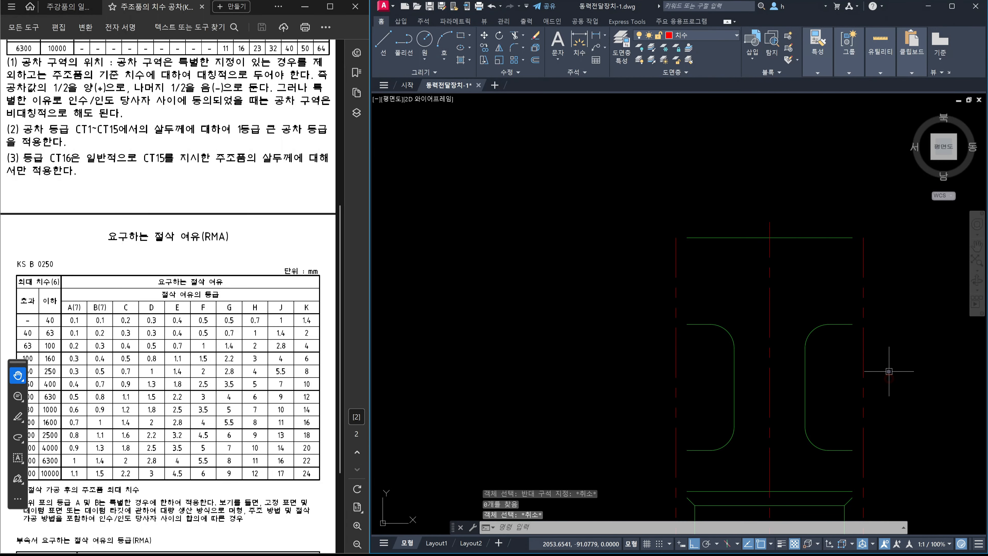
text(0.4)
key(Return)
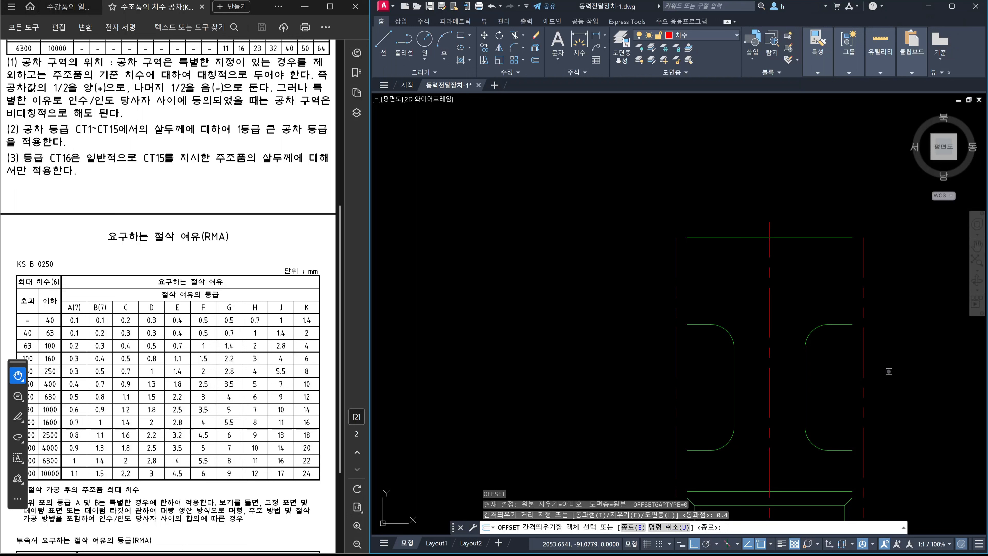
click(865, 351)
click(886, 352)
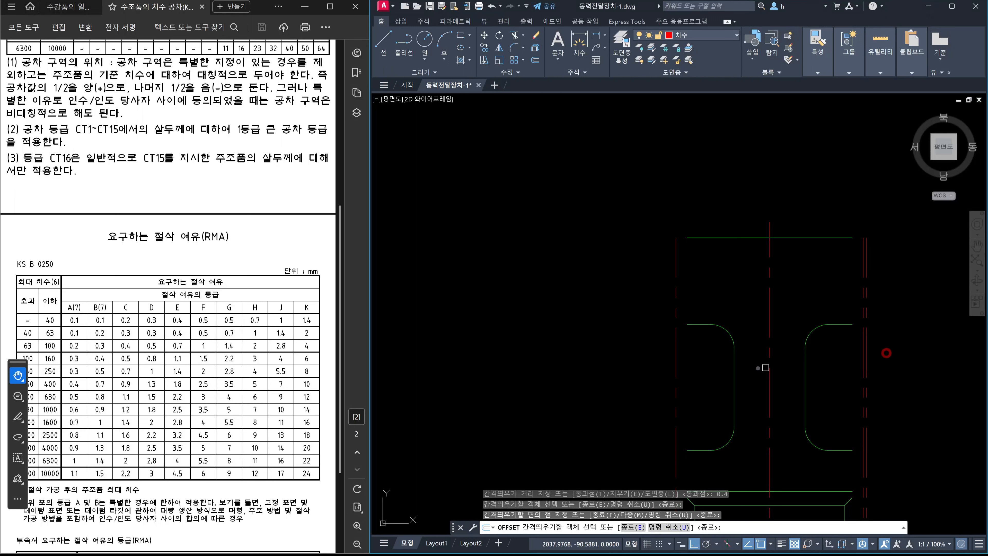
click(677, 368)
click(657, 368)
key(Escape)
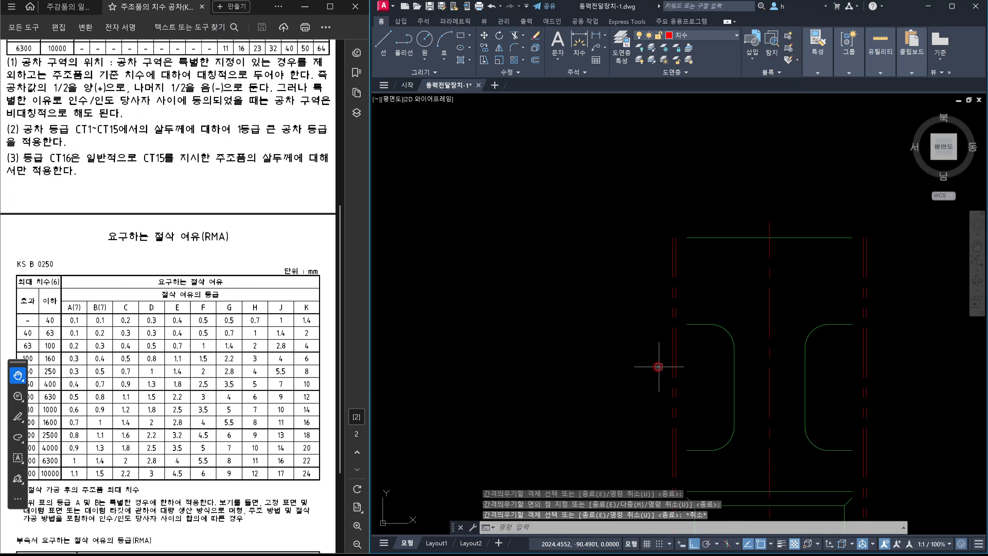
Match the two new outer side lines to the 외형선 properties of the section's upper edge line.
click(671, 359)
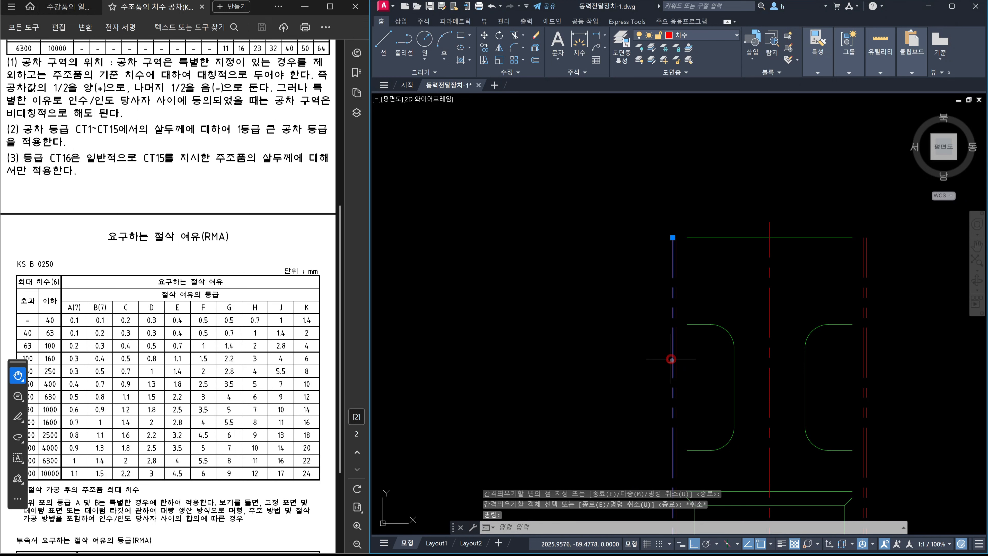
click(866, 364)
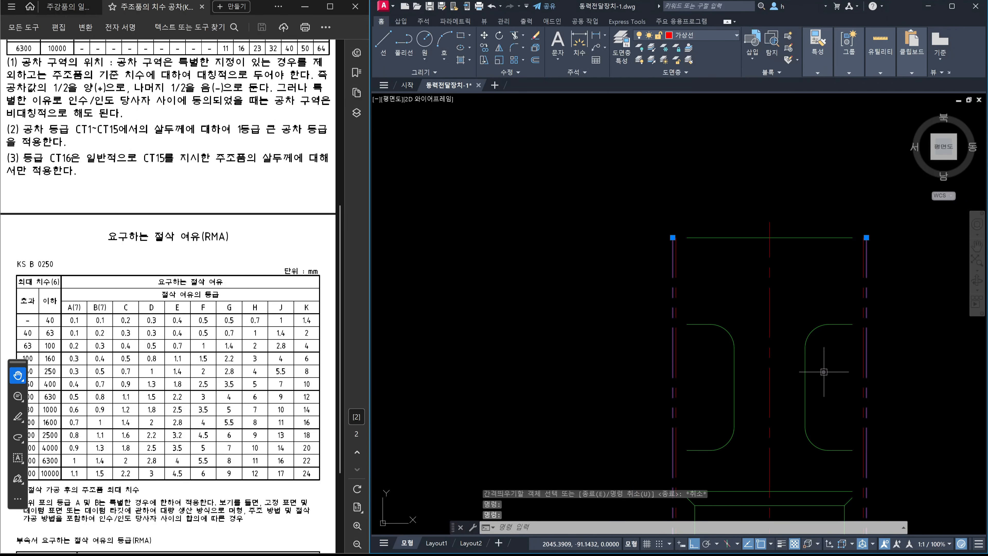
text(ma)
key(Return)
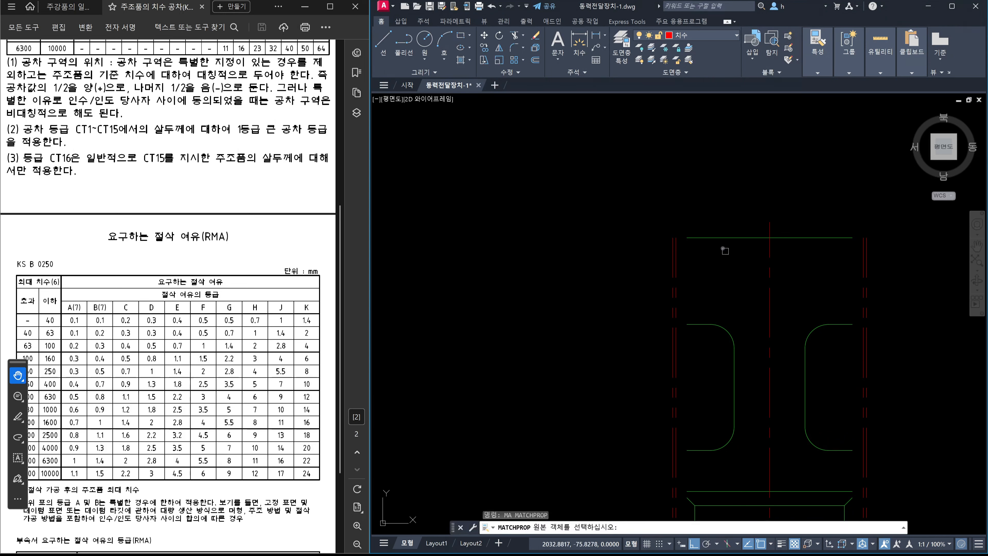
click(720, 236)
click(672, 265)
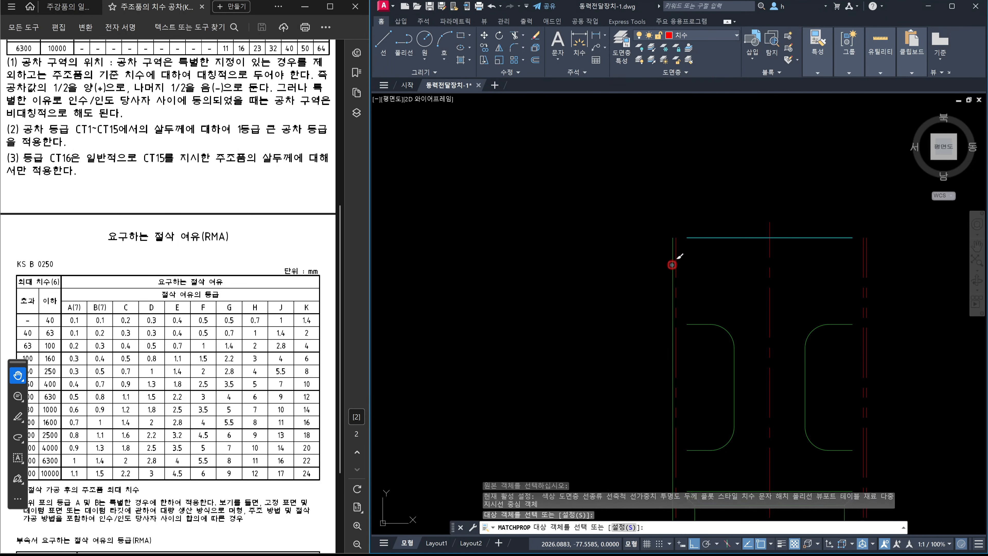
click(868, 268)
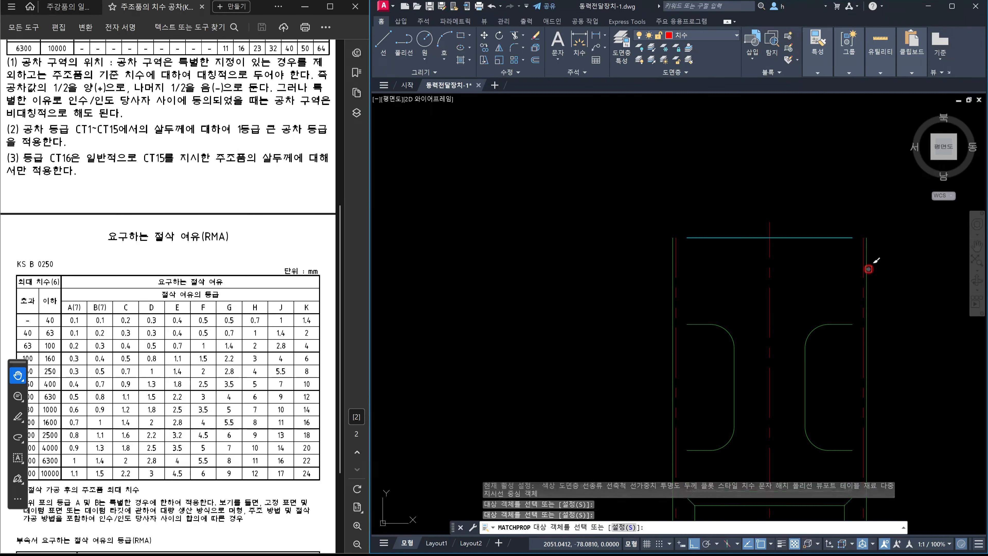
key(Escape)
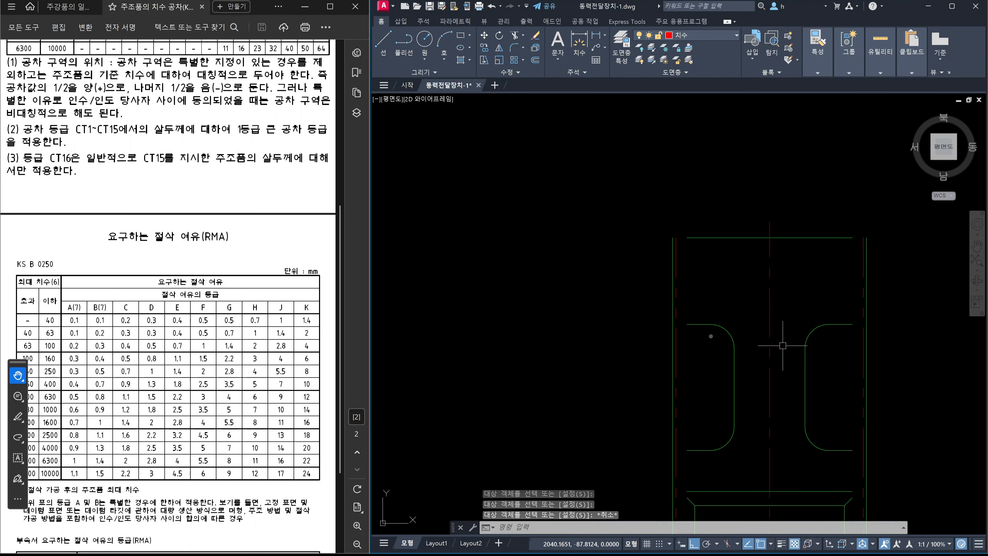
Extend both horizontal lines of the upper-left web recess to the new left outer edge.
text(ex)
key(Return)
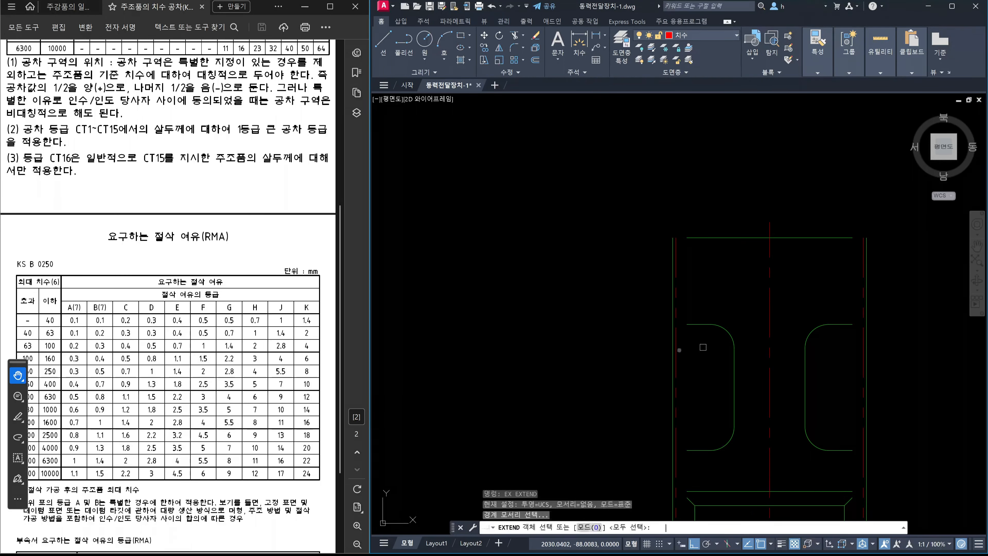
scroll(673, 346, up, 5)
click(677, 347)
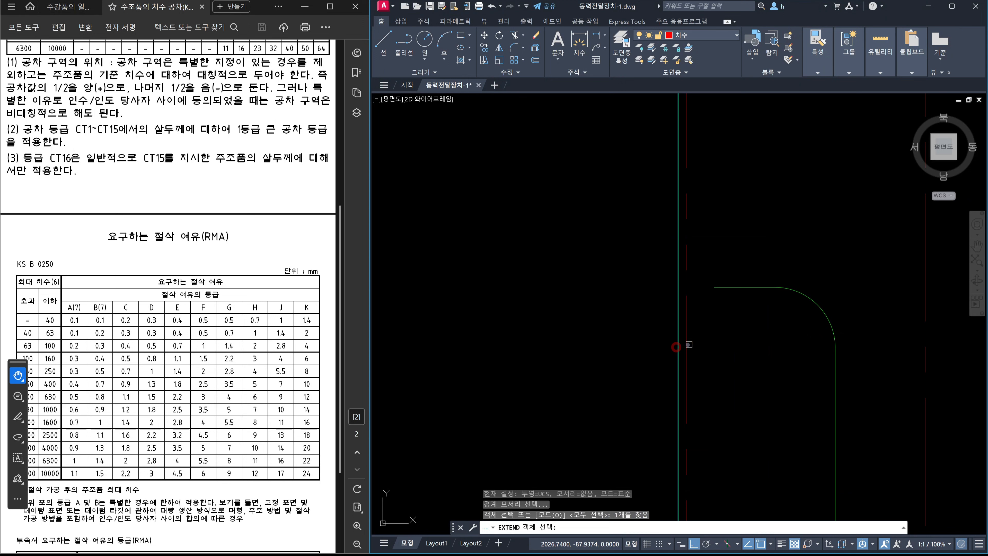
key(Return)
click(731, 288)
scroll(737, 298, down, 3)
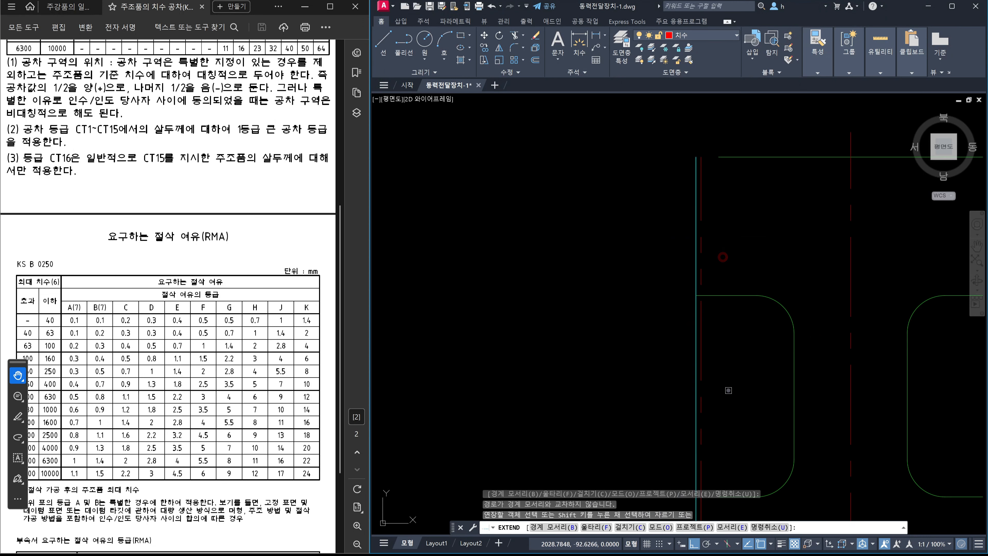
click(734, 397)
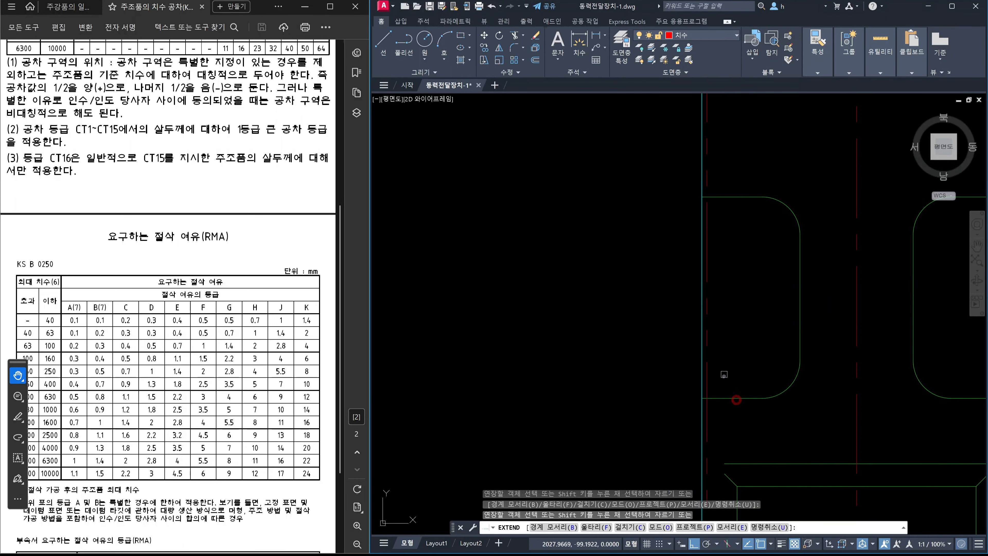
Extend both horizontal lines of the lower-left web recess to the new left outer edge.
scroll(880, 307, down, 4)
middle_drag(898, 303, 801, 314)
middle_drag(732, 375, 757, 227)
scroll(732, 339, up, 2)
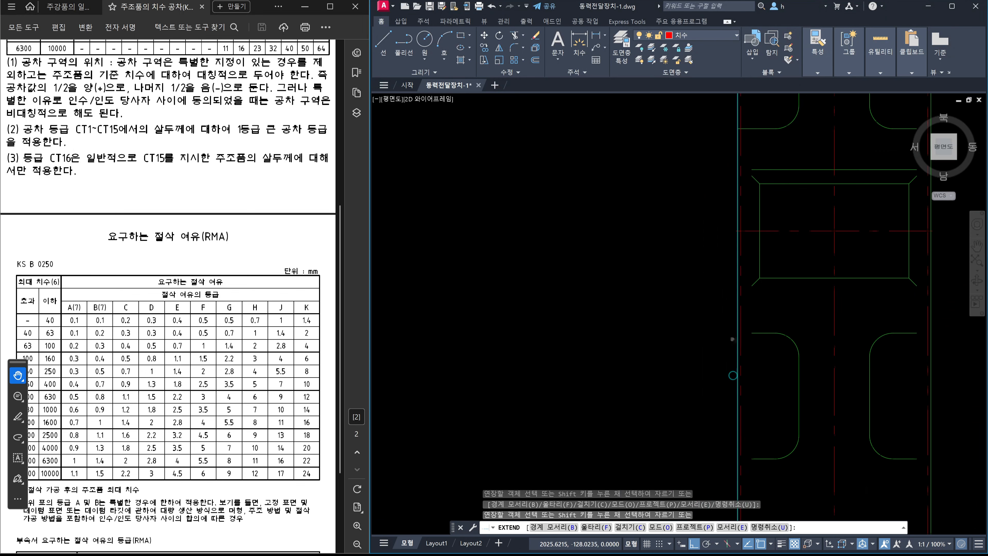
click(761, 473)
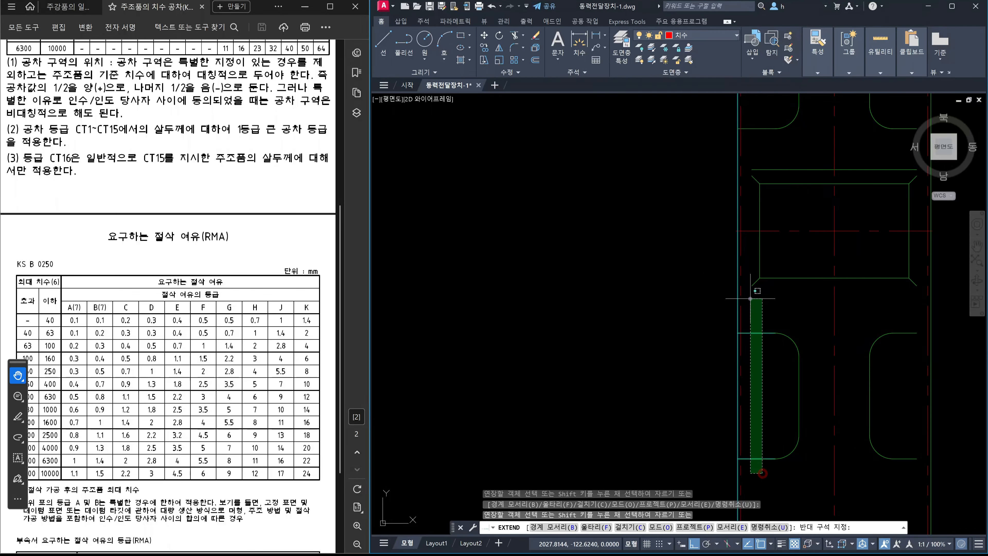
click(744, 316)
Extend the upper and lower bore lines to the new left outer edge.
scroll(776, 368, down, 2)
mouse_move(768, 346)
middle_down()
mouse_move(771, 363)
mouse_move(792, 336)
mouse_move(783, 370)
middle_up()
scroll(782, 252, up, 2)
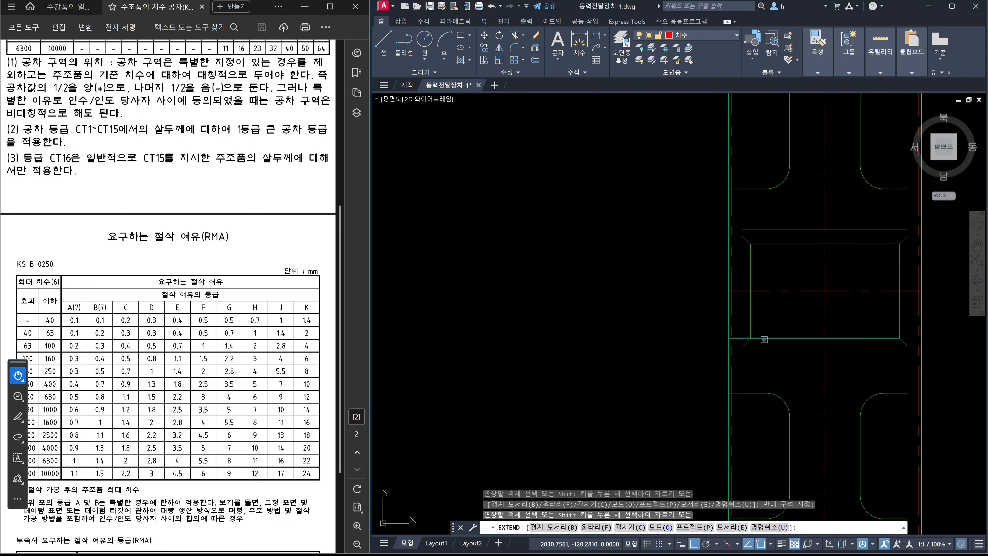
click(764, 337)
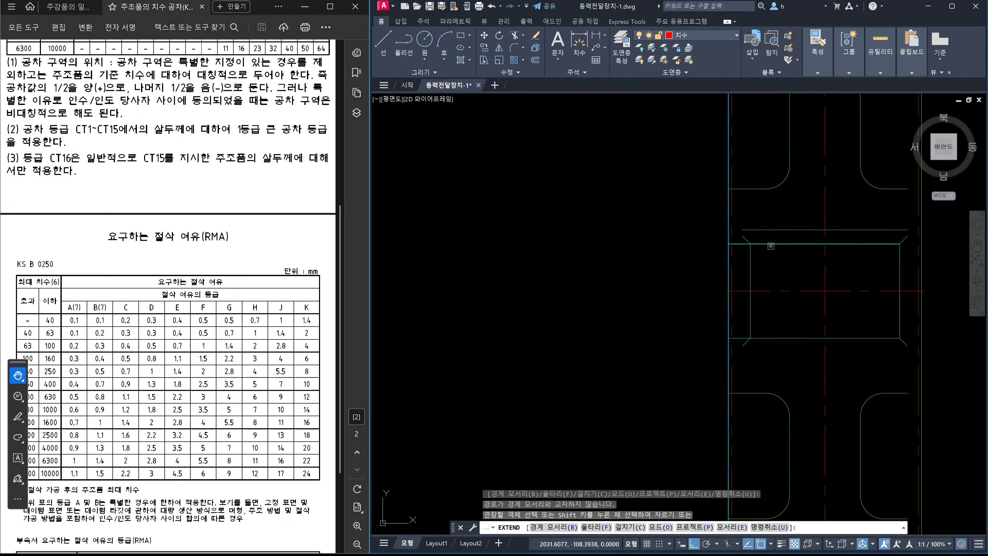
click(770, 245)
key(Escape)
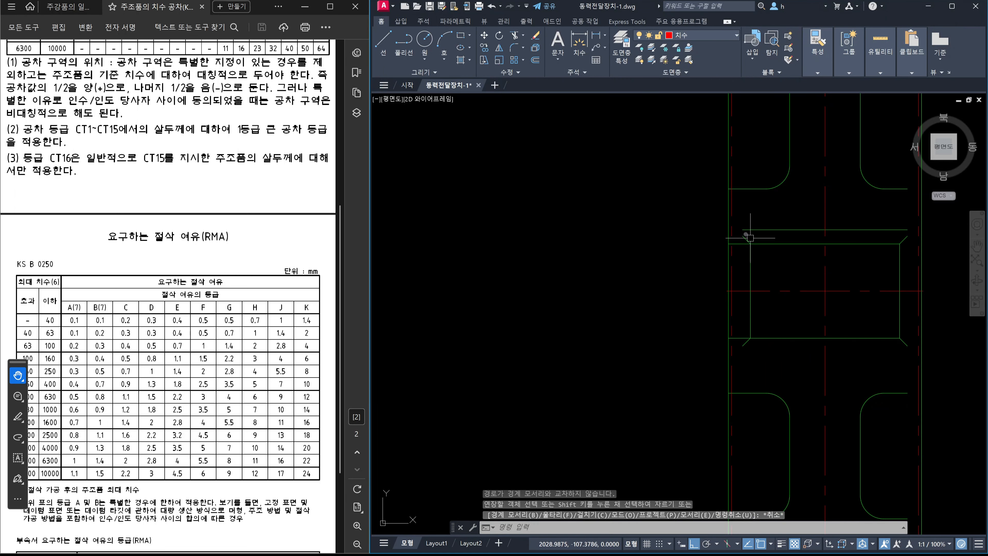
Delete the chamfer lines at both ends of the bore and the keyway line above it.
click(733, 212)
click(767, 382)
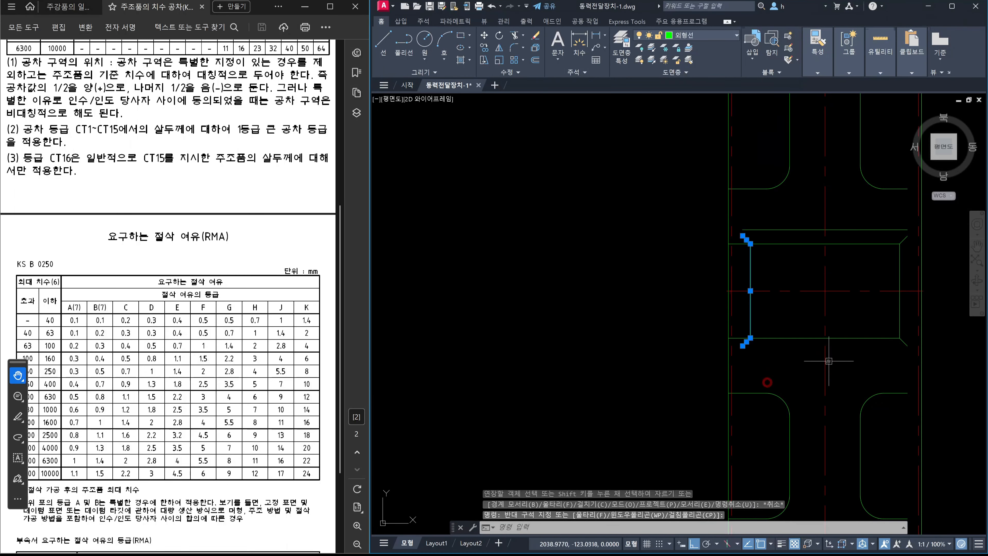
key(Delete)
click(890, 213)
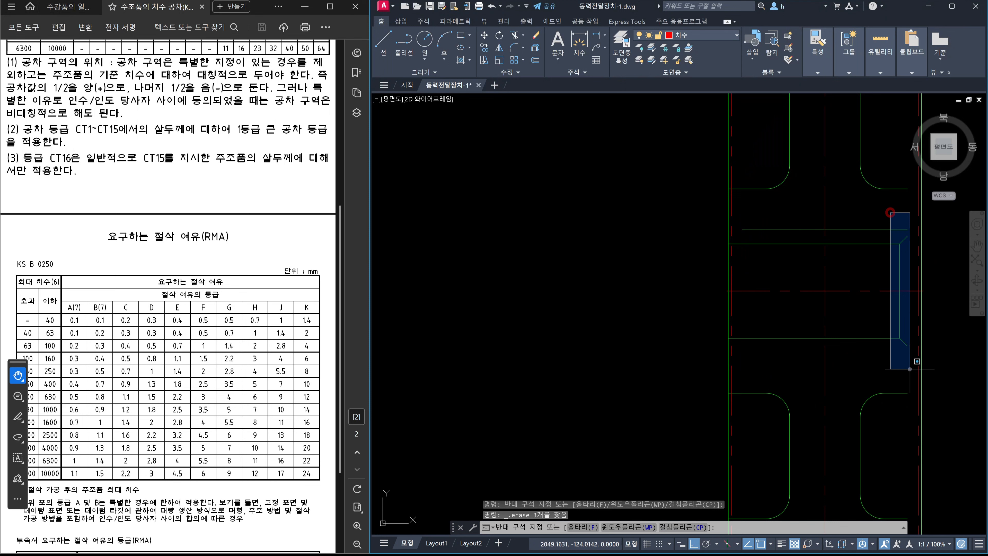
click(935, 368)
key(Delete)
click(875, 239)
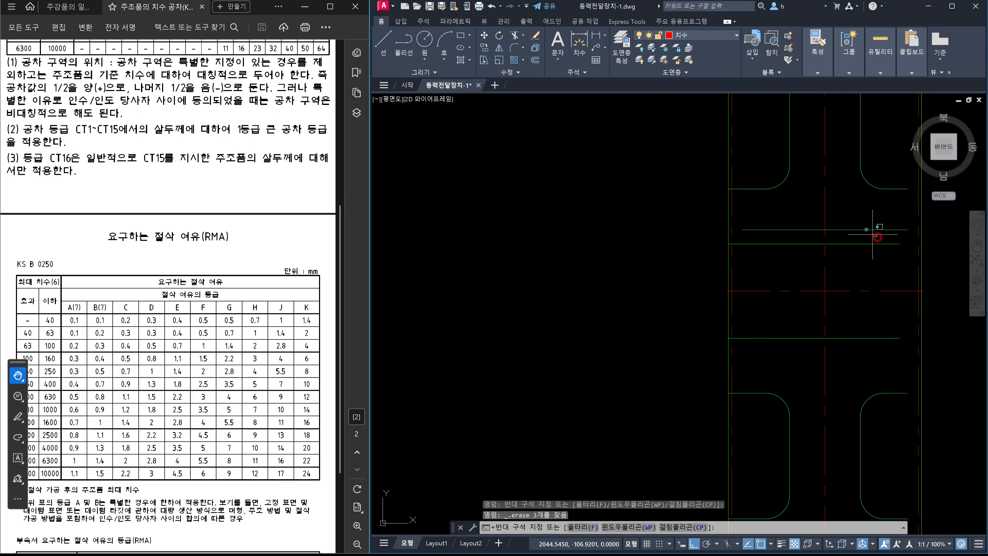
click(862, 222)
key(Delete)
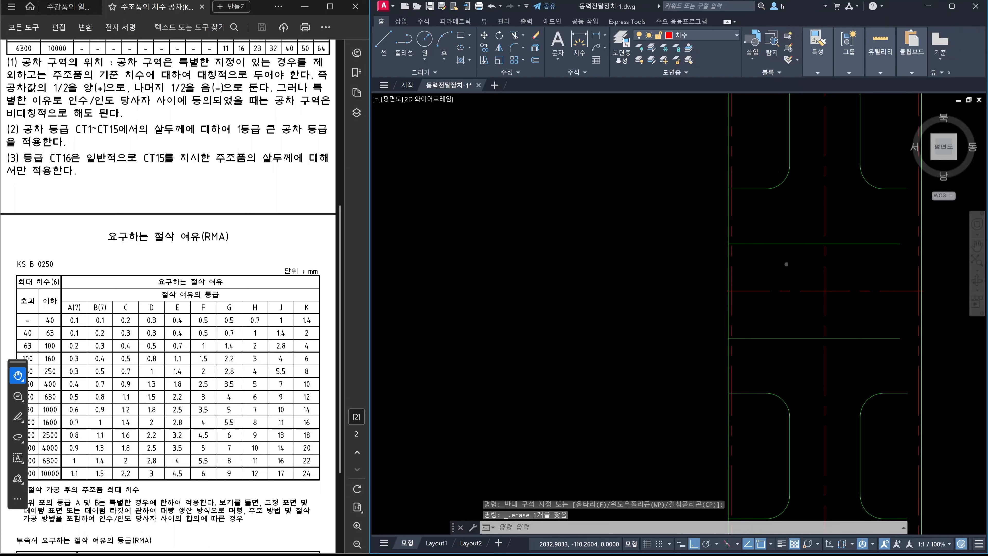
Extend the upper bore line and both upper-right recess lines to the new right outer edge.
scroll(762, 273, down, 2)
text(ex)
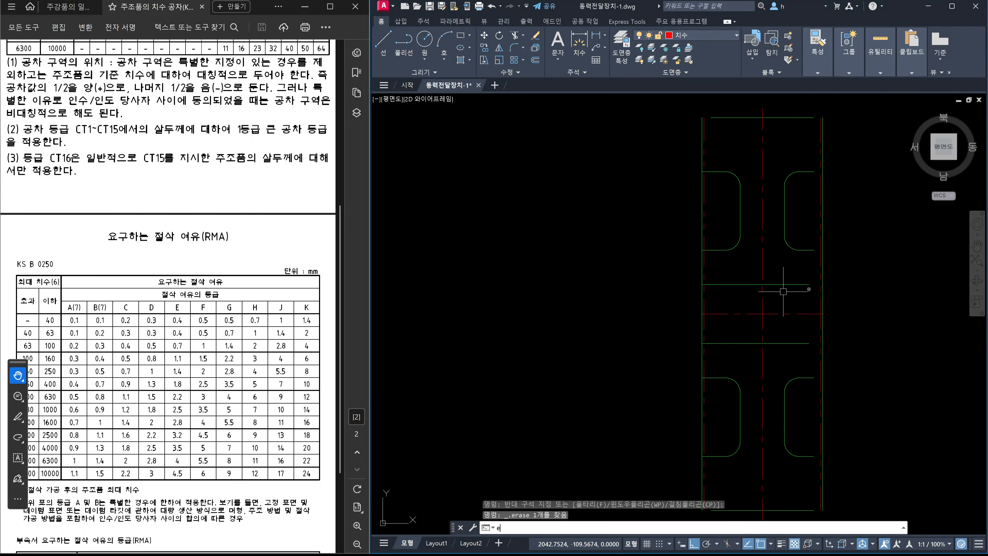
scroll(809, 289, up, 4)
key(Return)
scroll(844, 298, down, 4)
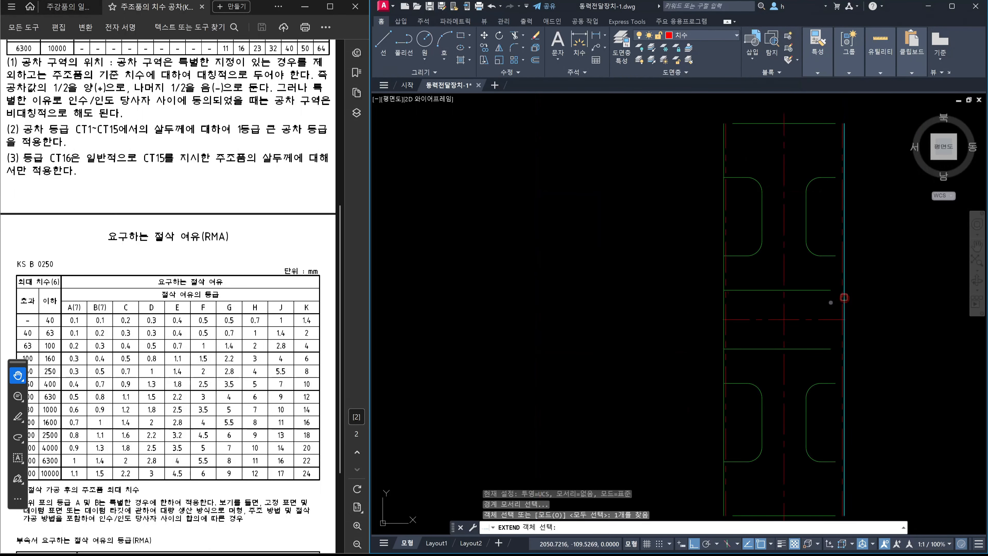
key(Return)
click(831, 309)
click(824, 158)
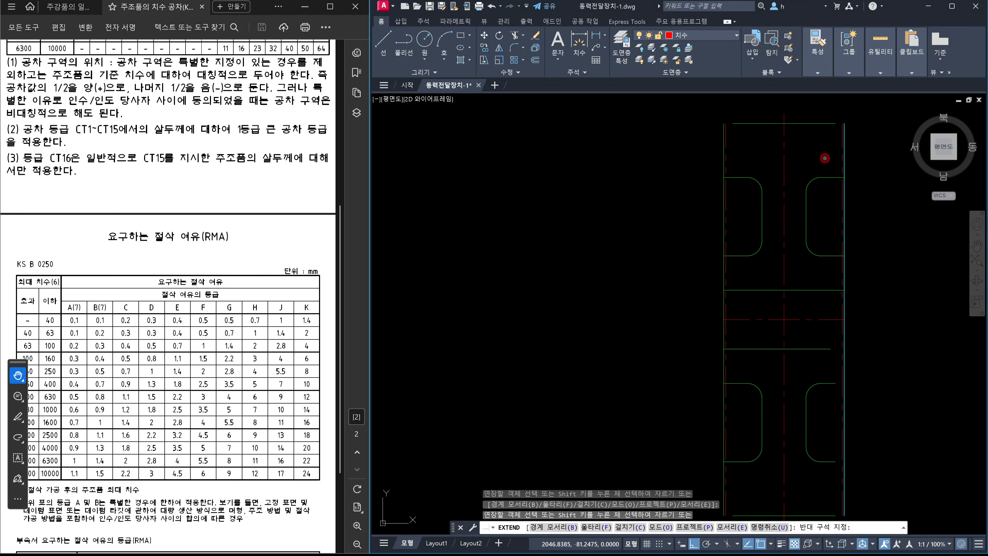
Extend the lower bore line and both lower-right recess lines to the new right outer edge.
click(831, 479)
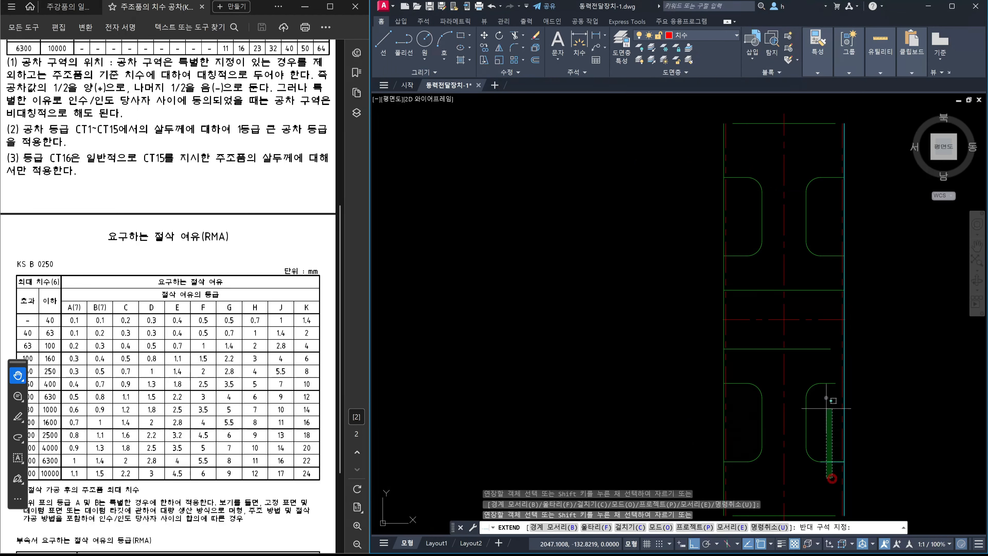
click(825, 337)
scroll(842, 365, down, 4)
middle_drag(840, 420, 834, 396)
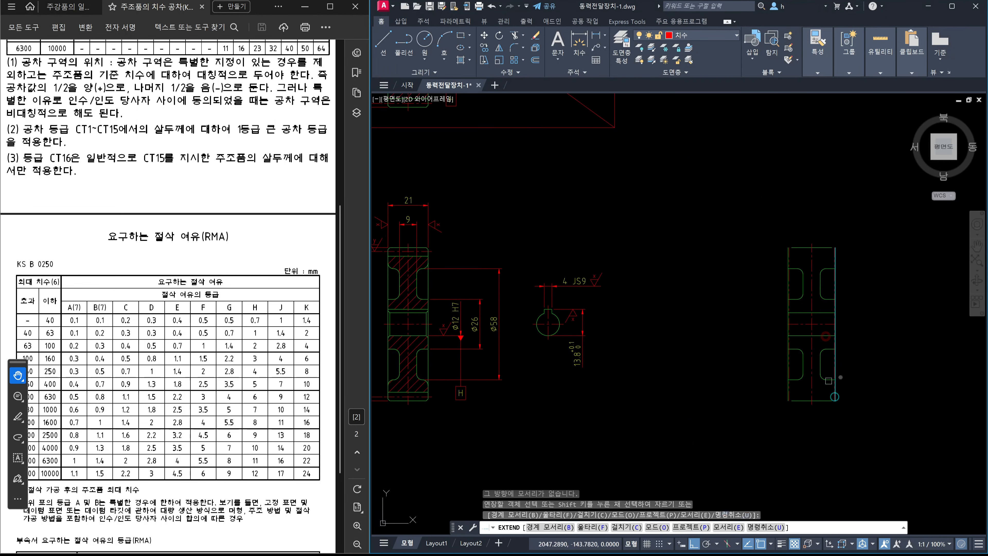
key(Escape)
scroll(804, 251, up, 4)
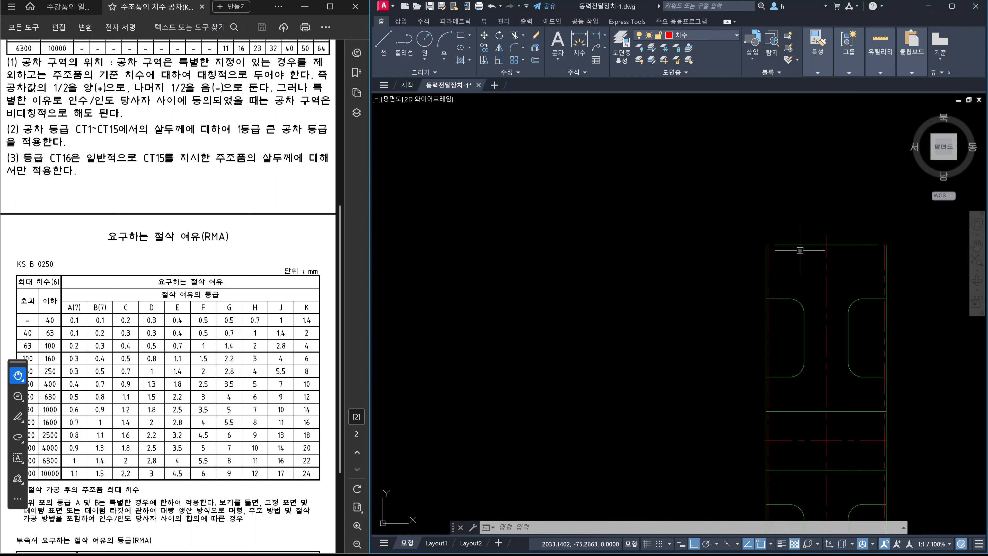
scroll(799, 250, down, 3)
scroll(797, 255, up, 2)
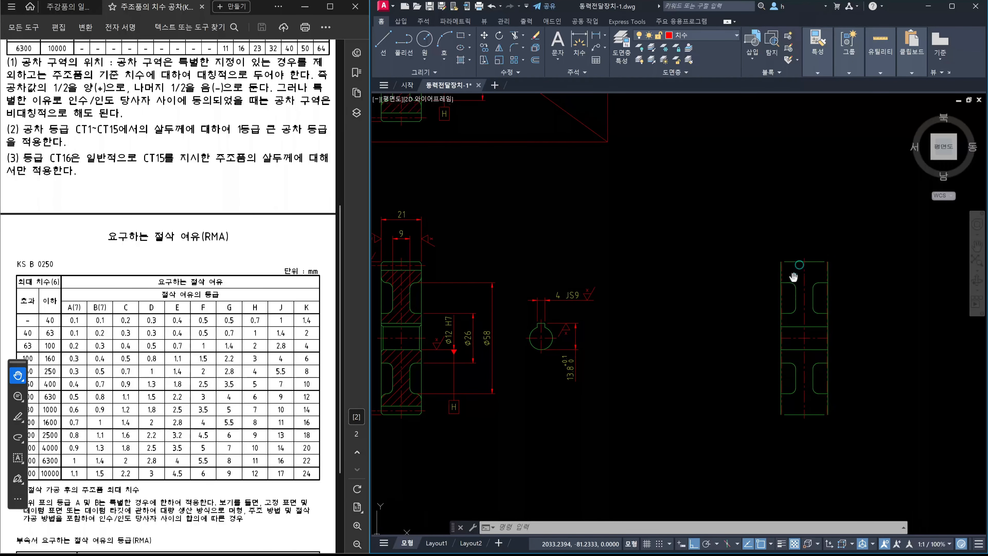
click(796, 257)
middle_drag(797, 257, 795, 197)
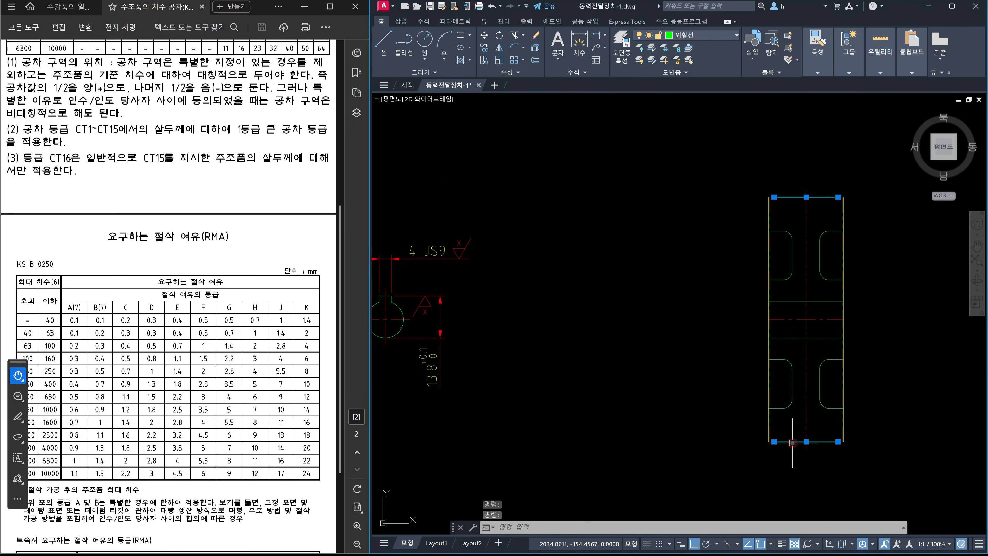
scroll(758, 234, up, 4)
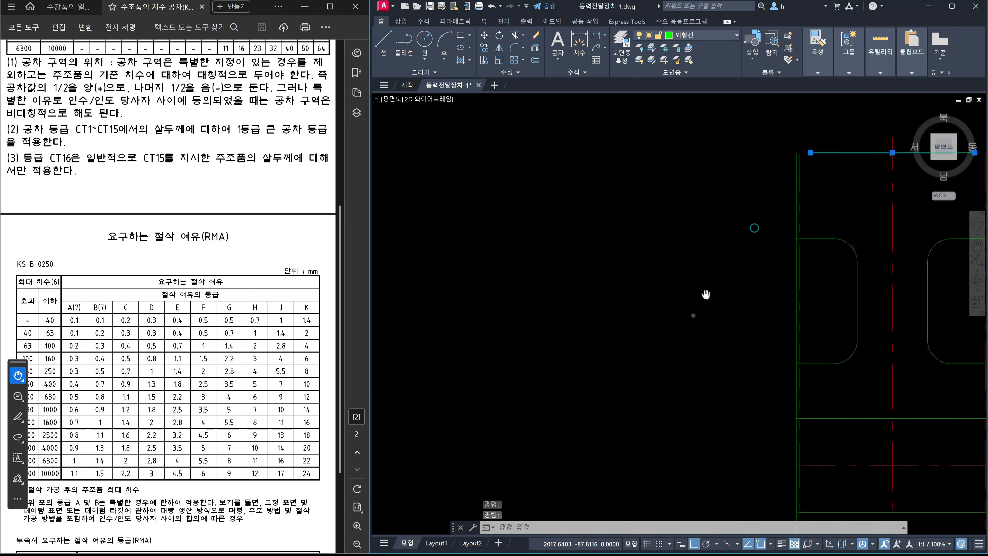
key(Escape)
Add a vertical linear dimension from the upper-left recess's top line to the section's upper edge, placed left of the section.
text(dli)
key(Return)
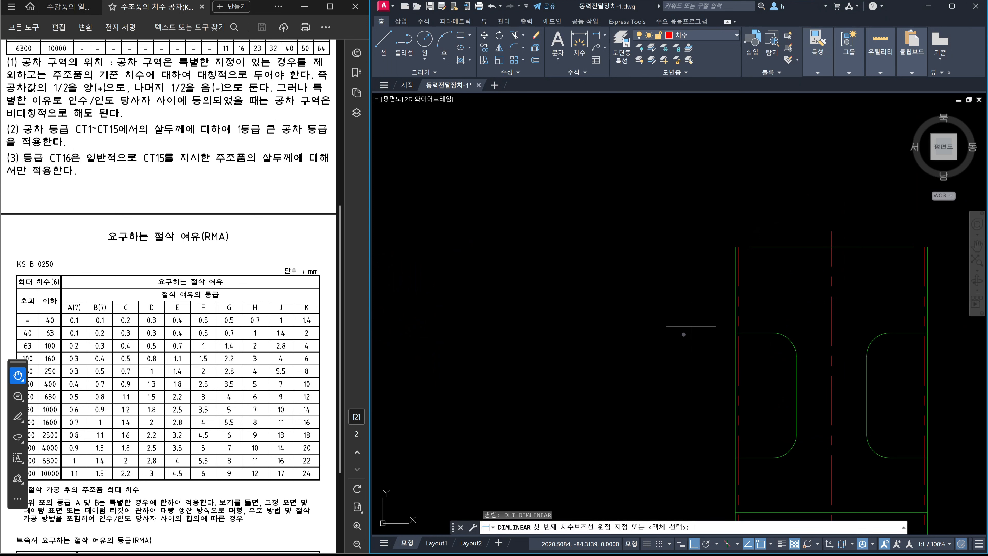
click(736, 333)
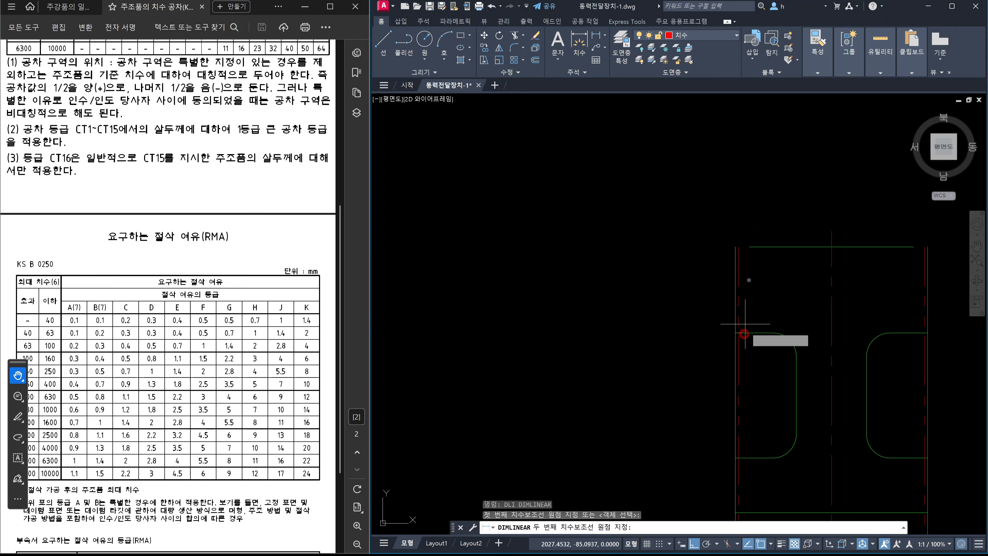
click(753, 245)
click(664, 277)
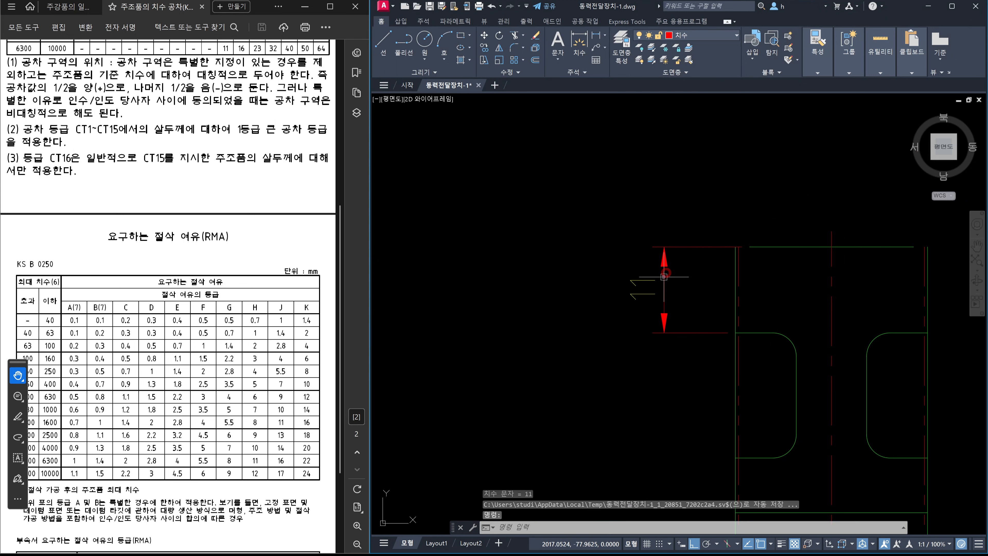
Add a vertical linear dimension from the upper bore line to the section's upper edge, placed left of the existing 11 dimension.
scroll(721, 302, down, 4)
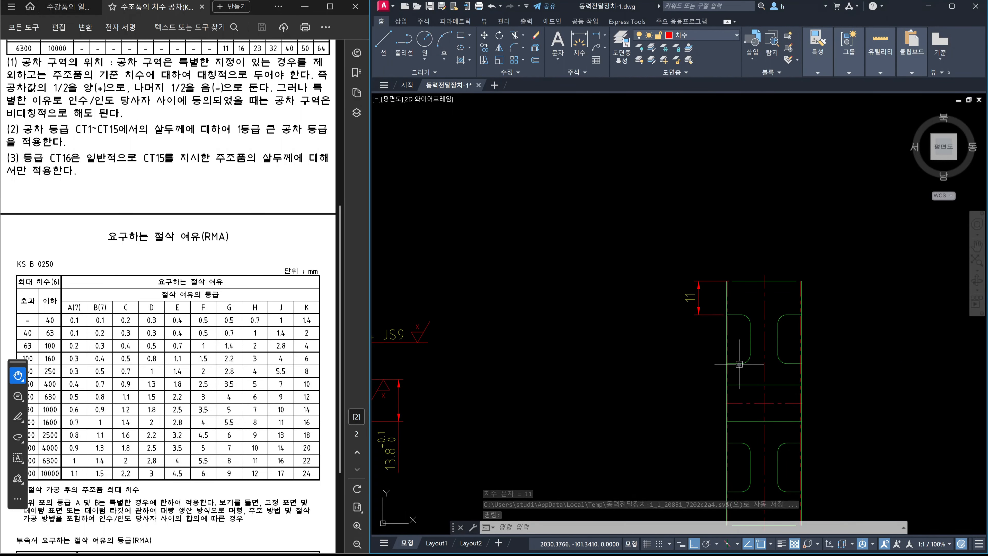
key(Escape)
text(dli)
key(Return)
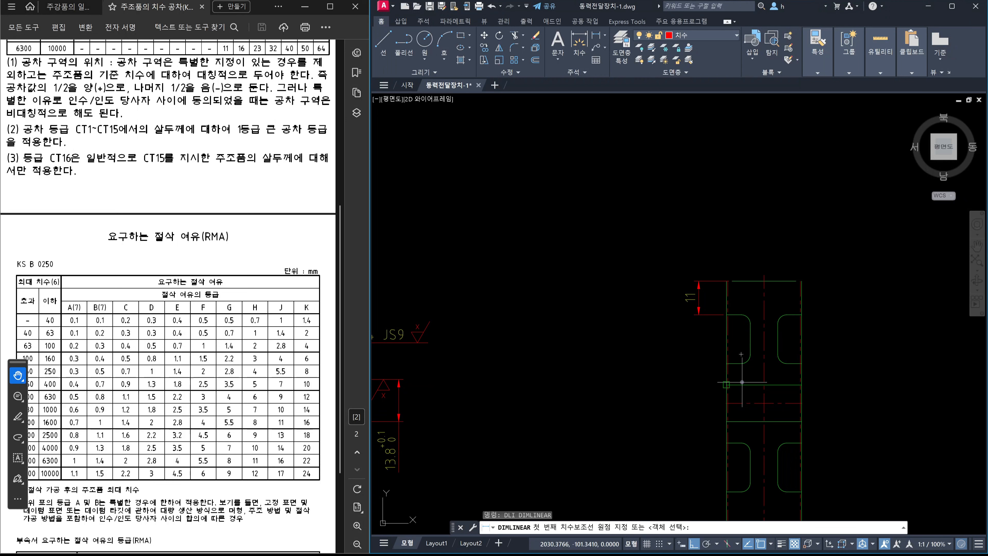
click(739, 387)
click(738, 281)
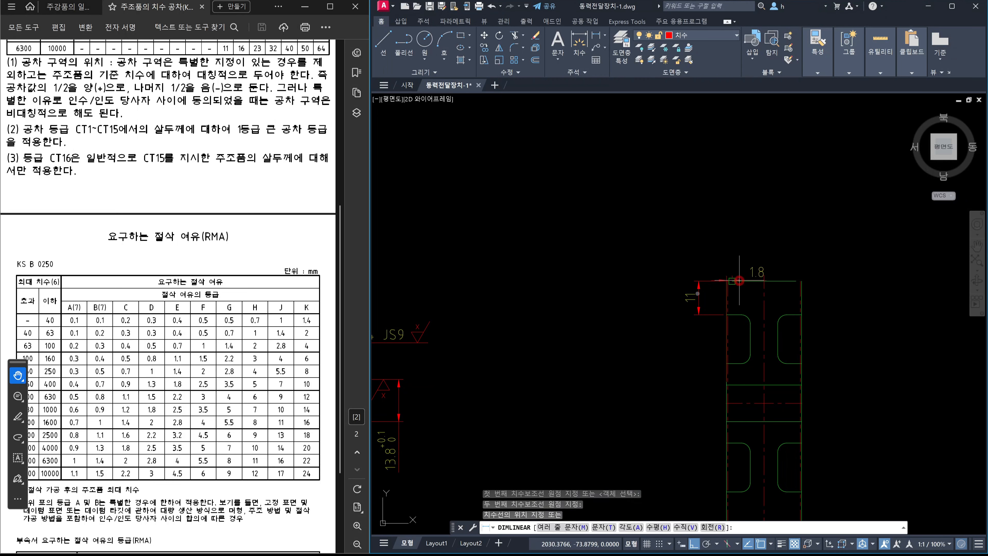
click(673, 301)
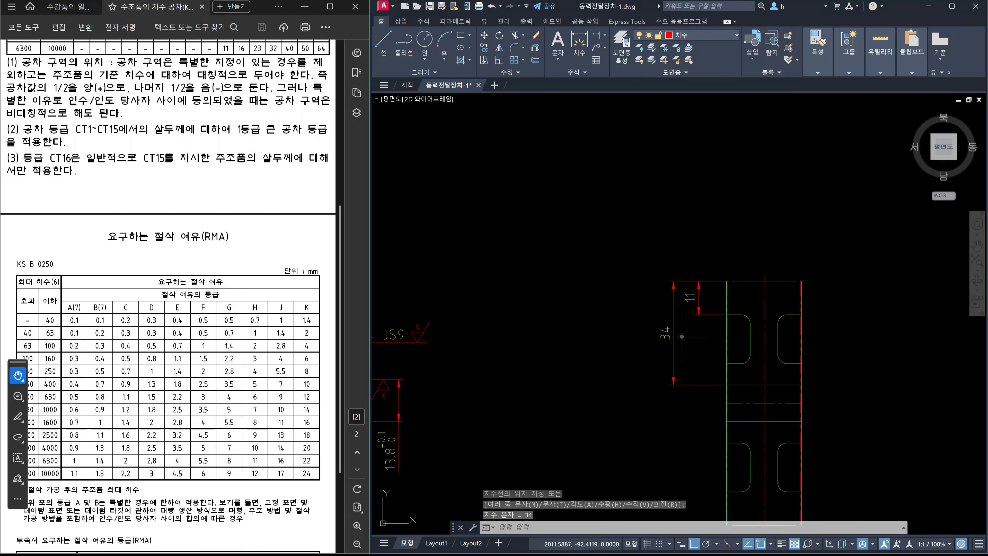
Add a vertical linear dimension for the section's overall height, from its upper edge to its lower edge, left of the other dimensions.
middle_drag(750, 342, 744, 271)
key(Return)
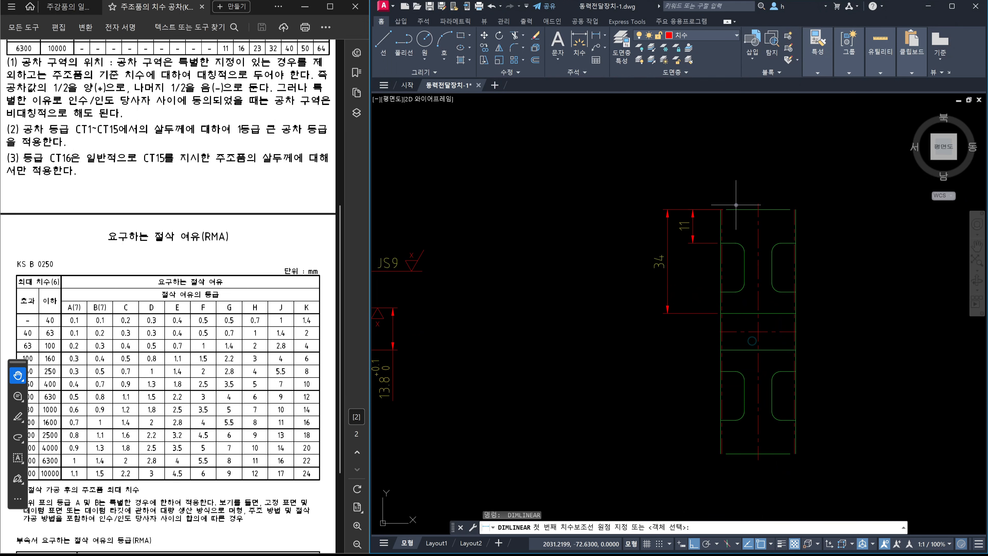
click(732, 206)
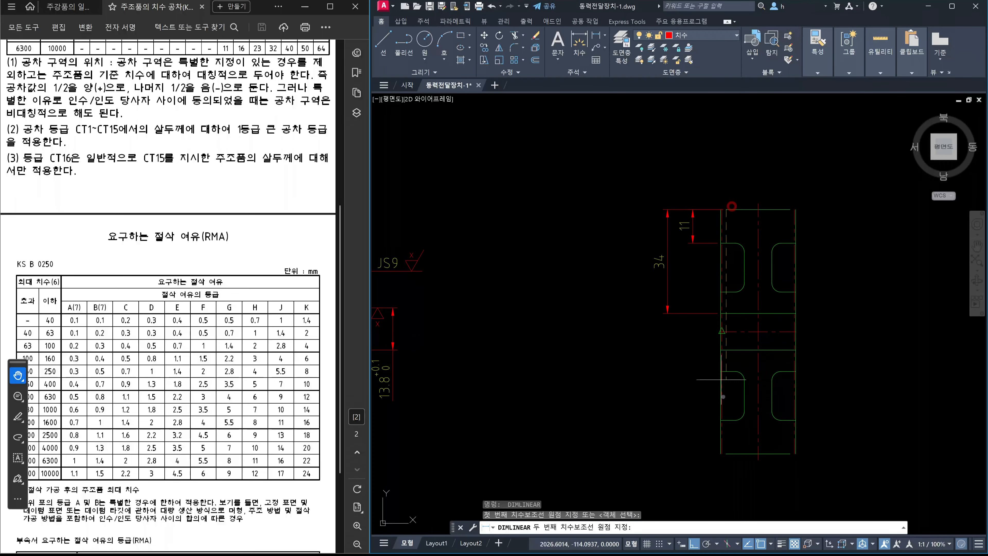
click(730, 457)
click(632, 431)
key(Escape)
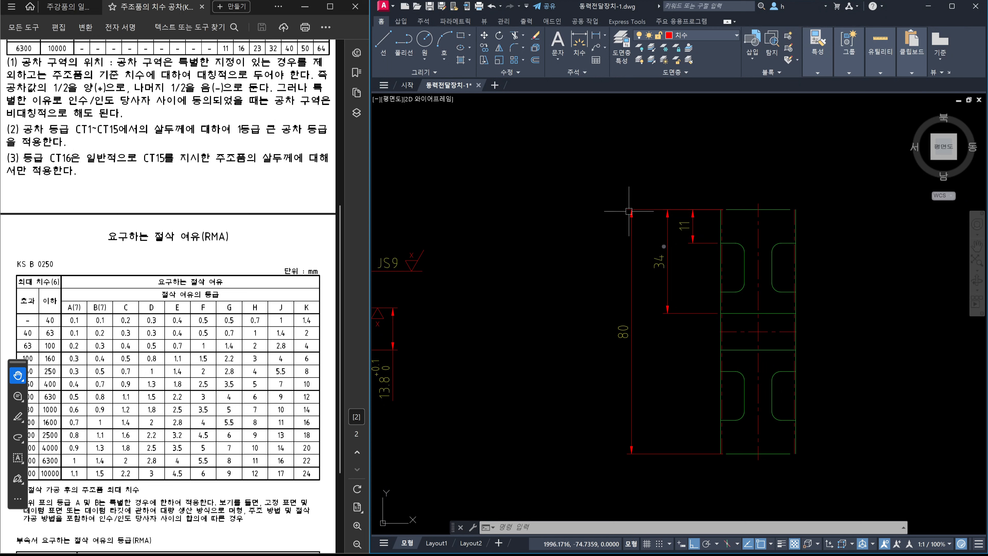
click(706, 329)
click(694, 230)
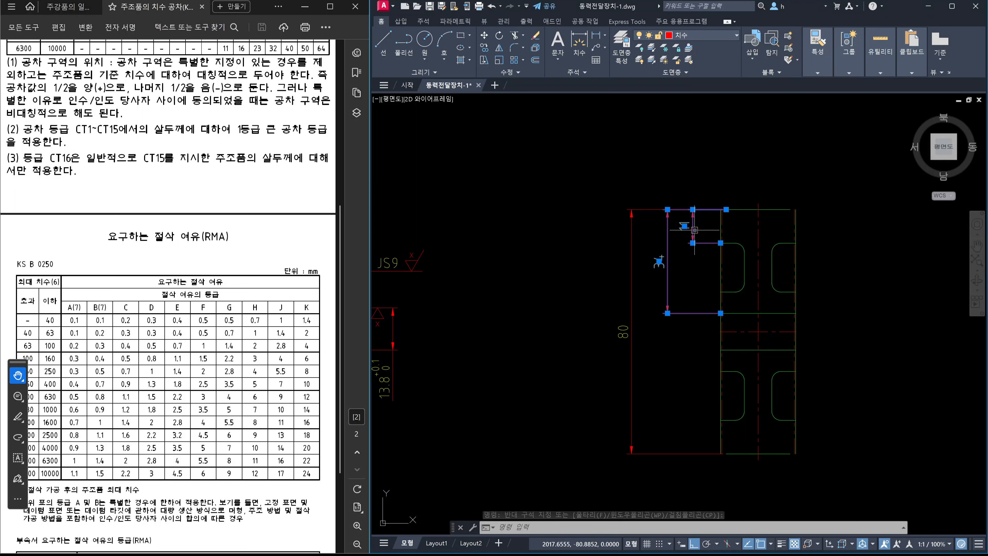
key(Escape)
click(681, 296)
click(658, 279)
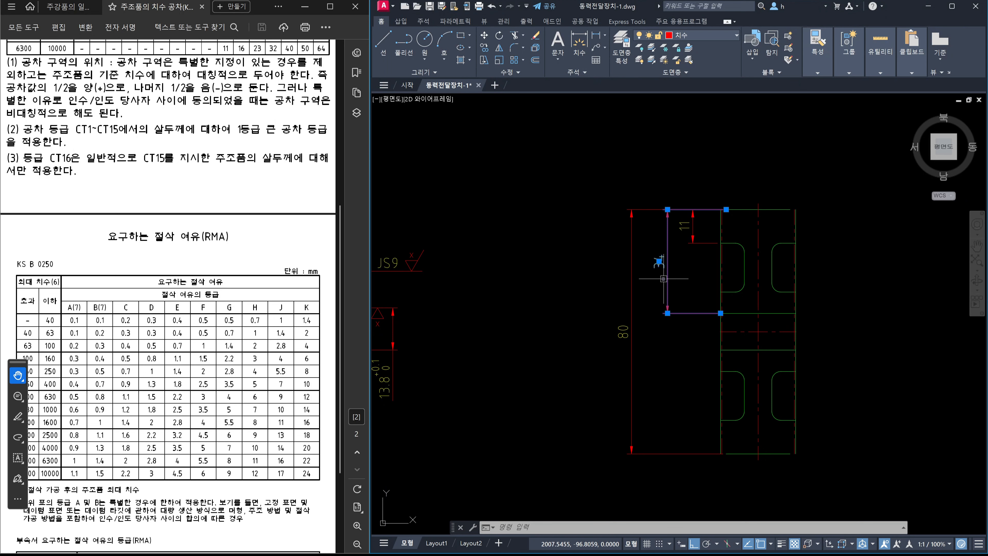
key(Escape)
click(708, 249)
click(694, 236)
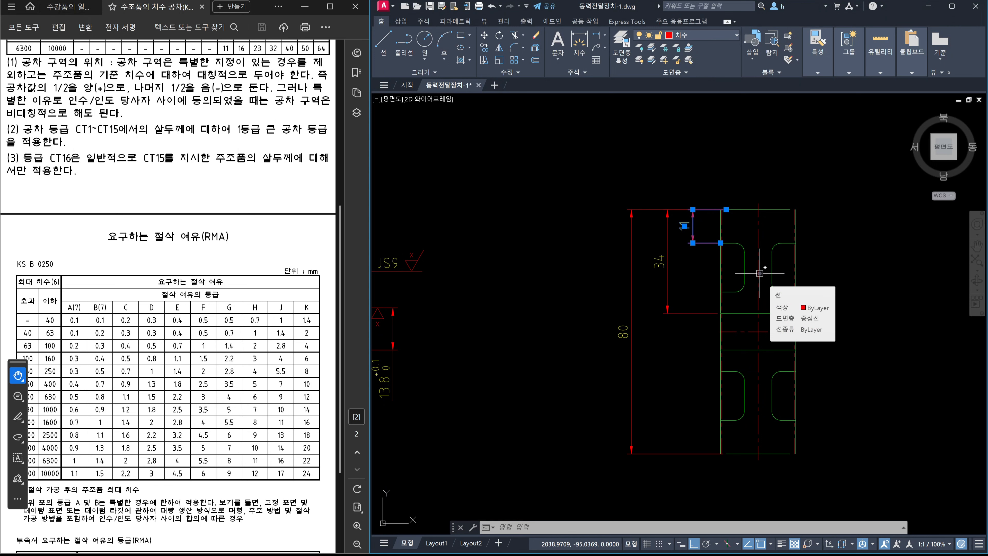
Delete the recess depth dimension (11) and the overall height dimension (80) beside the section.
click(700, 236)
key(Escape)
click(700, 236)
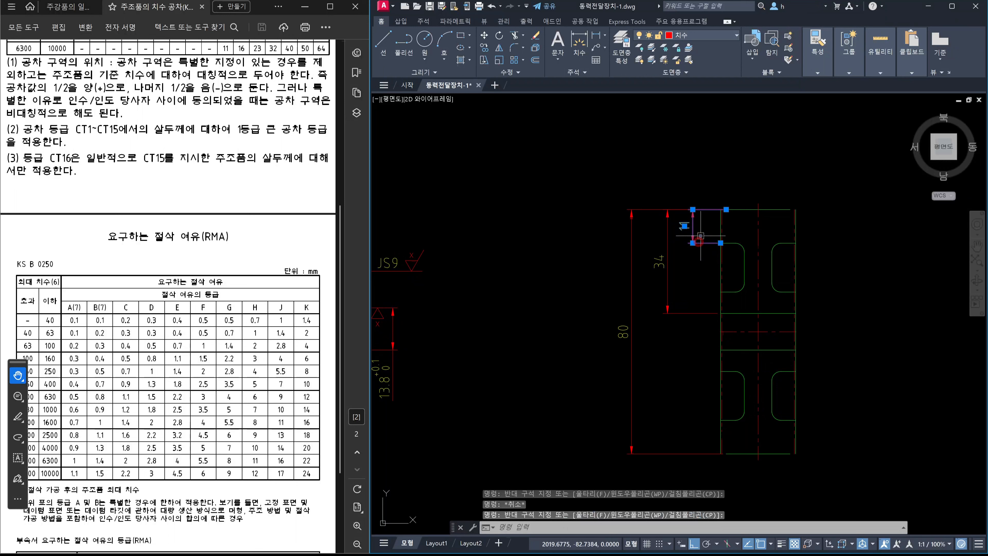
key(Delete)
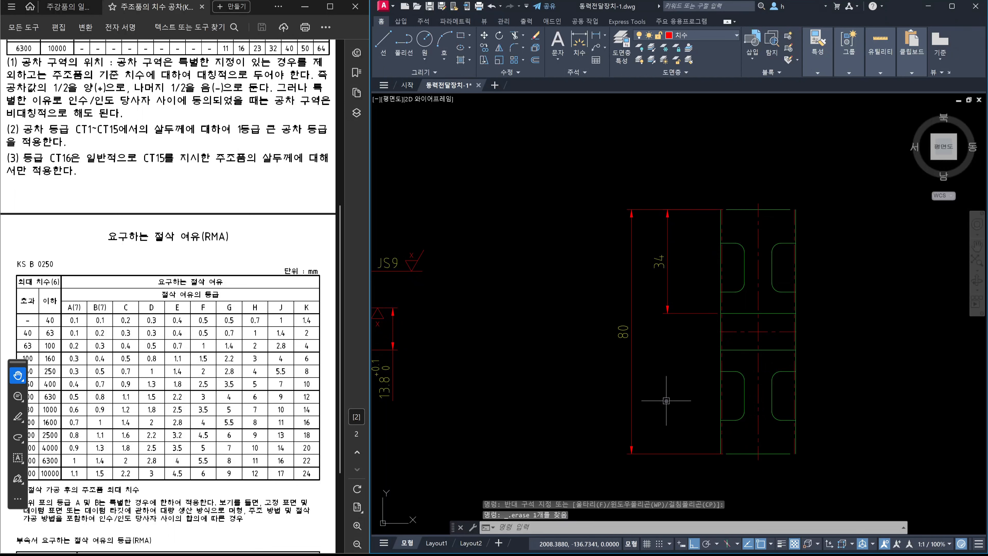
drag(665, 400, 604, 385)
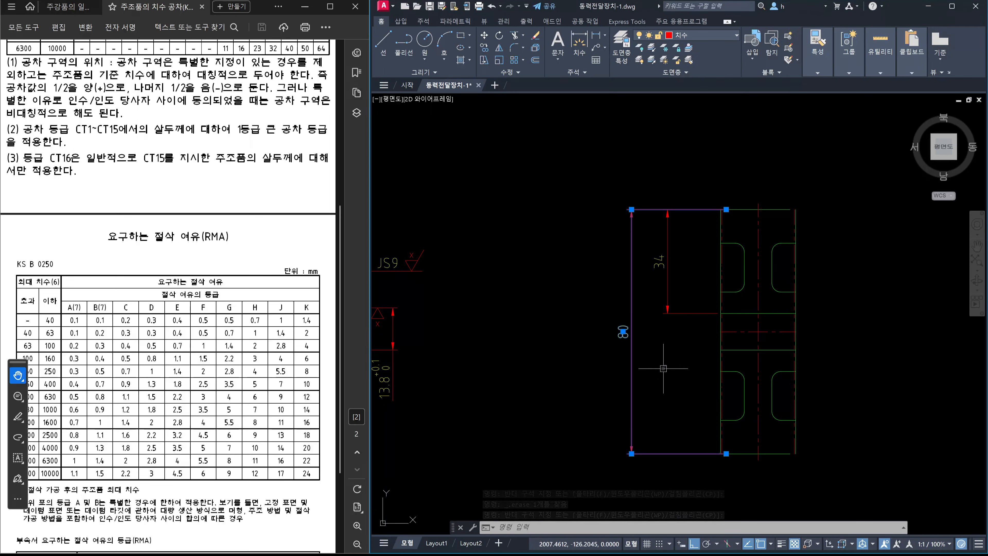
click(663, 369)
click(586, 357)
key(Delete)
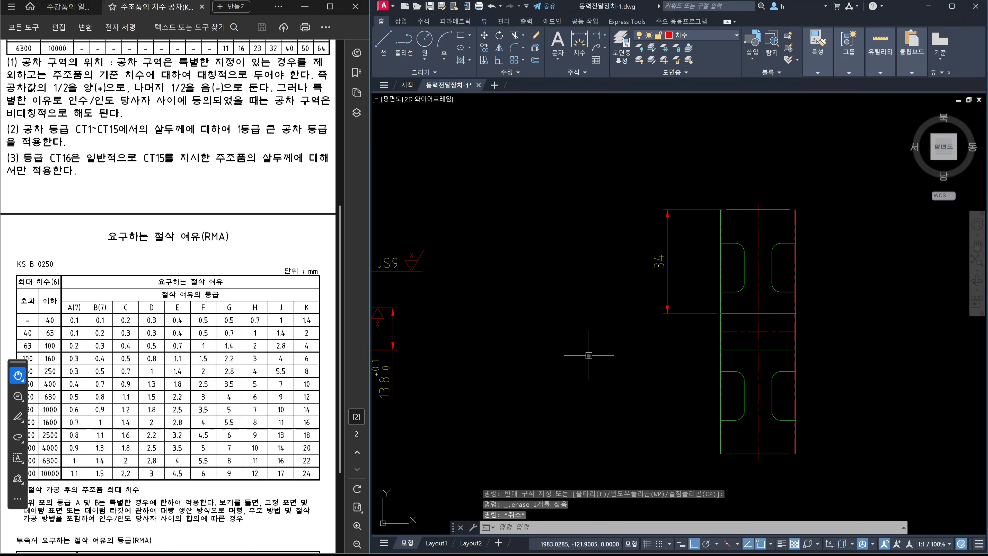
click(739, 210)
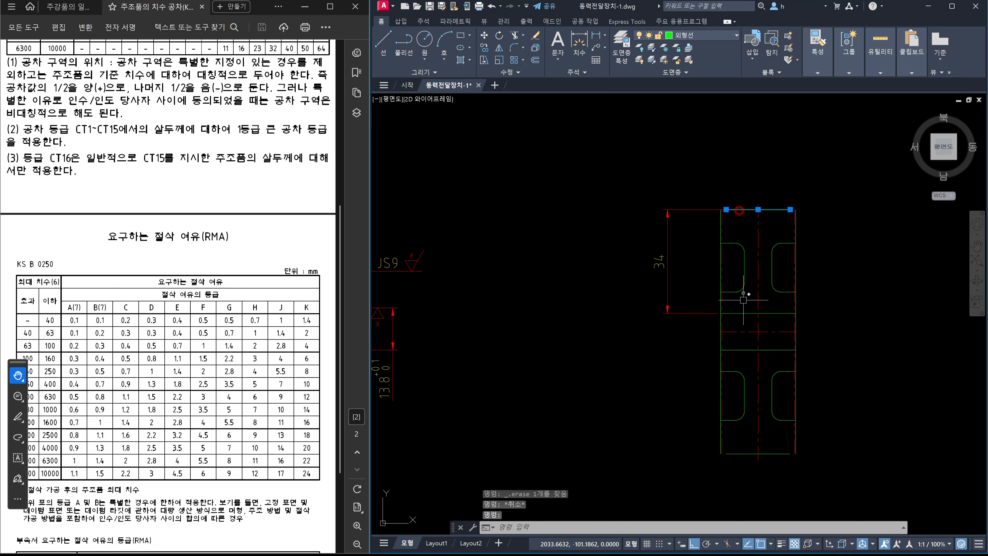
click(743, 313)
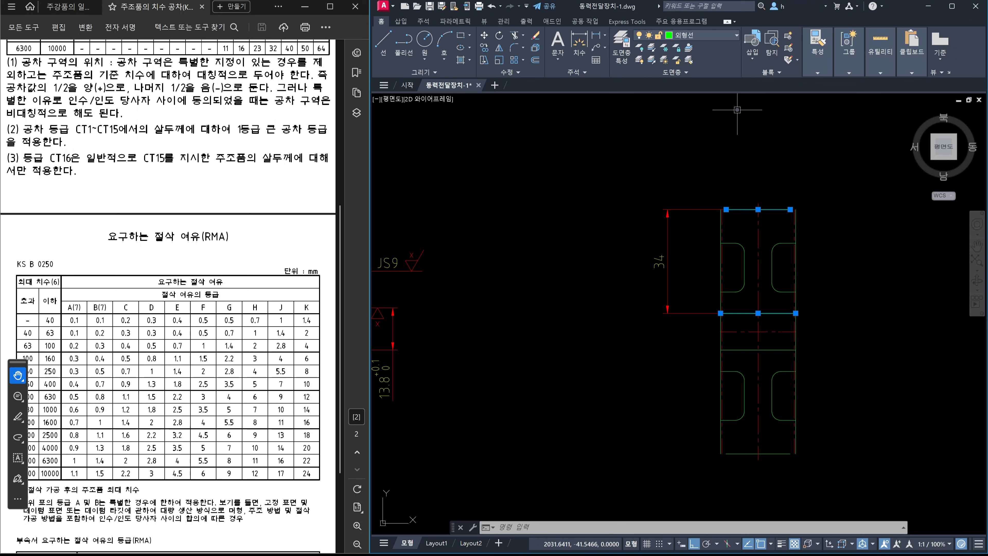
key(Escape)
key(Escape)
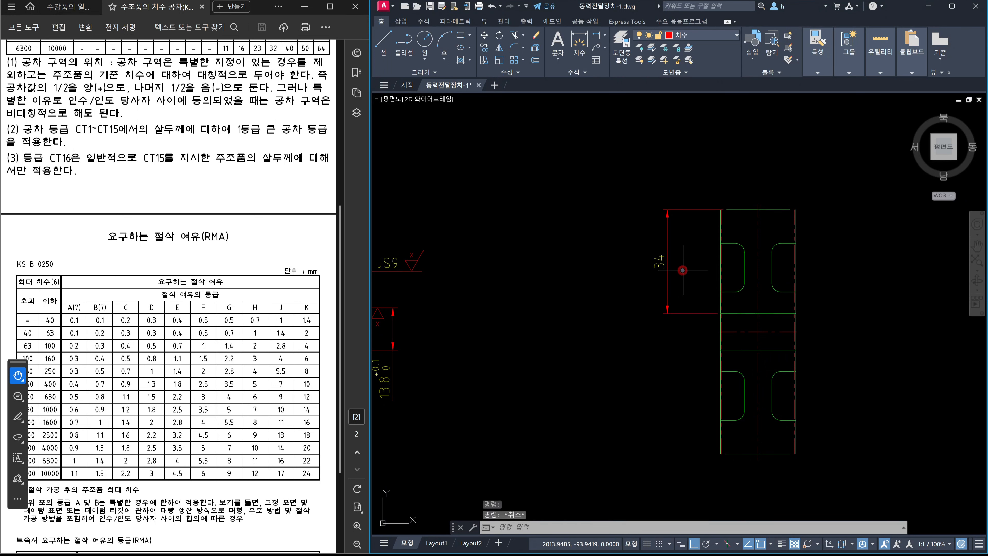
click(684, 270)
click(639, 251)
key(Escape)
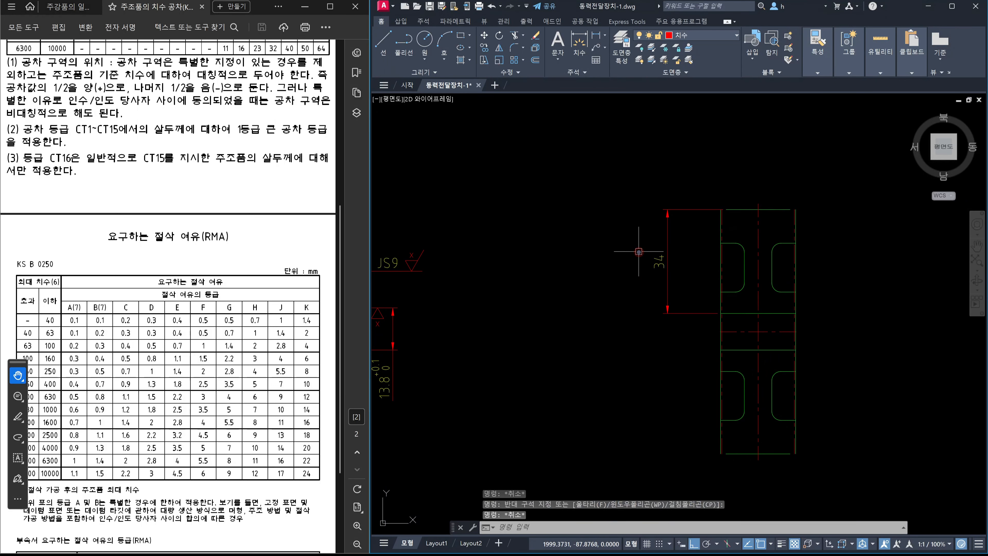
Switch the PDF viewer to the KS B 0418 length tolerance table for steel castings and return to the drawing's bore area.
click(64, 7)
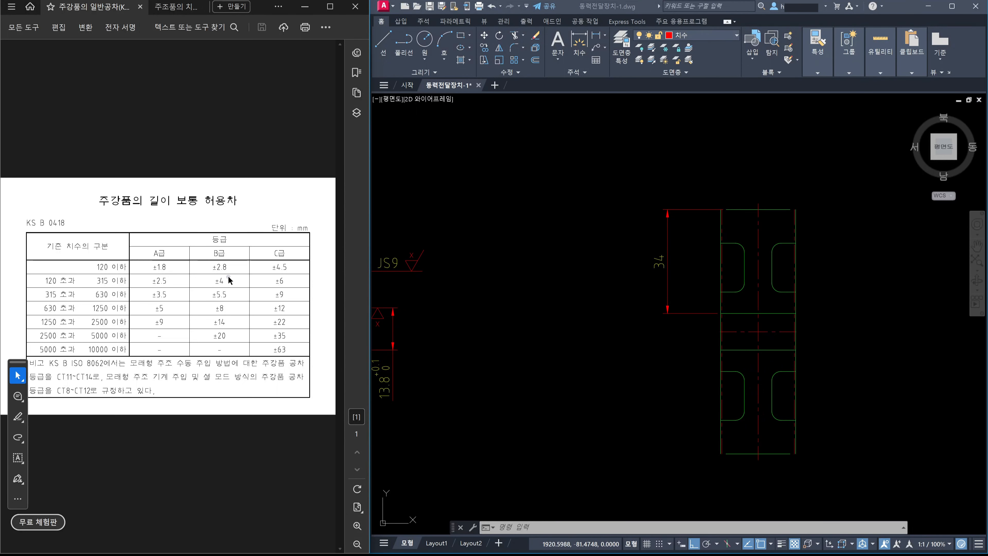
click(805, 279)
scroll(777, 279, up, 4)
key(Escape)
key(Escape)
middle_drag(767, 333, 733, 316)
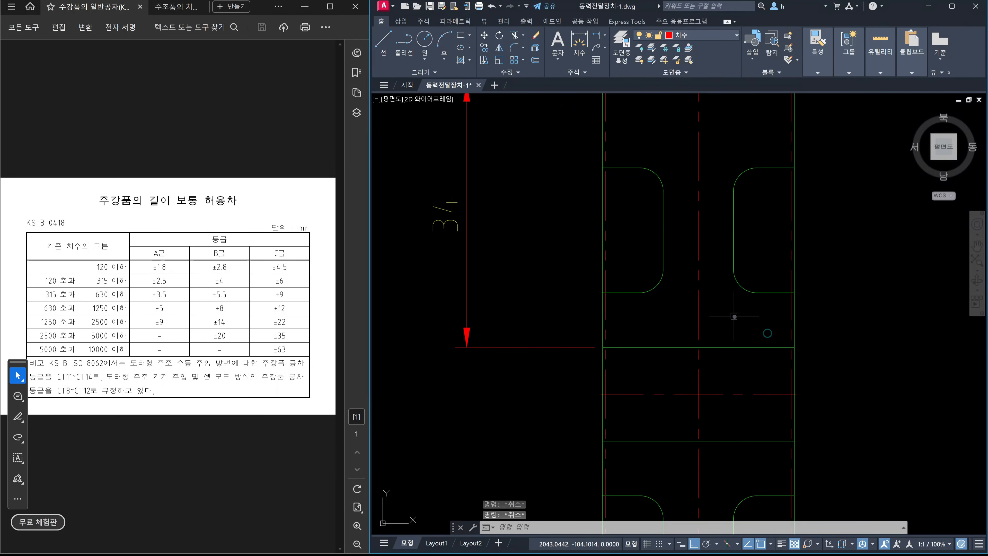
text(p)
key(Return)
key(Escape)
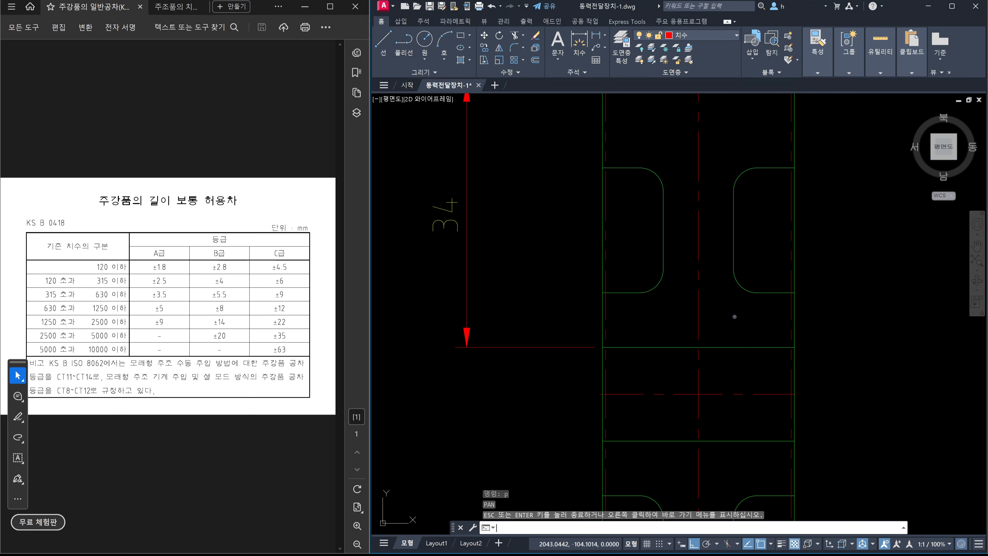
key(Escape)
key(Escape)
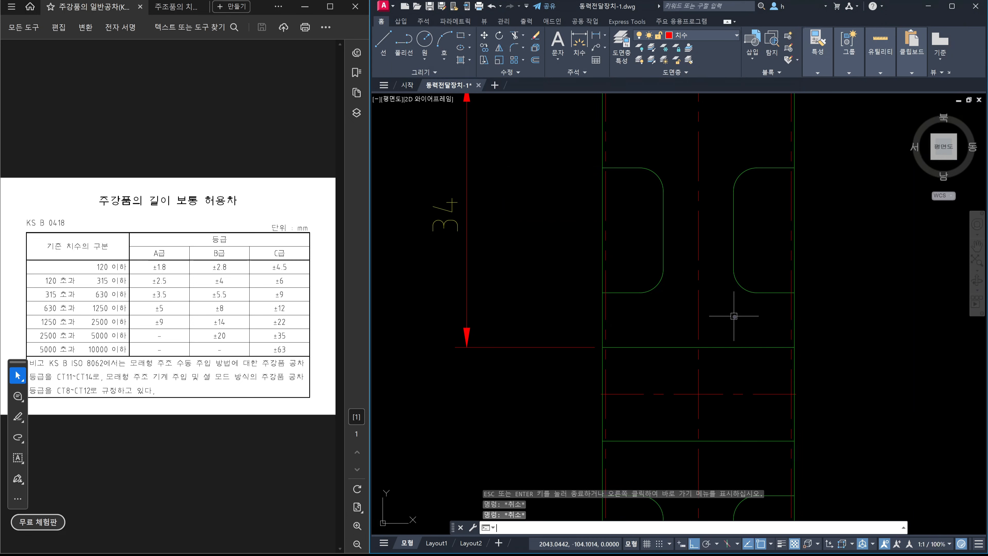
Move the upper bore line 1.4 mm straight down toward the bore's centre line.
text(m)
key(Return)
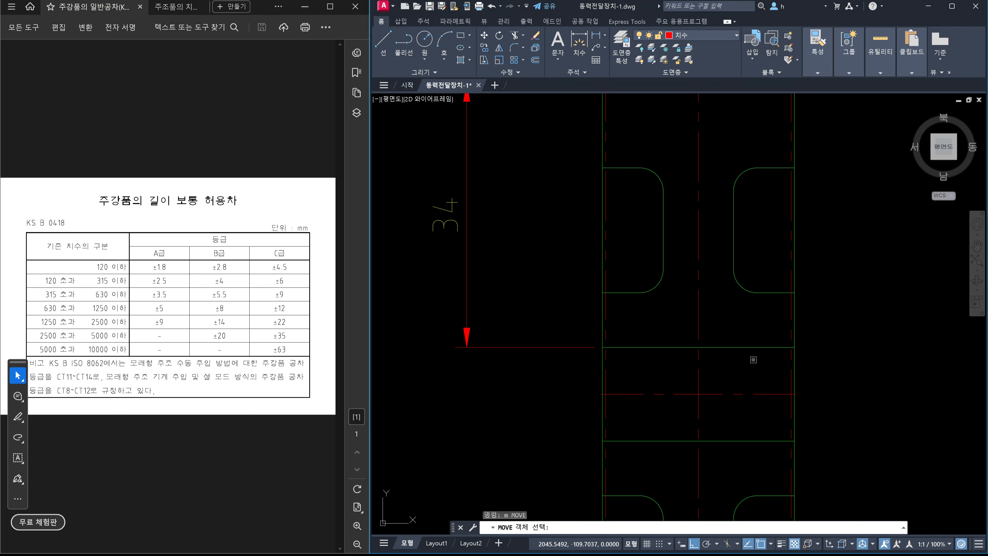
click(755, 345)
click(749, 353)
key(Return)
click(725, 295)
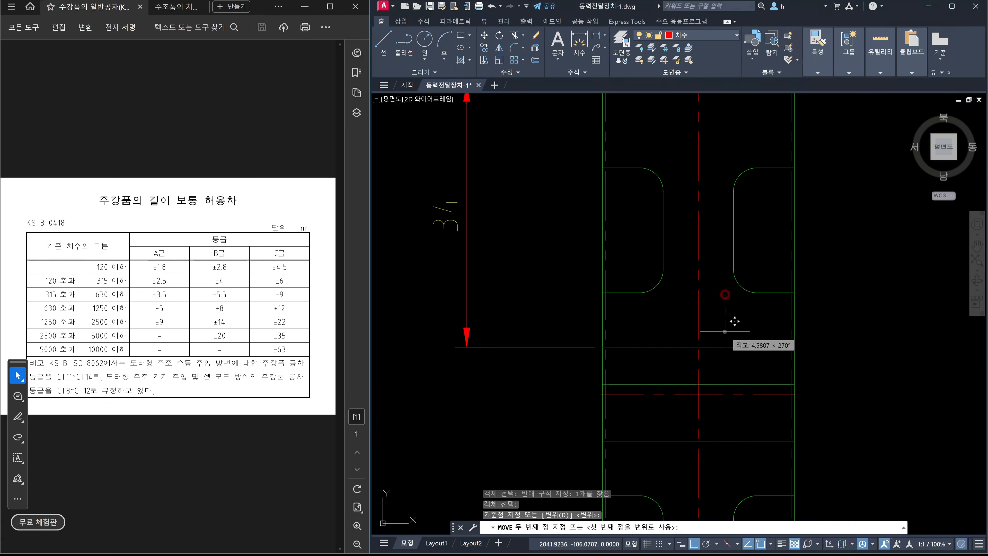
text(1.4)
key(Return)
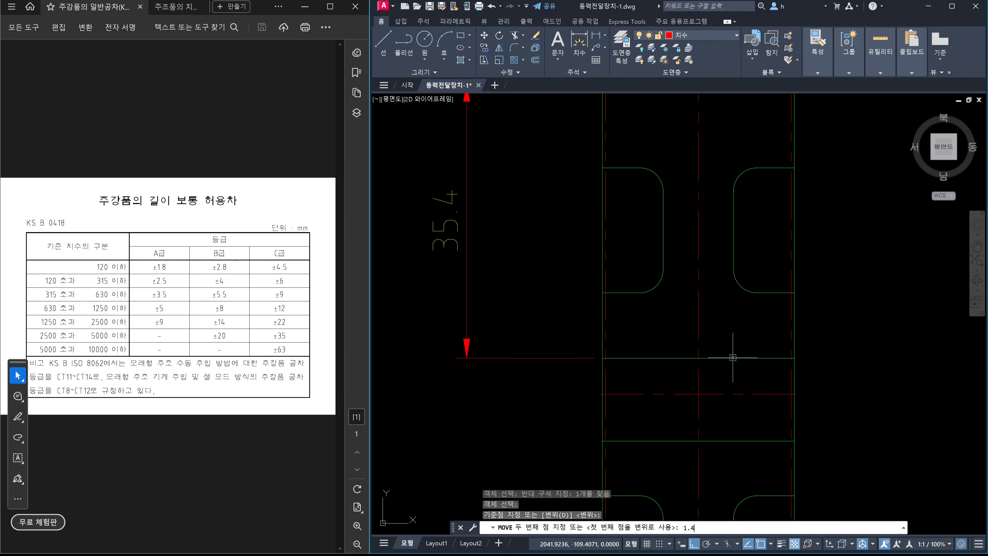
Move the section's upper edge line 1.4 mm straight up.
scroll(733, 312, down, 3)
middle_drag(745, 174, 731, 370)
scroll(719, 339, up, 3)
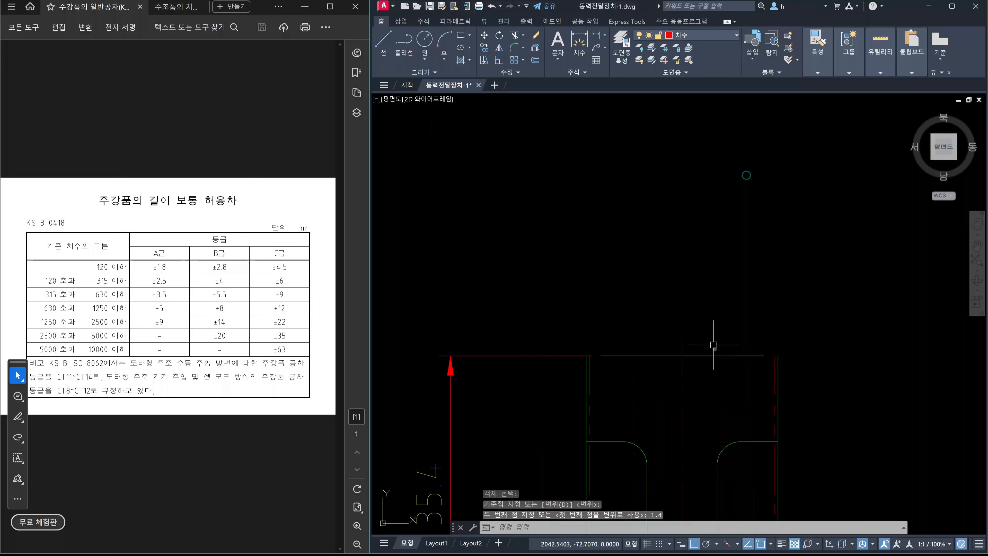
key(space)
click(735, 377)
click(711, 335)
key(Return)
click(719, 327)
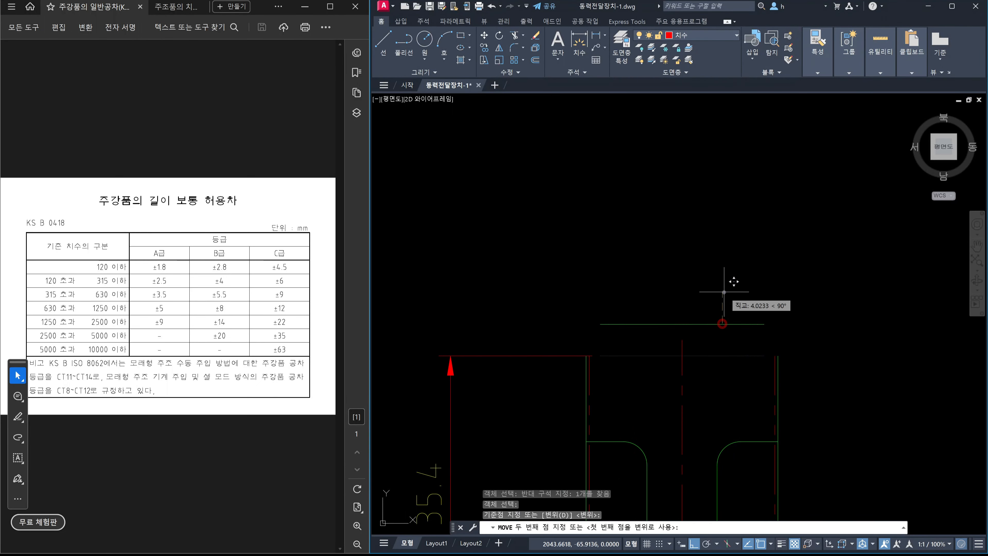
text(1.4)
key(Return)
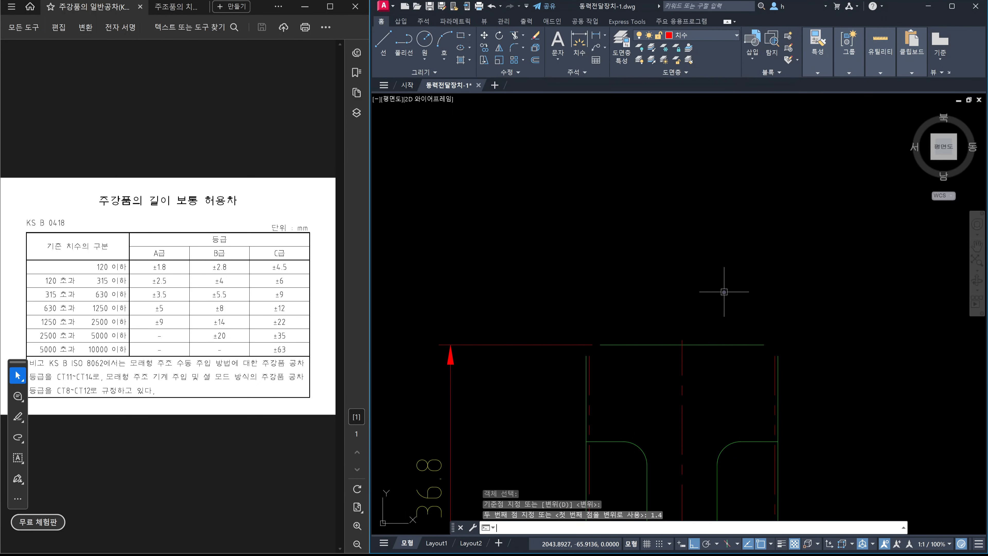
key(Escape)
scroll(739, 315, down, 3)
middle_drag(740, 318, 729, 265)
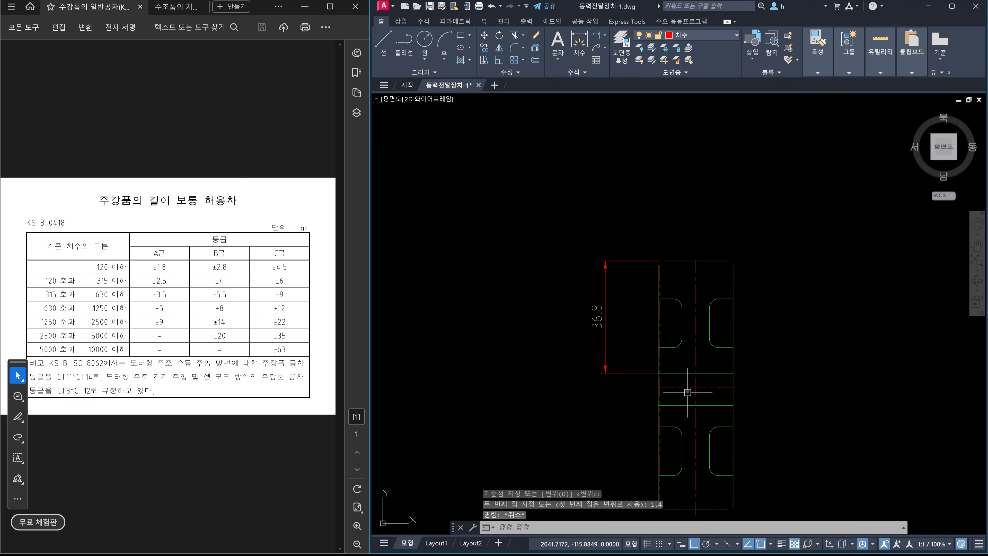
scroll(708, 375, up, 2)
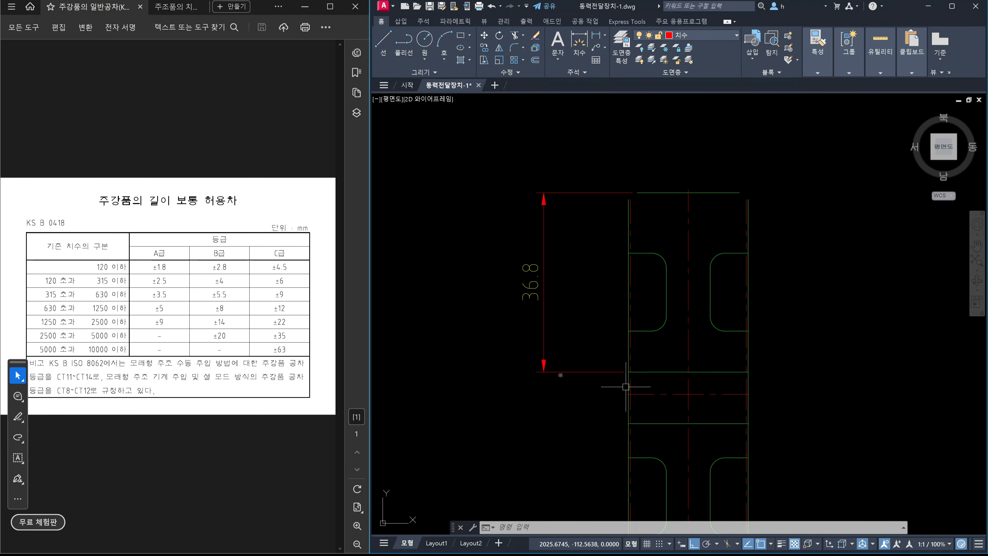
mouse_move(228, 271)
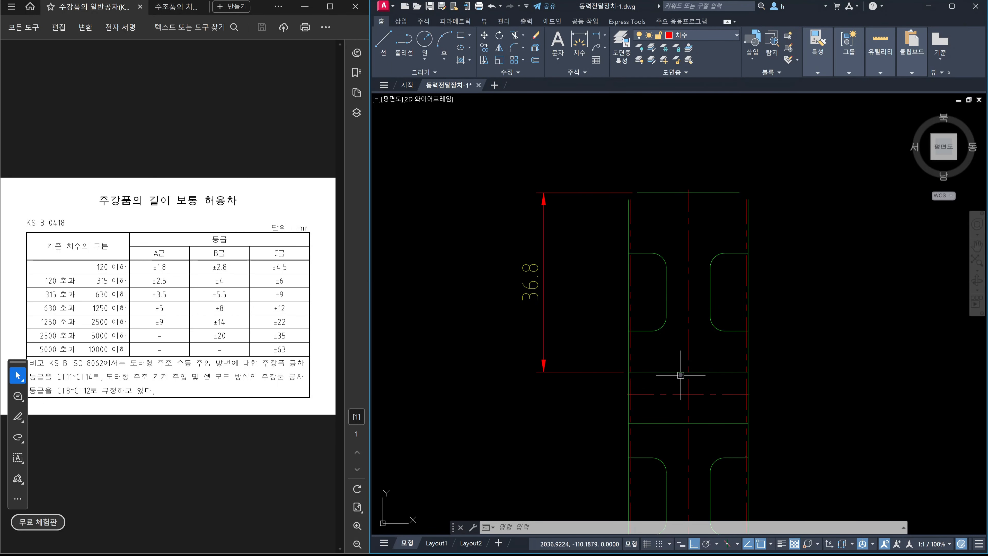
scroll(680, 374, up, 1)
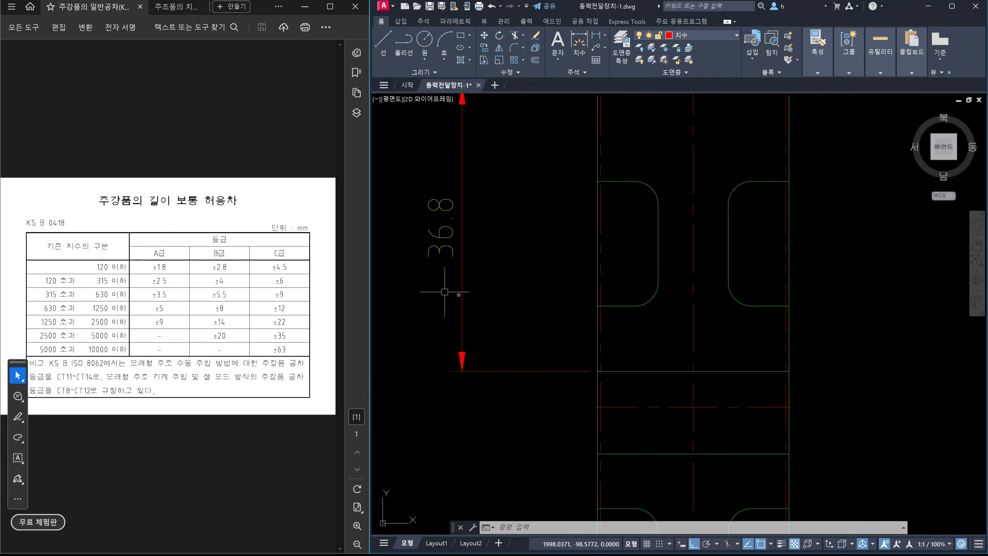
mouse_move(694, 327)
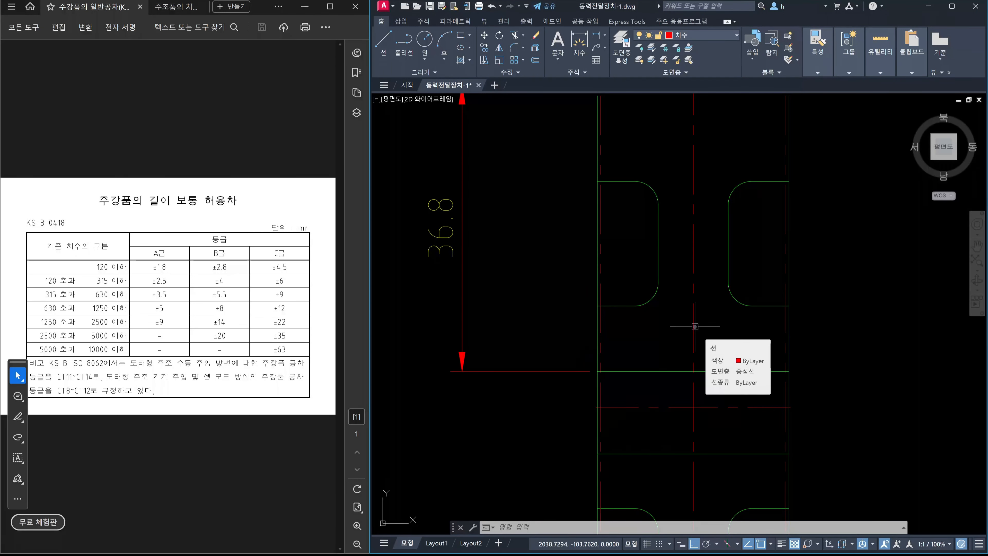
Assign the section's upper edge line and the upper bore line to the 가상선 layer.
middle_drag(770, 385, 770, 412)
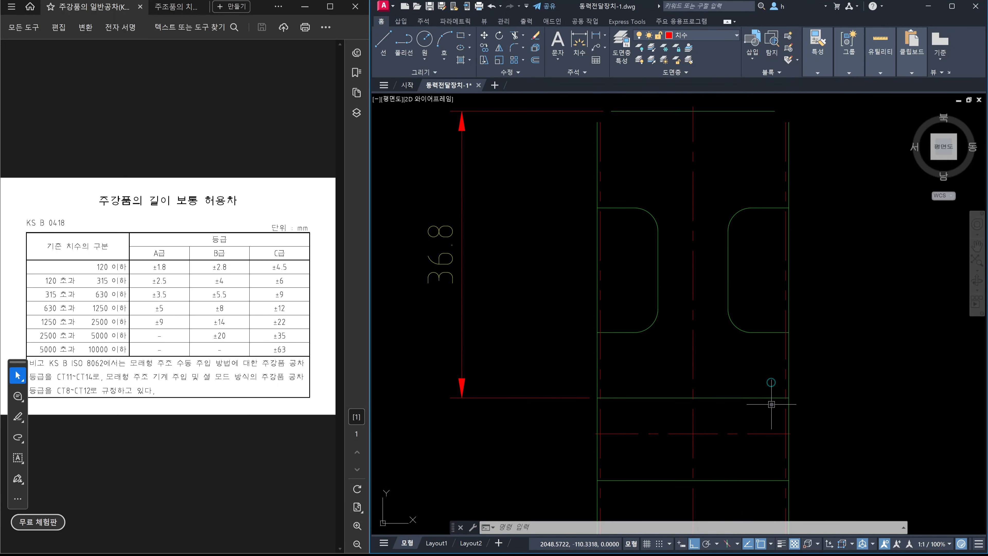
click(749, 404)
click(734, 383)
click(738, 163)
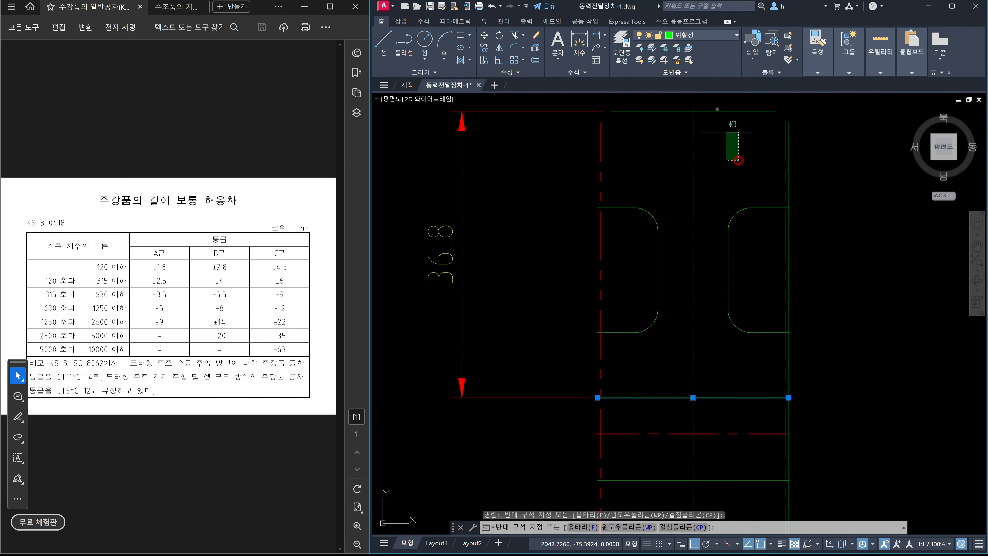
click(712, 96)
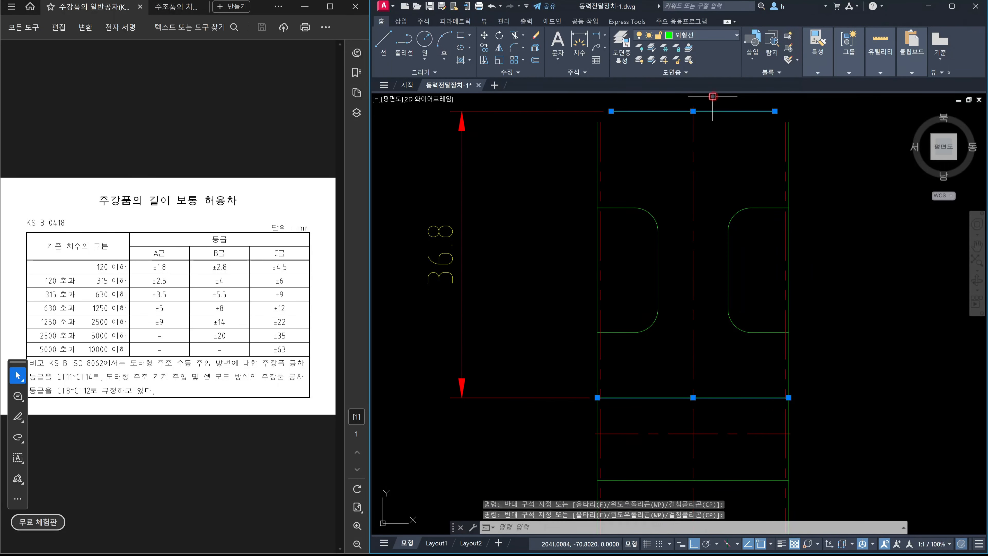
click(703, 37)
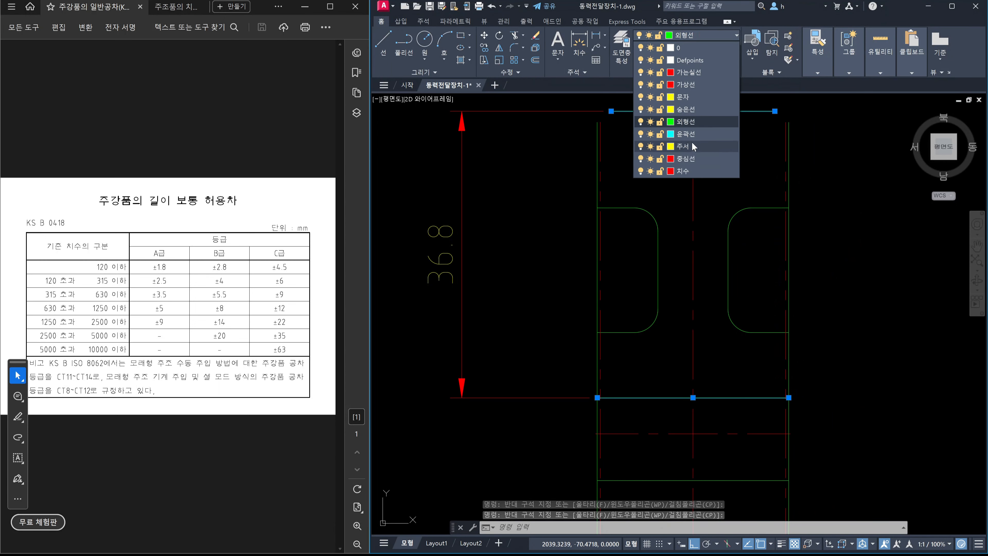
click(691, 88)
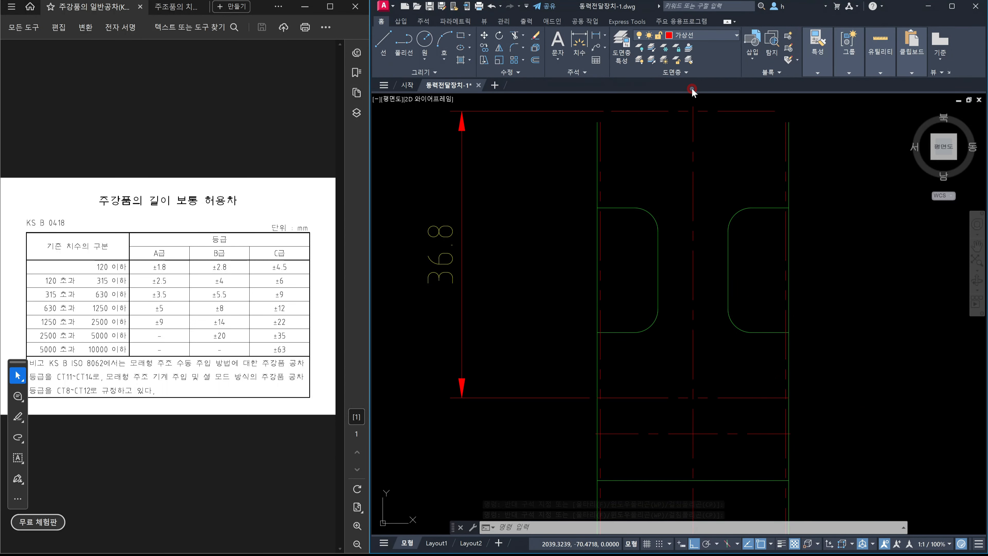
scroll(654, 340, down, 2)
key(Escape)
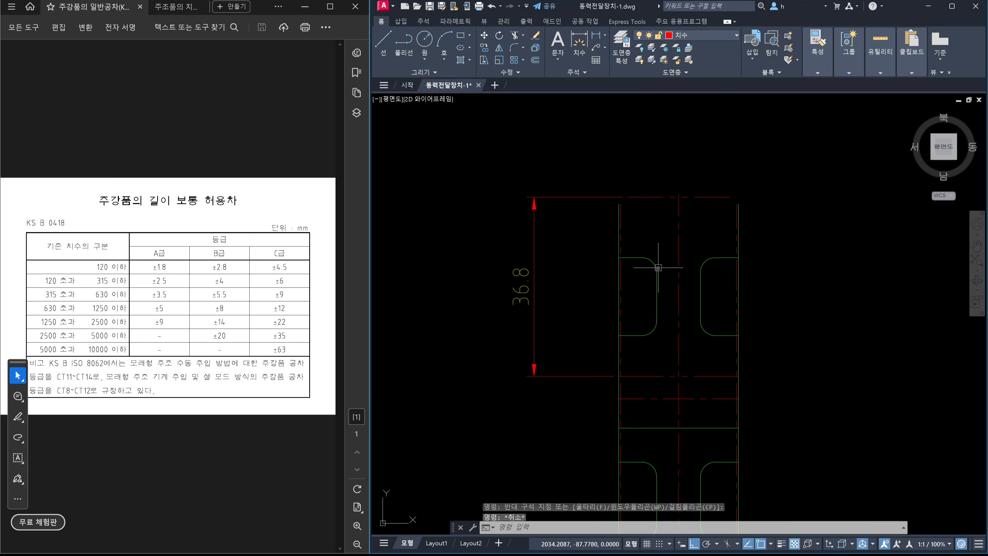
Trim the upper bore phantom line's left overhang back to the left vertical phantom line.
scroll(658, 268, up, 2)
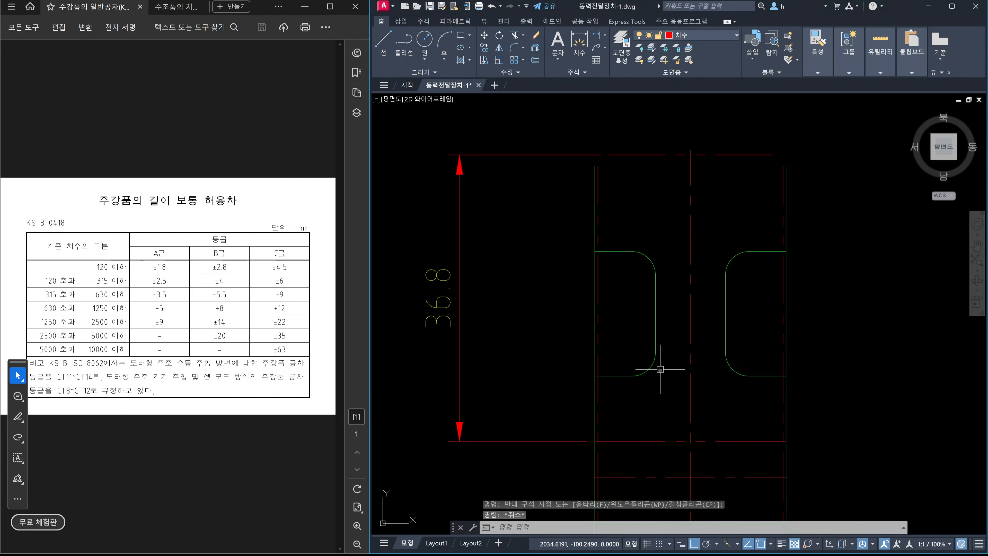
text(tr)
scroll(659, 385, up, 3)
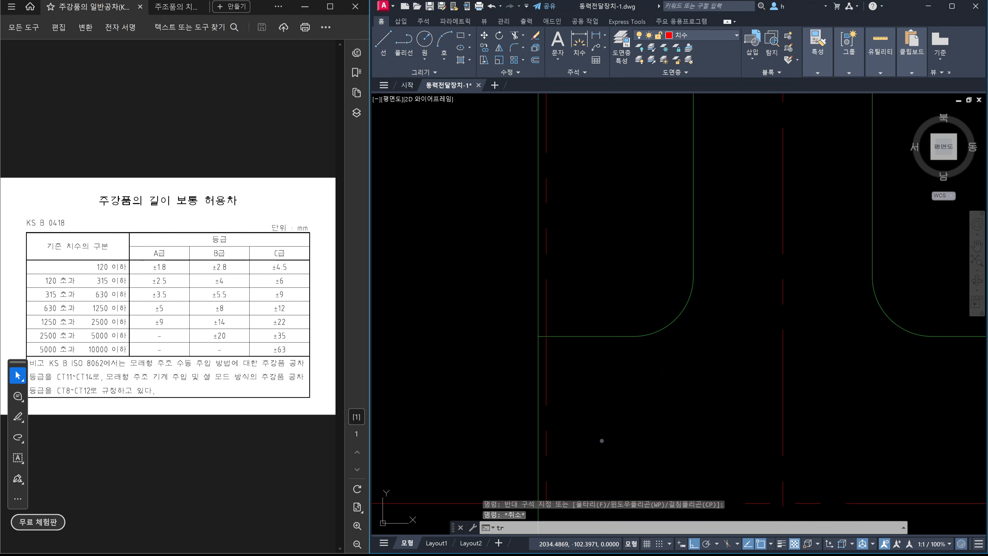
key(Return)
middle_drag(573, 446, 574, 367)
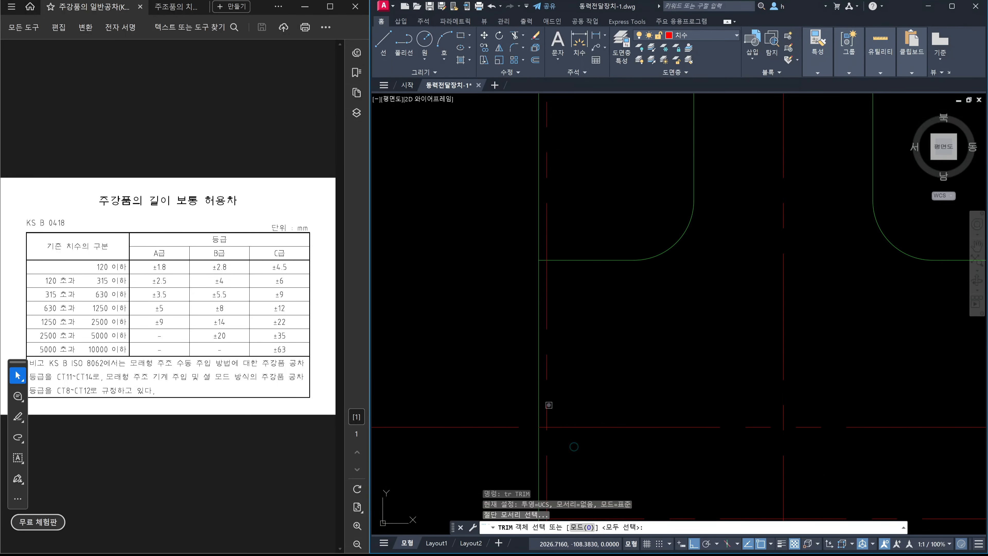
key(Return)
scroll(544, 424, up, 3)
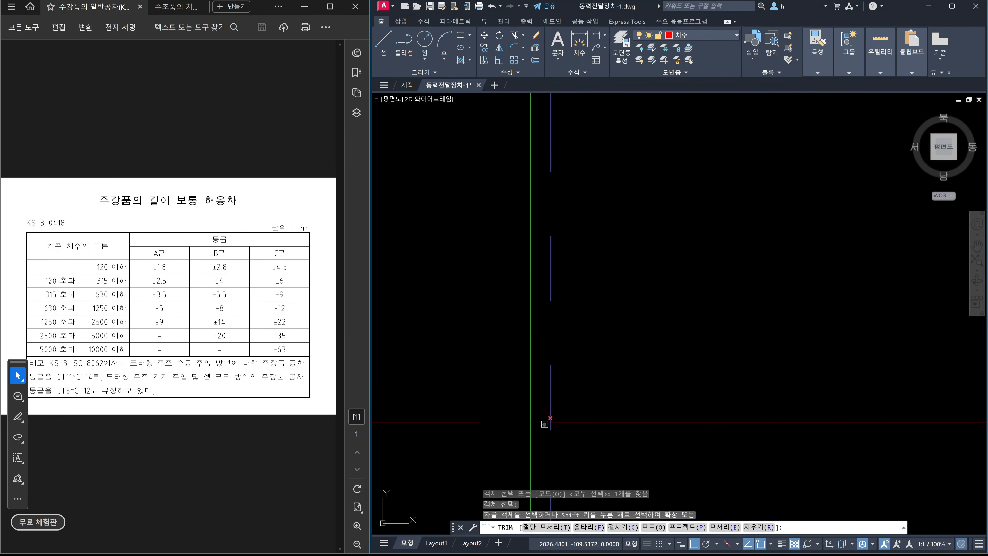
click(546, 421)
scroll(604, 413, down, 5)
key(Escape)
Trim the upper bore phantom line's right overhang back to the right vertical phantom line.
scroll(758, 418, up, 4)
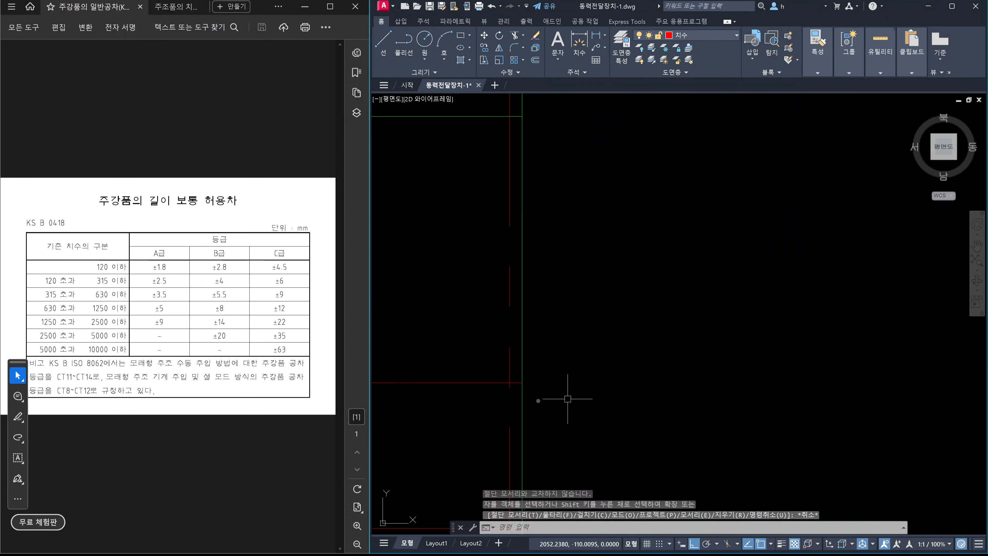
key(Return)
click(514, 382)
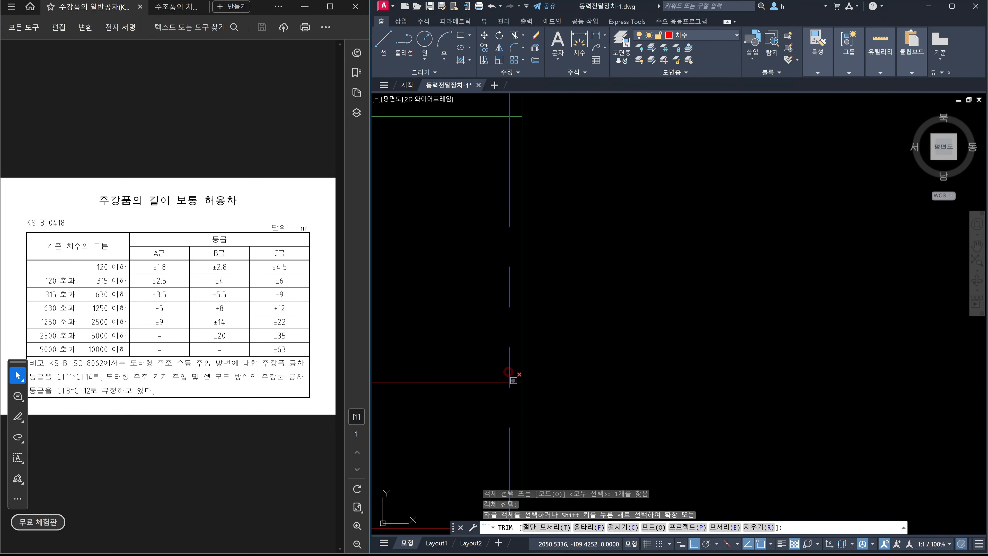
click(513, 380)
key(Escape)
scroll(535, 362, down, 2)
middle_drag(547, 230, 639, 325)
scroll(640, 325, down, 2)
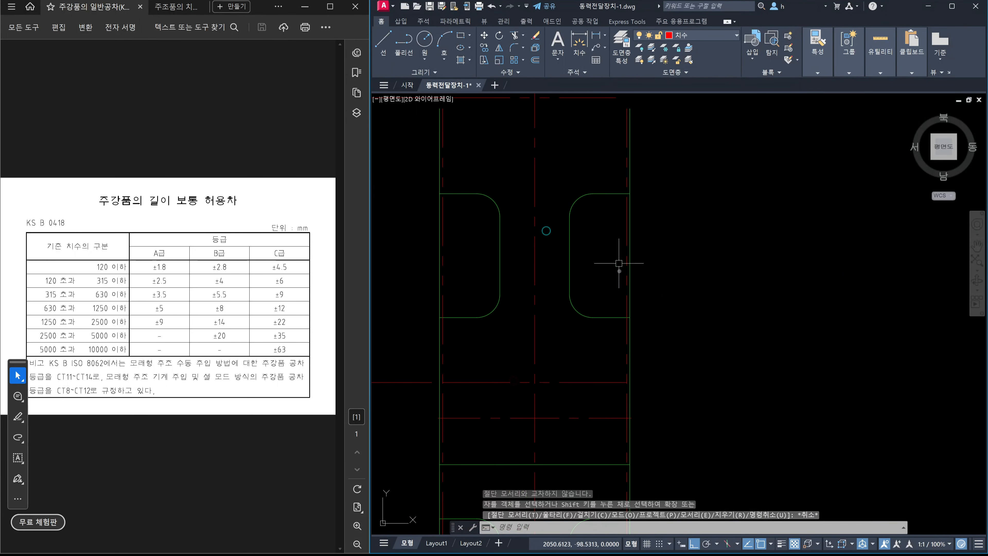
Join the upper edge phantom line to both vertical phantom lines with sharp corners, using Fillet in multiple mode.
middle_drag(614, 184, 640, 257)
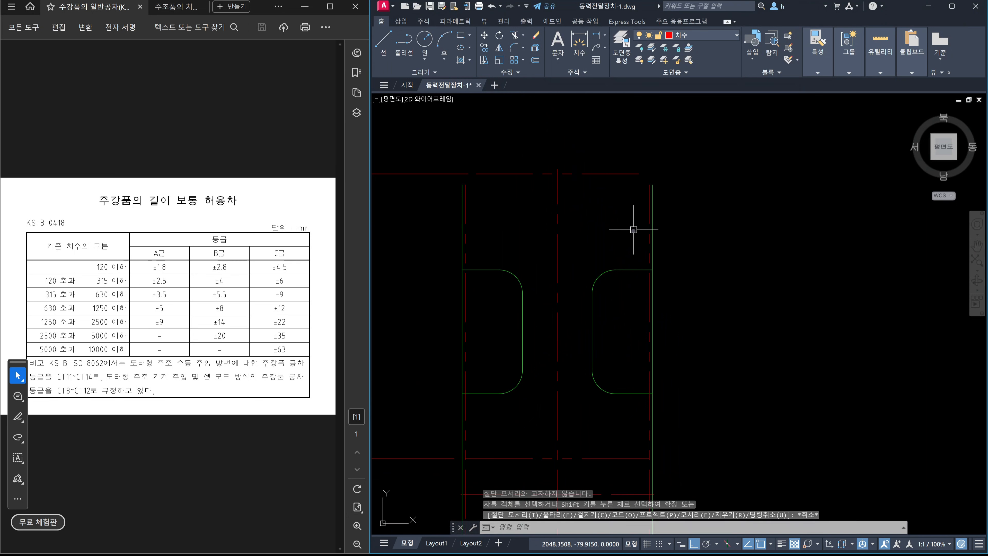
text(f)
key(Return)
text(m)
key(Return)
click(632, 174)
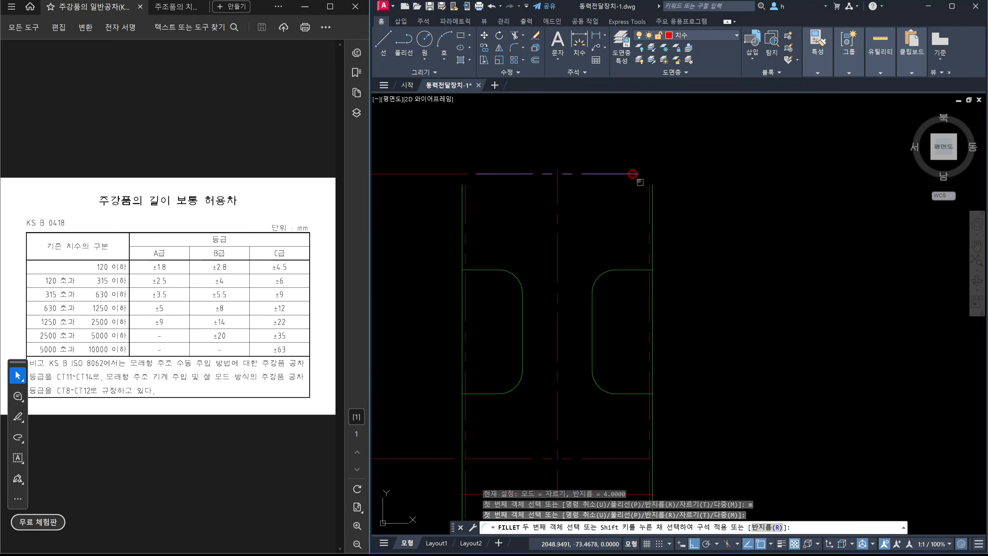
click(647, 191)
click(496, 173)
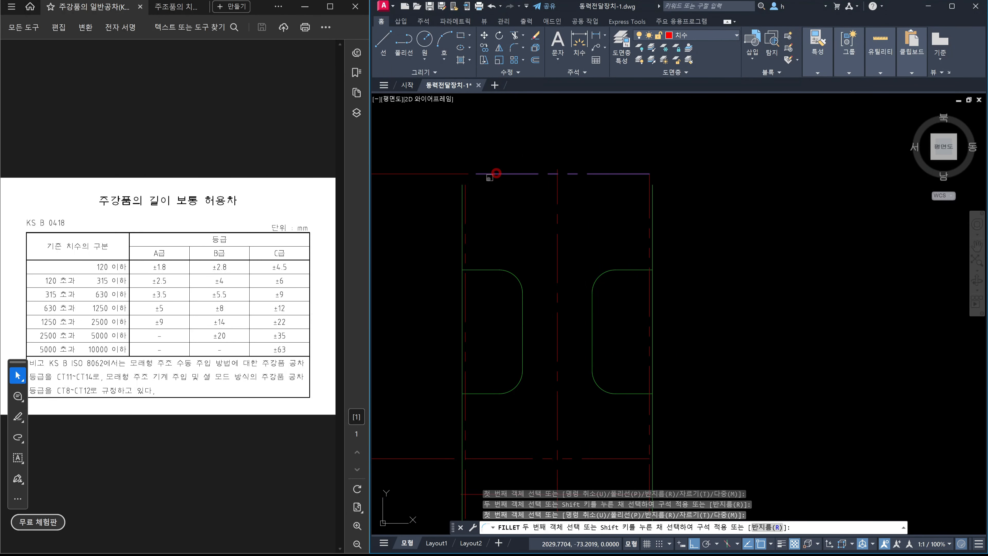
key(Escape)
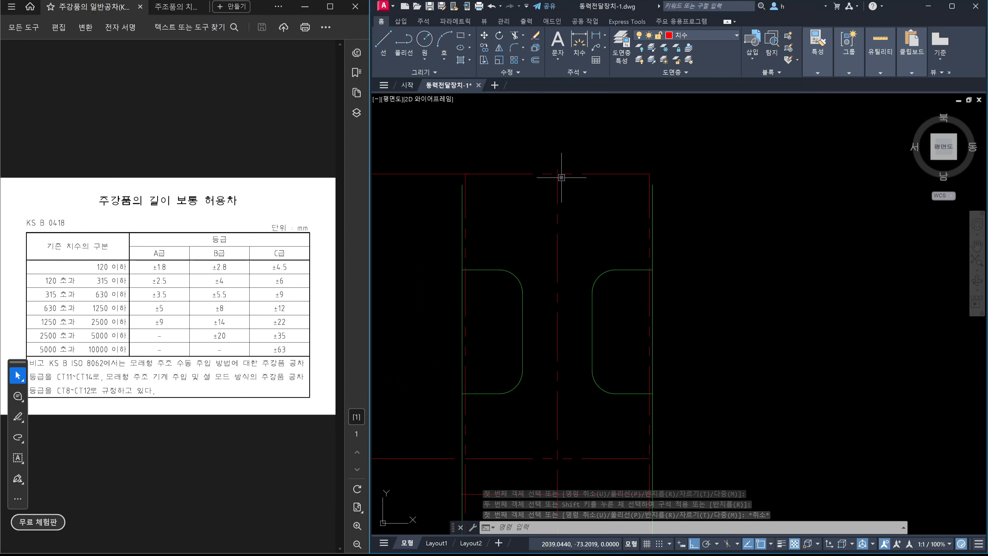
Switch the PDF viewer to the KS B 0250 required machining allowance table and return to the drawing.
scroll(582, 210, down, 2)
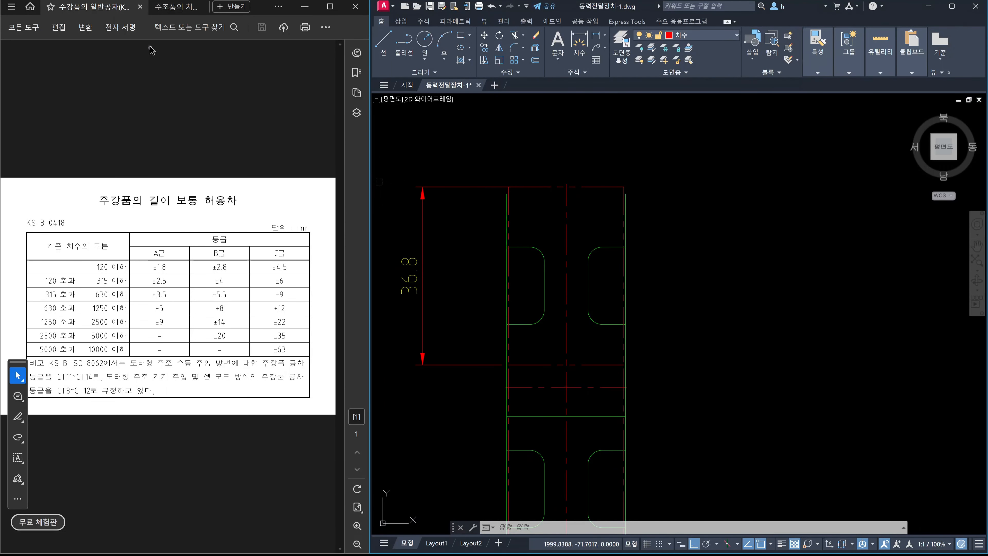
click(175, 7)
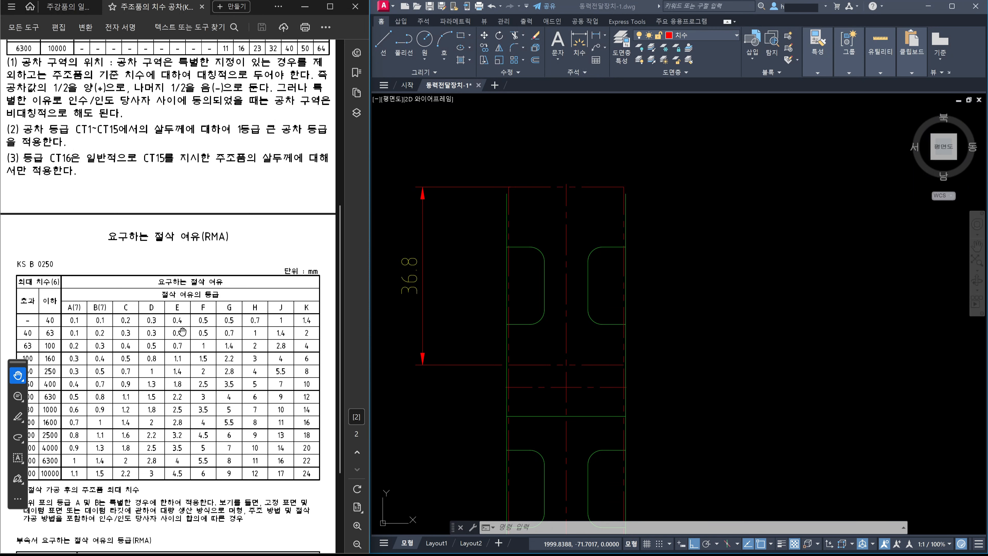
click(591, 211)
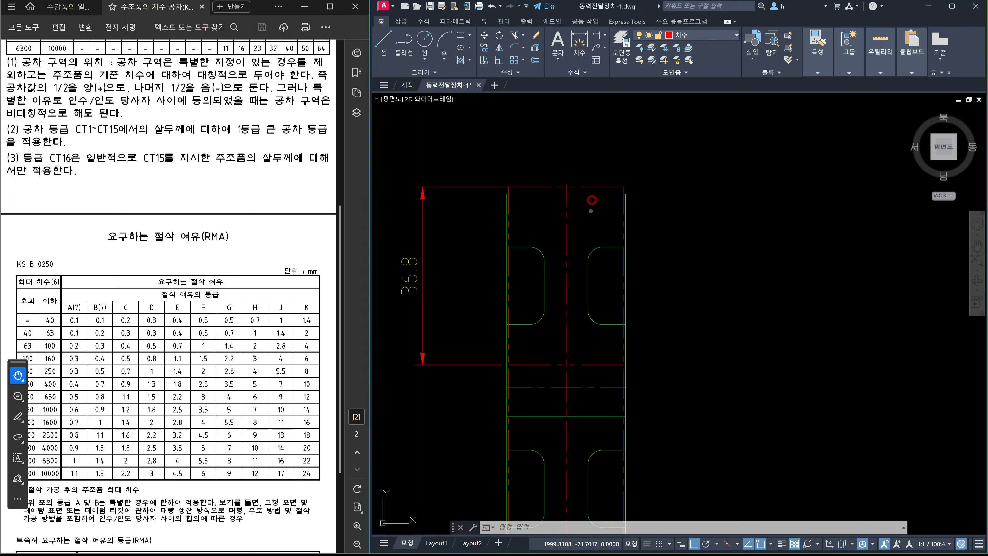
key(Escape)
Offset the upper edge phantom line 0.4 mm upward and the upper bore phantom line 0.4 mm downward.
text(o)
key(Return)
text(0.4)
key(Return)
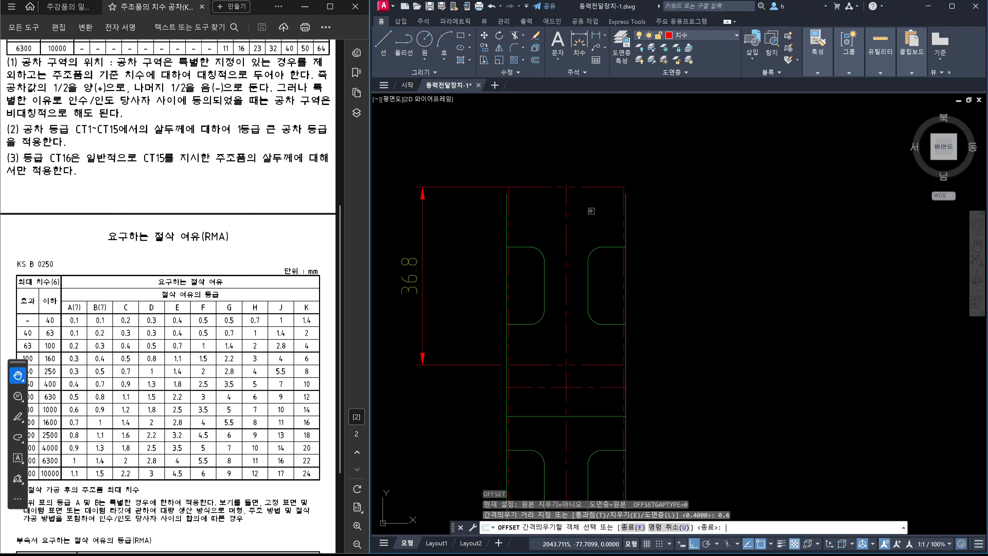
click(590, 183)
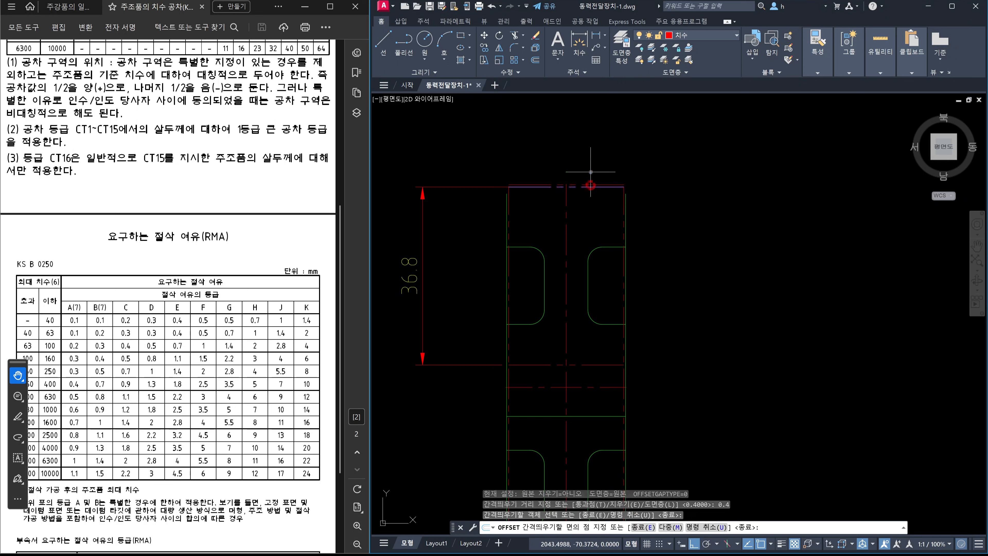
click(591, 164)
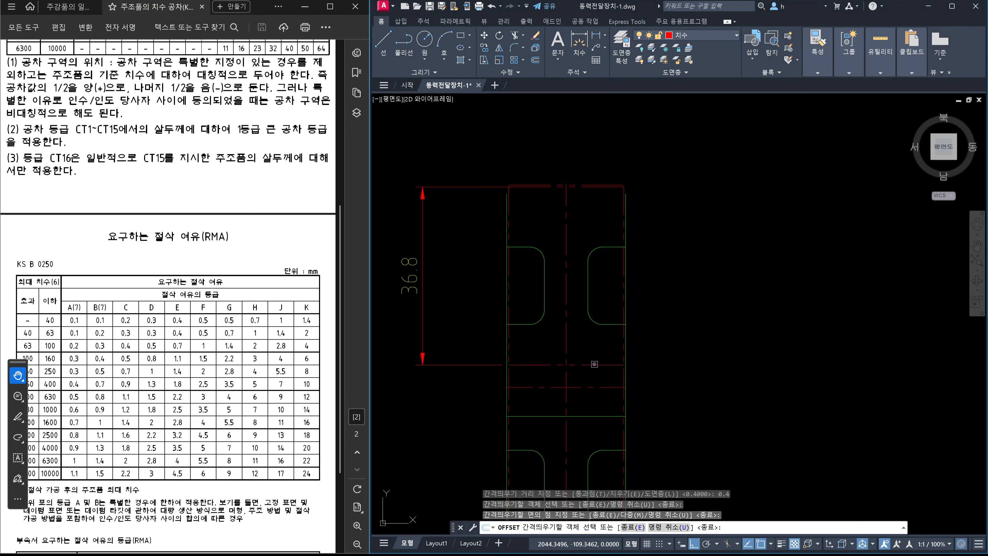
click(594, 364)
click(594, 403)
key(Escape)
Extend both ends of the offset bore line to the green side outlines.
scroll(529, 356, up, 6)
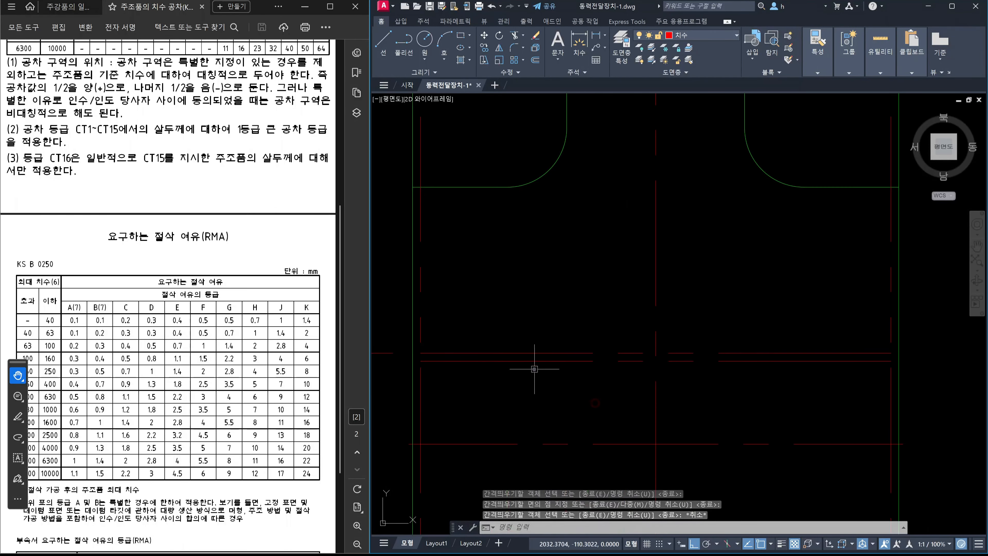
text(ex)
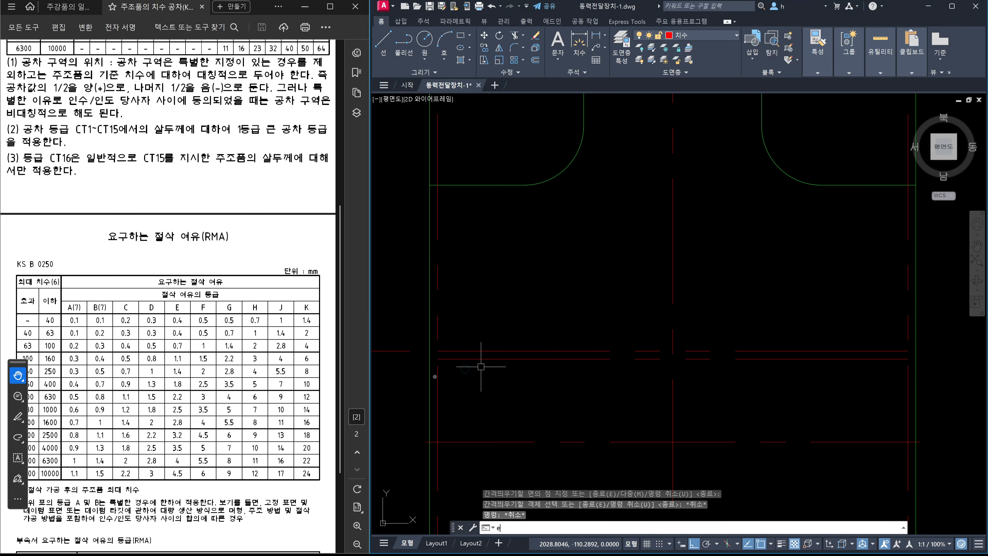
key(Return)
click(429, 374)
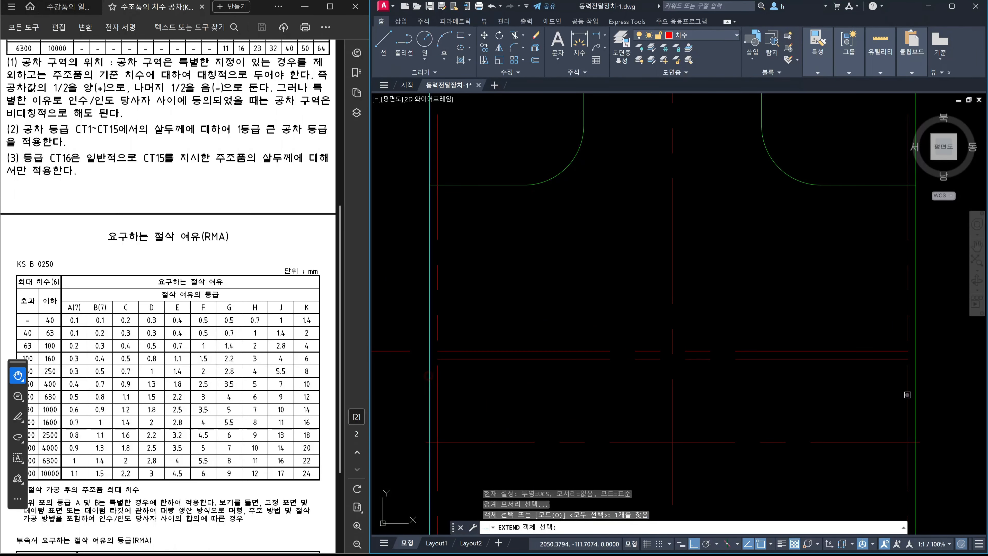
click(915, 397)
key(Return)
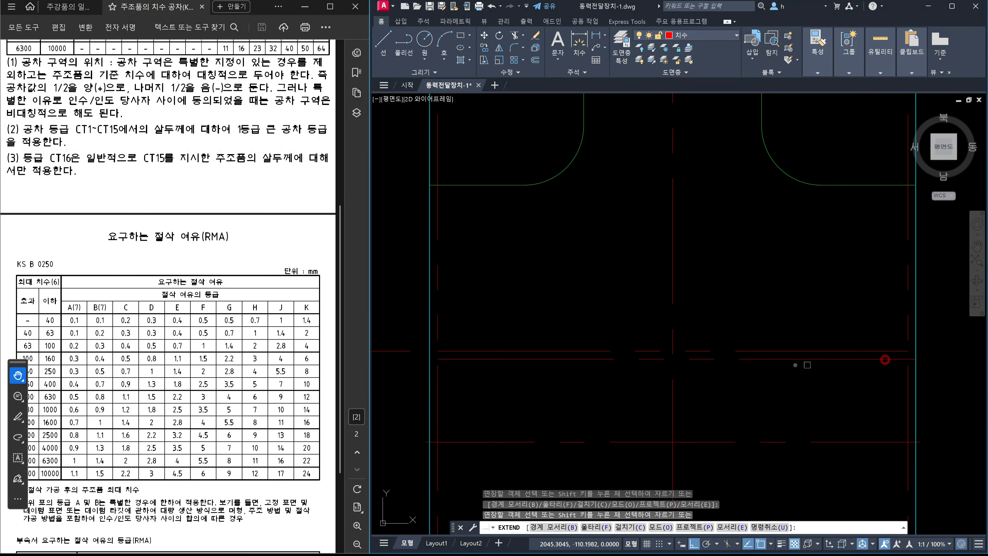
key(Escape)
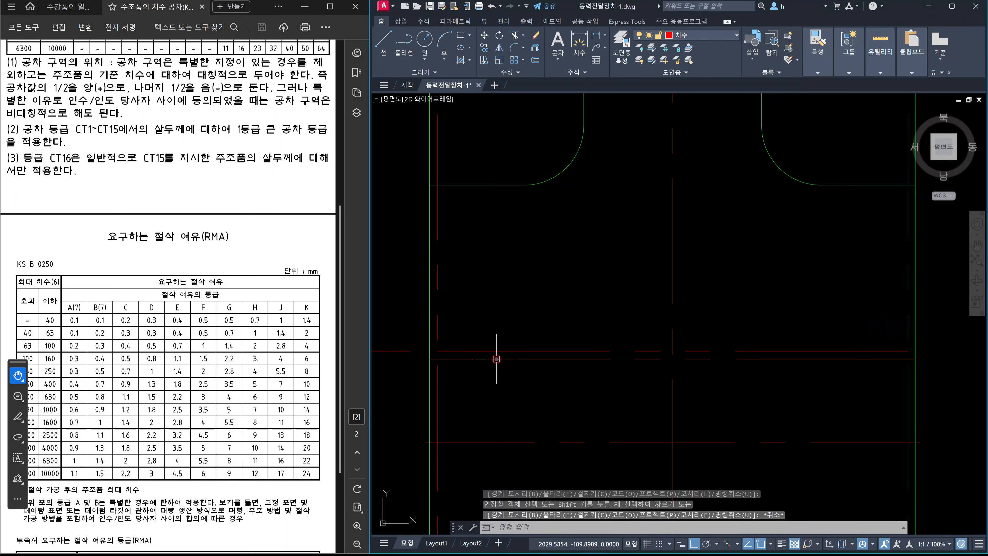
Match the offset bore line's properties to those of the green side outline.
text(ma)
key(Return)
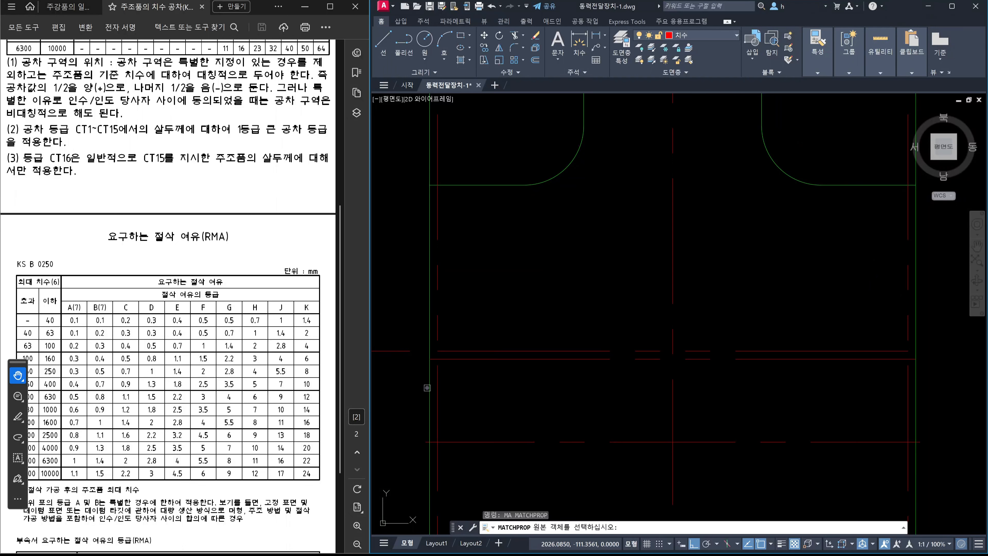
click(428, 388)
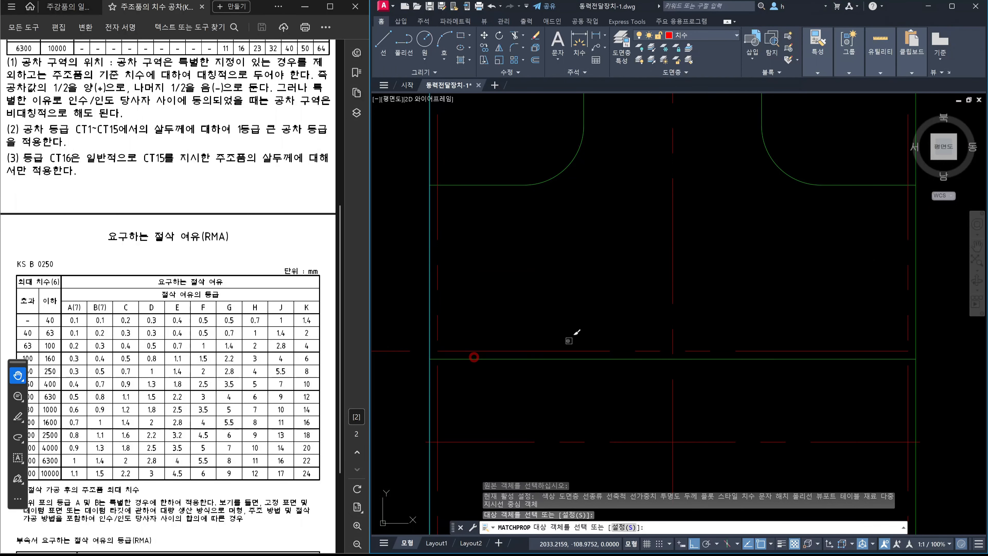
scroll(568, 341, down, 5)
key(Escape)
Join the offset upper edge line to both green side outlines with sharp corners, using Fillet in multiple mode.
middle_drag(601, 181, 593, 366)
scroll(541, 275, up, 5)
key(Escape)
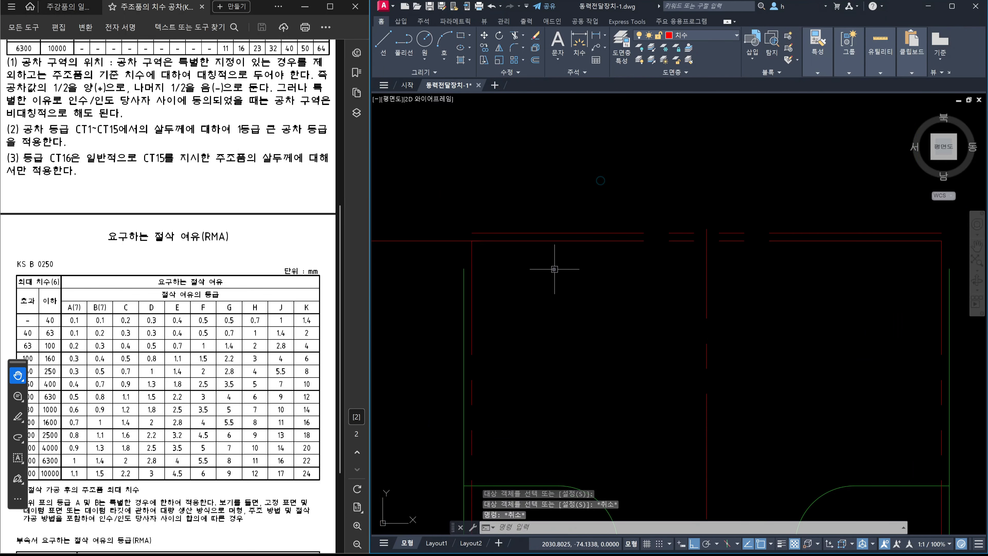
text(f)
key(Return)
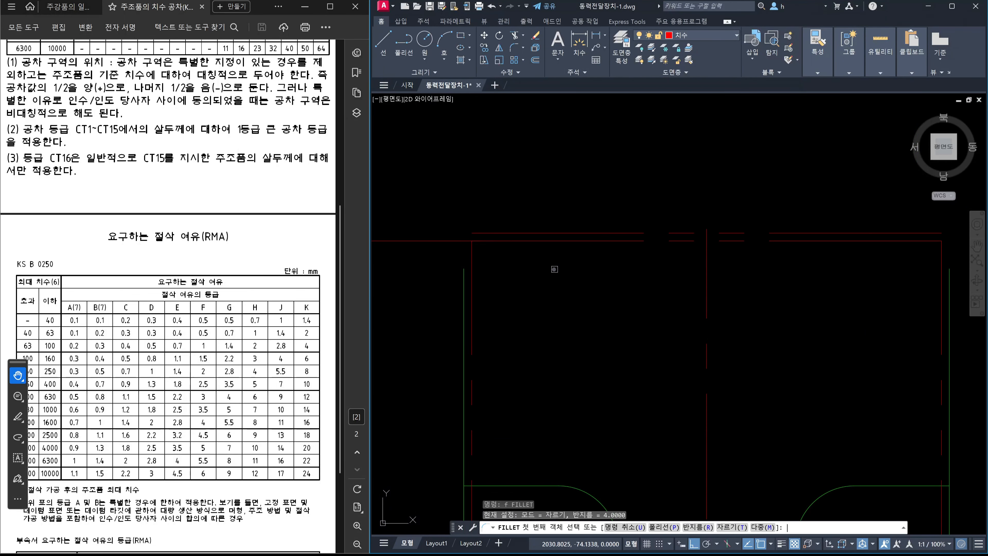
key(Return)
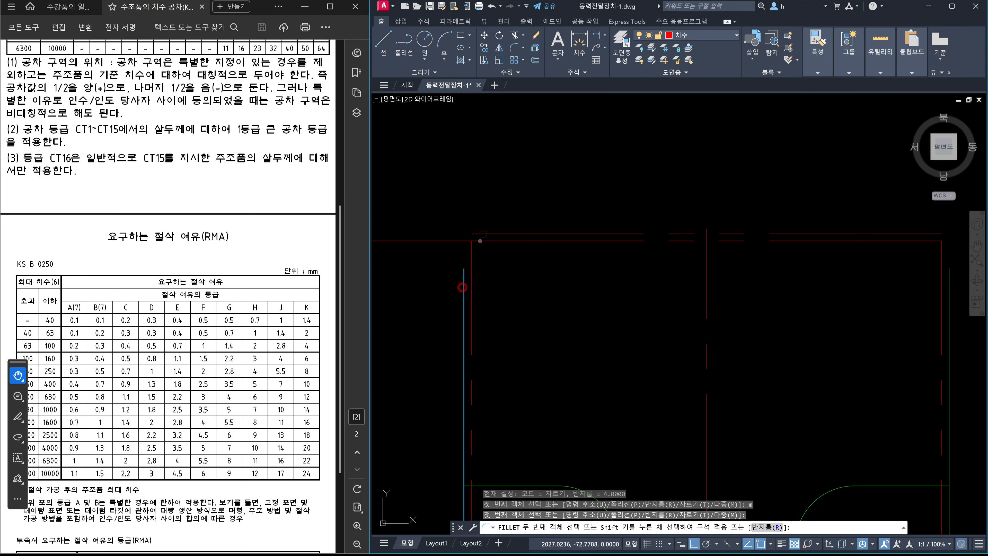
click(489, 231)
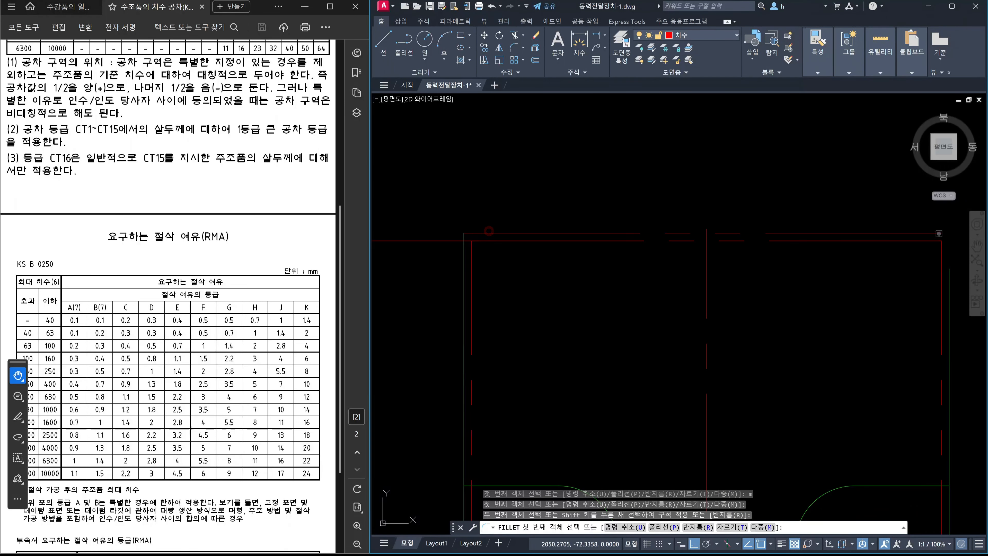
click(939, 233)
key(Escape)
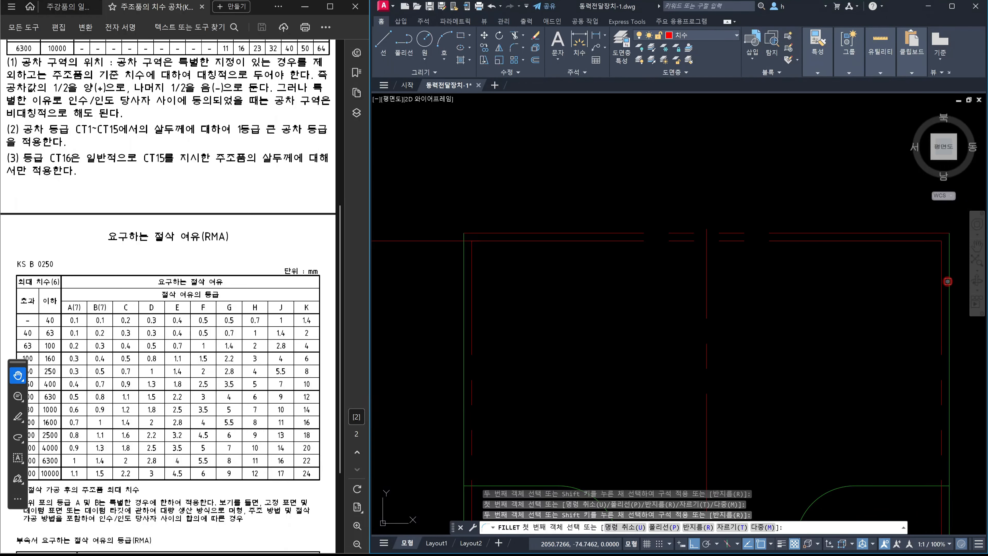
Match the offset upper edge line's properties to those of the green side outline.
text(ma)
key(Return)
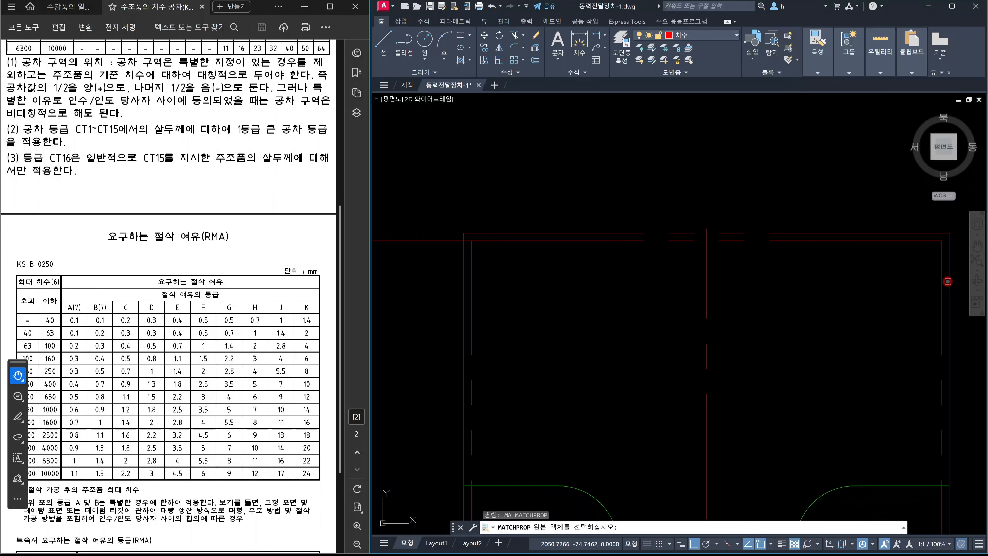
click(947, 281)
click(929, 233)
key(Escape)
Delete the 36.8 dimension beside the raw casting section.
scroll(928, 233, down, 8)
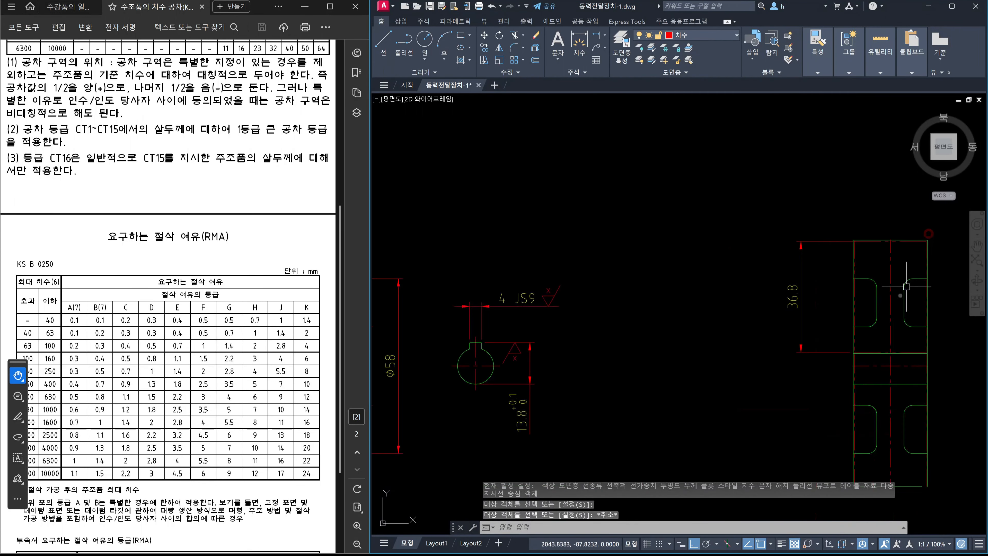
middle_drag(892, 304, 832, 252)
scroll(798, 277, up, 2)
click(739, 345)
click(665, 269)
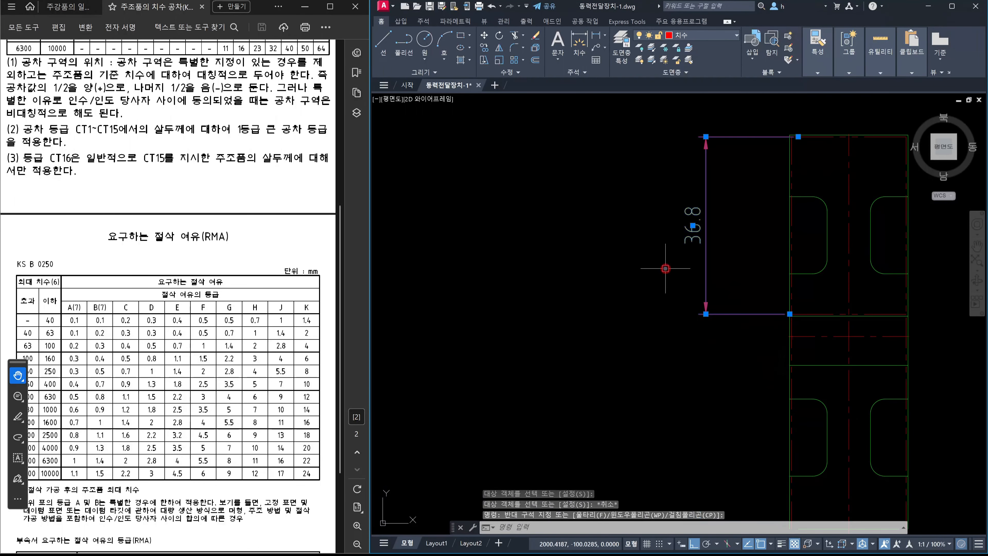
key(Delete)
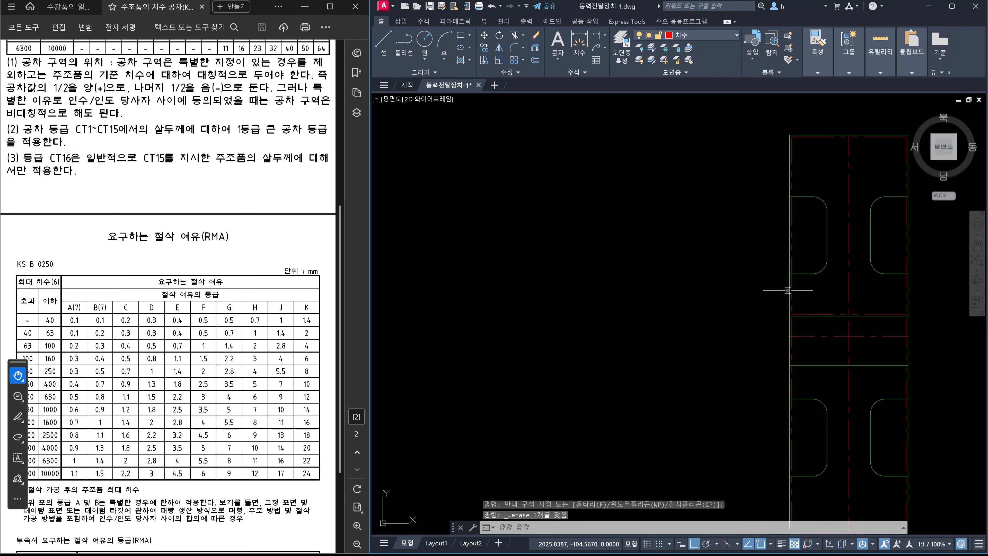
Erase the lower bore line, pocket outlines and bottom edge lines below the section's horizontal centerline.
scroll(681, 249, down, 2)
click(715, 239)
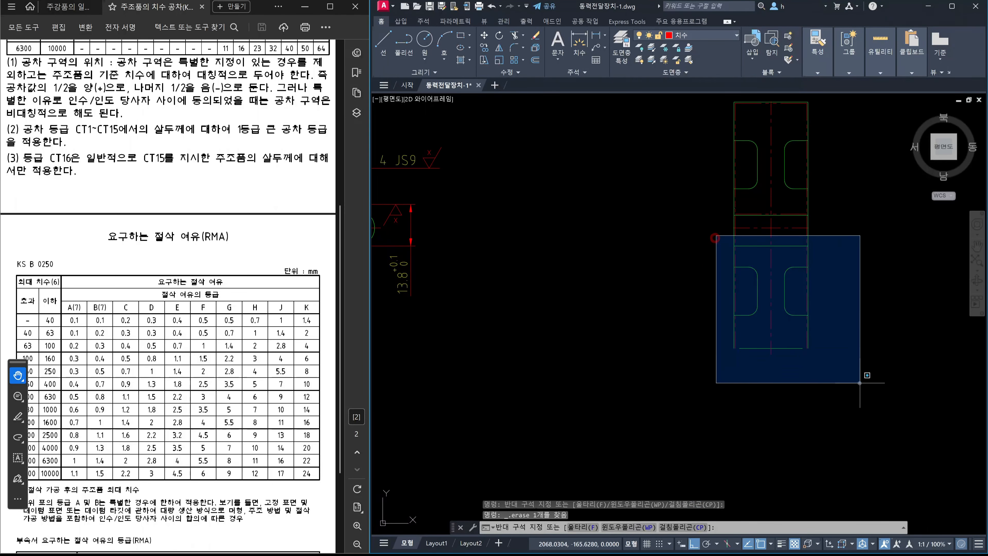
click(859, 382)
key(Delete)
scroll(735, 244, up, 2)
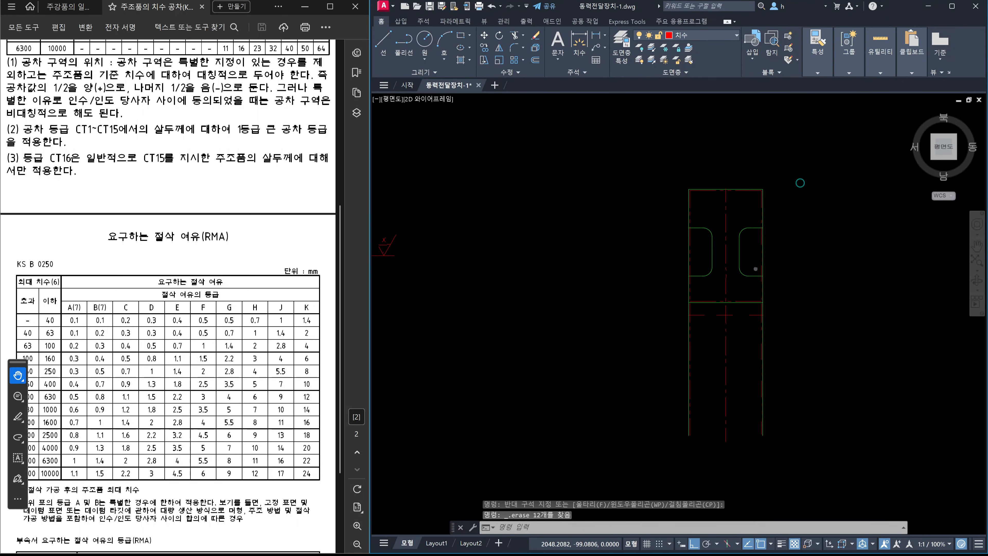
key(Escape)
key(Escape)
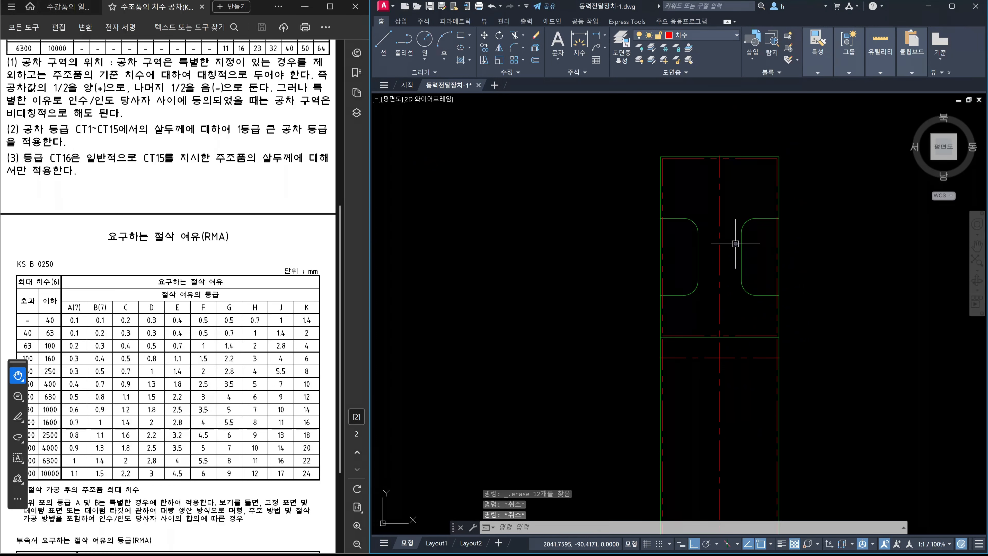
Mirror the upper edge lines, both pockets and the upper bore lines about the horizontal centerline, keeping the originals.
text(mi)
key(Return)
click(629, 144)
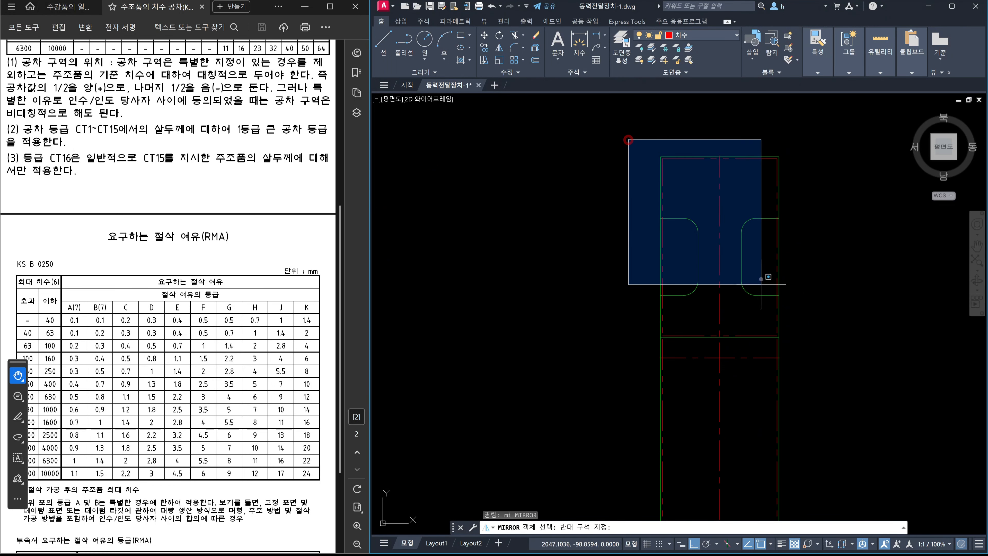
click(837, 348)
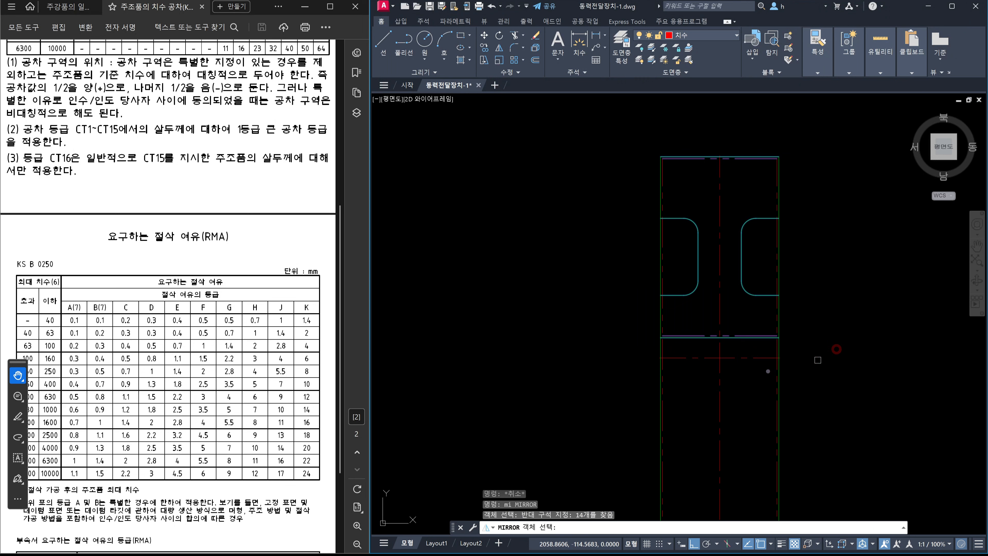
key(Return)
scroll(753, 355, up, 5)
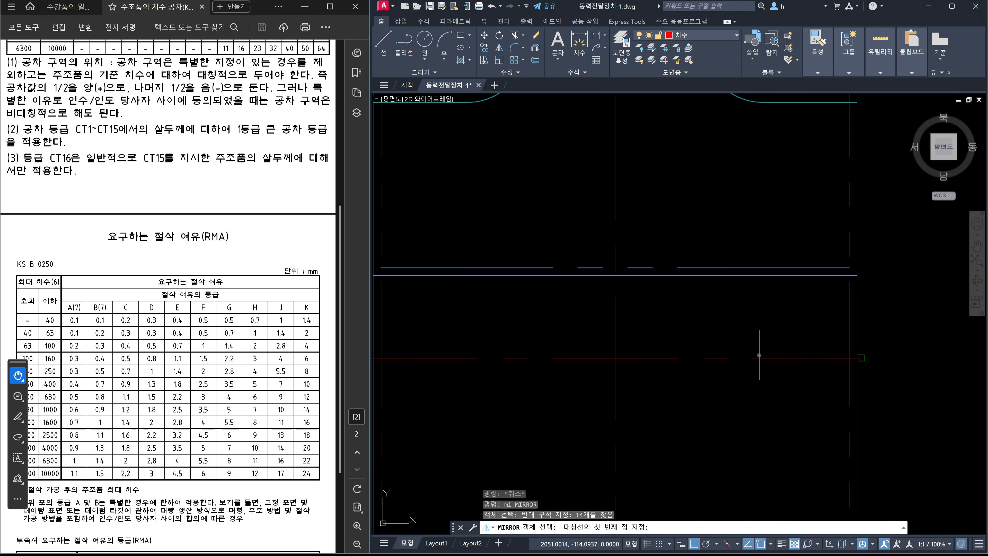
click(759, 355)
scroll(949, 363, down, 5)
middle_drag(949, 363, 787, 342)
click(837, 342)
key(Return)
Join the lower phantom line to both side phantom lines with sharp corners, using Fillet.
scroll(782, 353, up, 6)
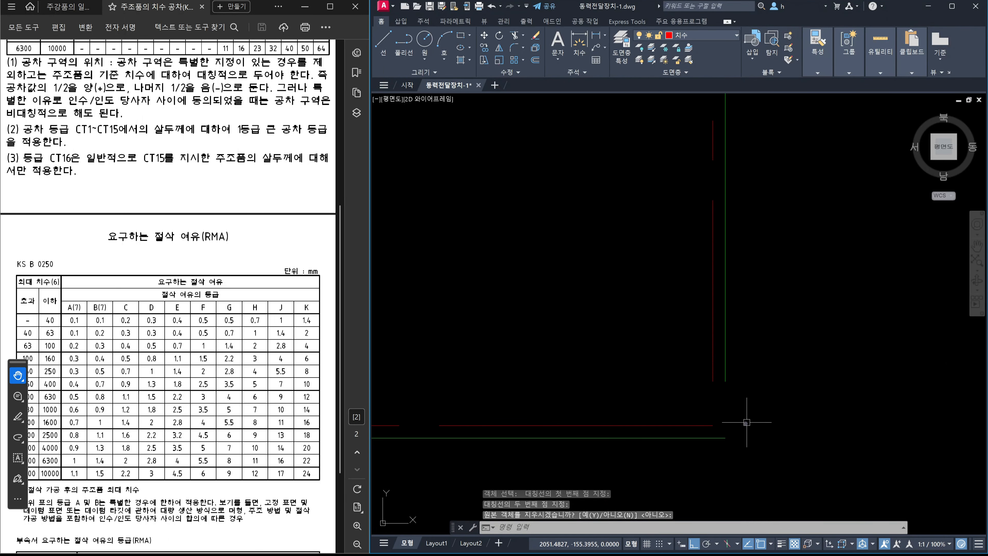
text(f)
key(Return)
click(712, 369)
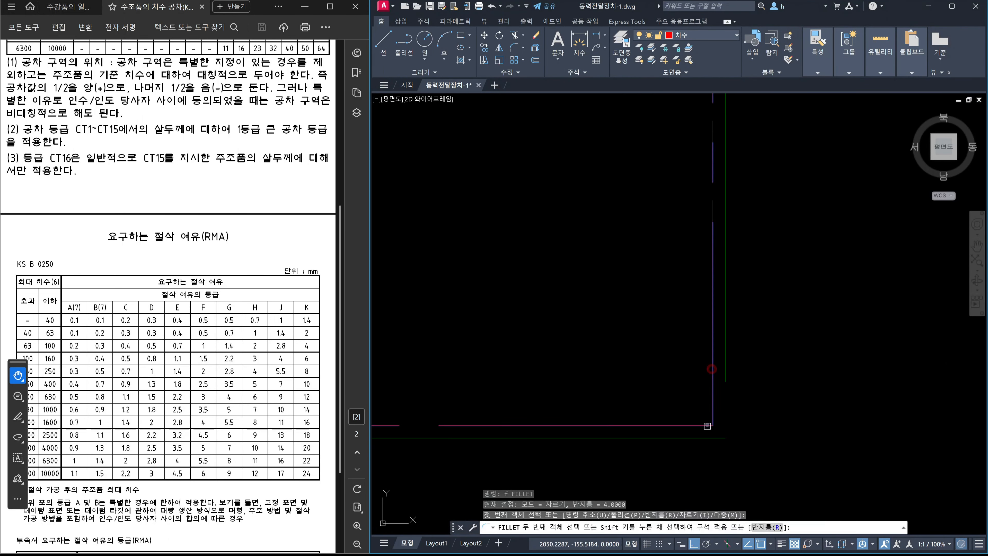
scroll(707, 422, down, 4)
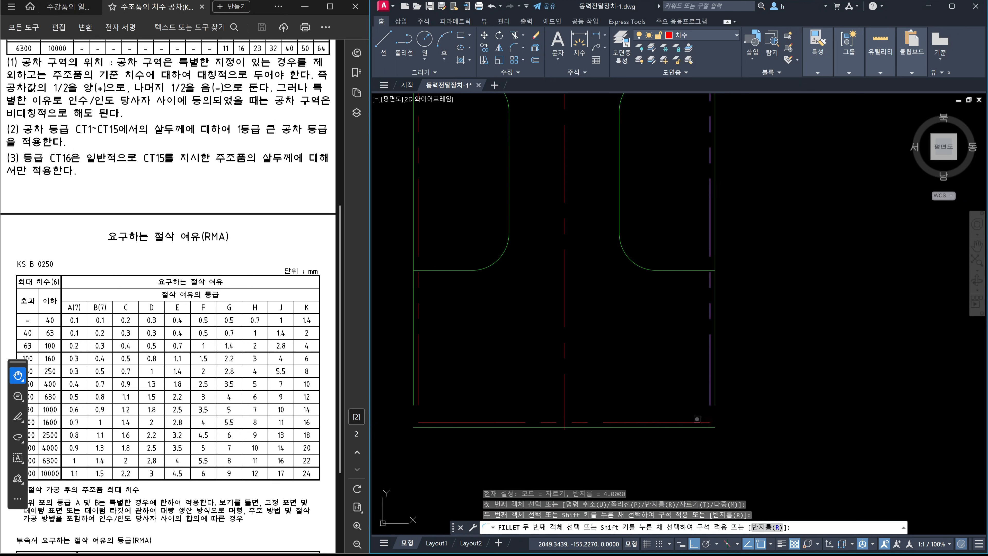
click(696, 419)
key(Return)
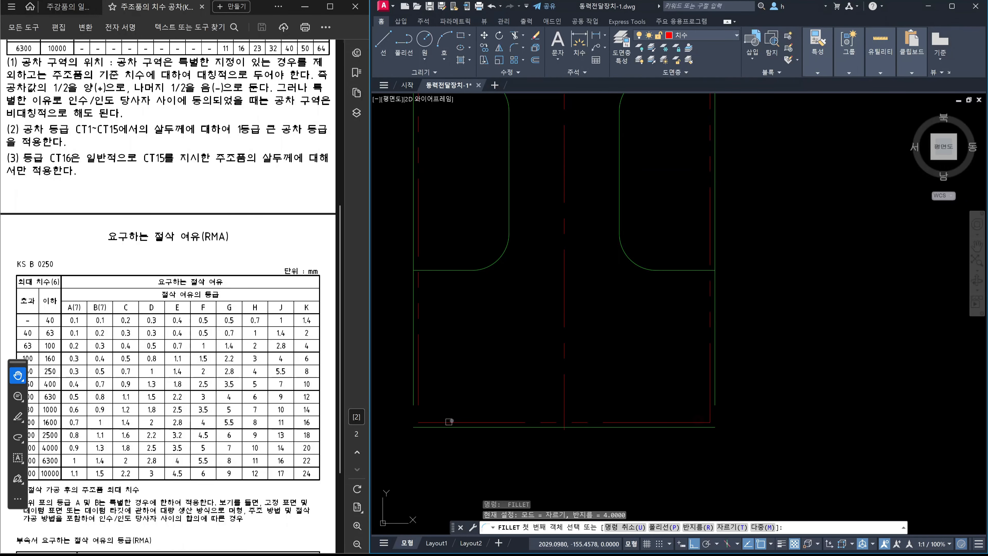
click(447, 421)
key(Escape)
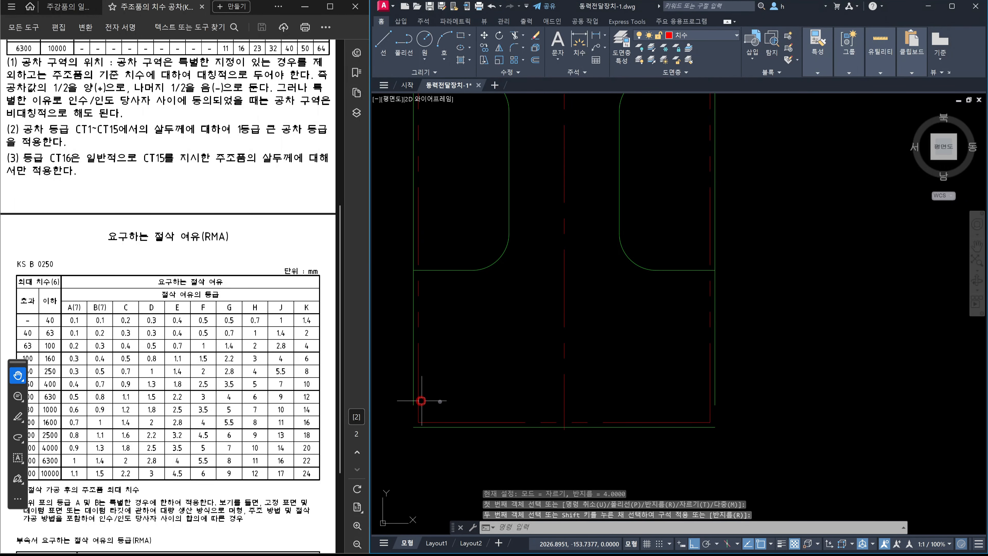
Join the green bottom outline to both green side outlines with sharp corners, using Fillet in multiple mode.
key(Return)
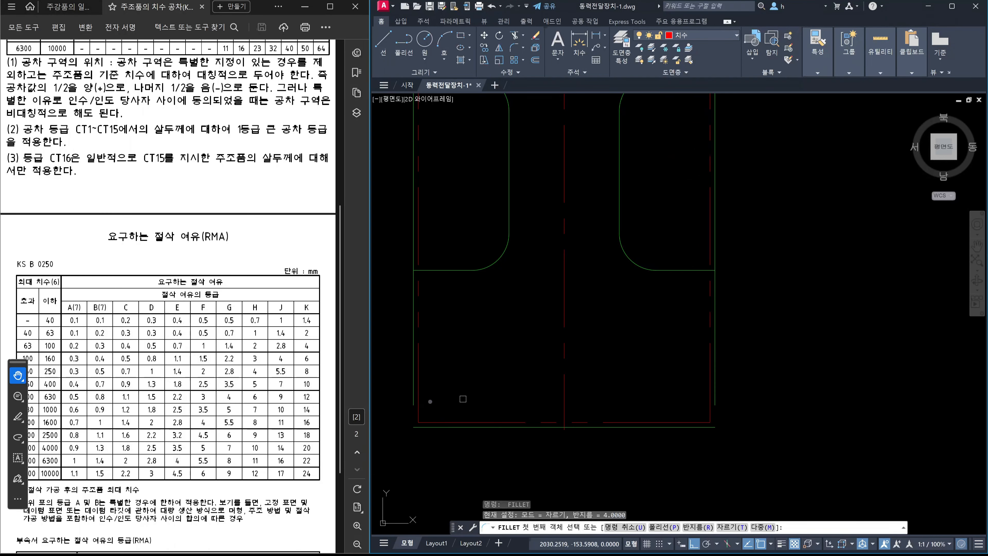
text(m)
key(Return)
click(415, 399)
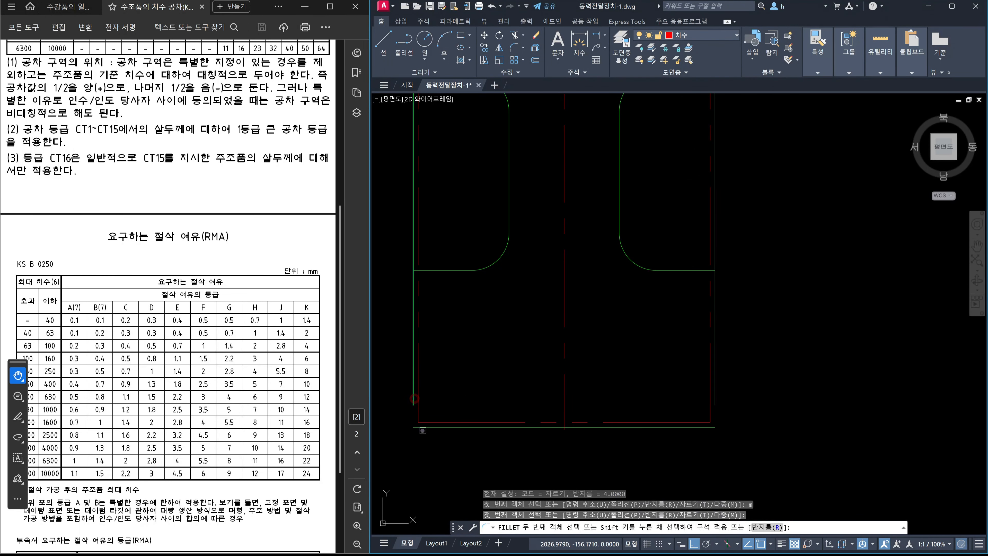
click(425, 428)
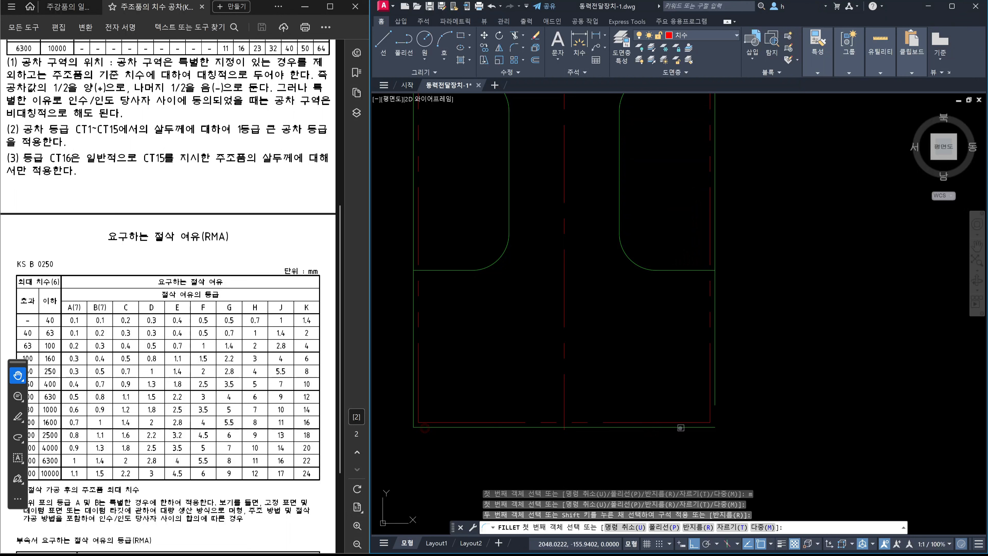
key(Escape)
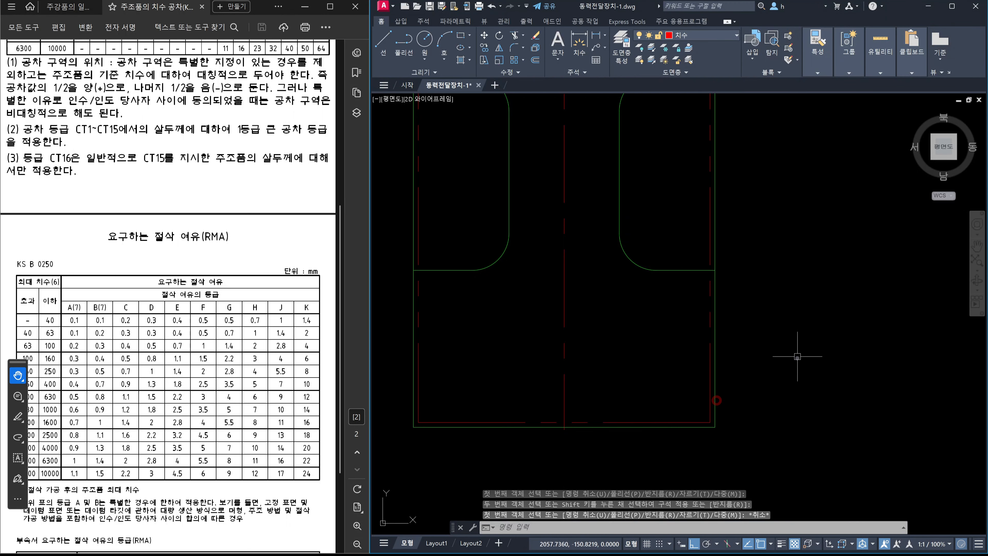
Examine the mirrored raw casting section, checking its outlines, bore and pockets against the original gear view.
scroll(789, 333, down, 6)
middle_drag(788, 303, 743, 353)
scroll(716, 305, up, 4)
middle_drag(745, 295, 724, 343)
scroll(645, 289, down, 4)
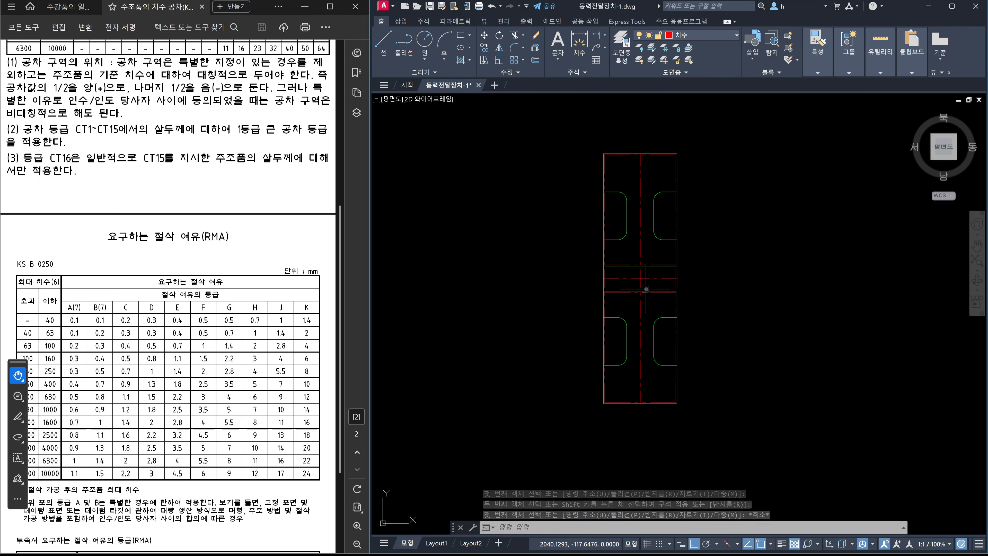
middle_drag(652, 292, 635, 322)
scroll(636, 322, up, 2)
scroll(637, 321, down, 2)
scroll(639, 321, up, 2)
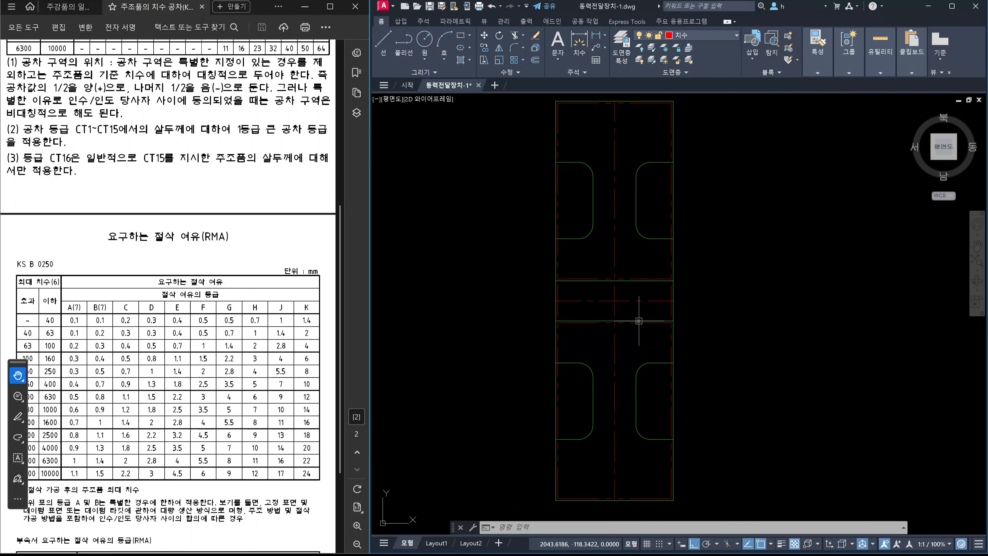
scroll(638, 321, down, 4)
middle_drag(639, 321, 706, 320)
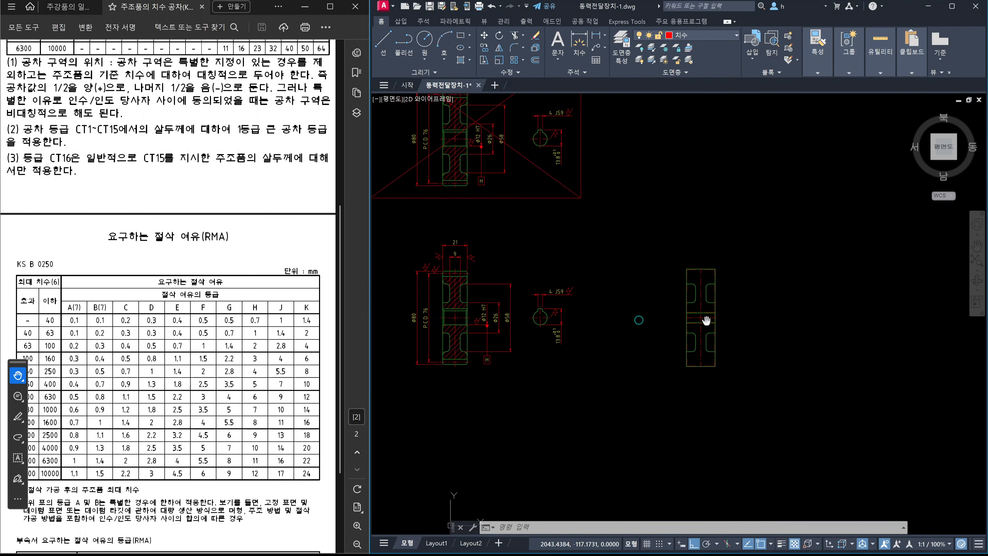
scroll(667, 335, up, 4)
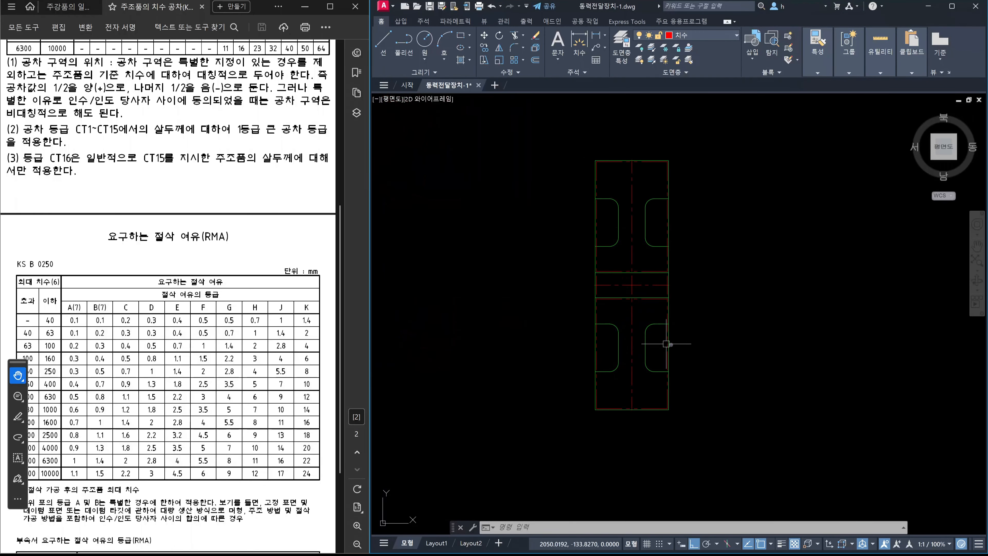
scroll(665, 345, up, 2)
scroll(682, 353, down, 4)
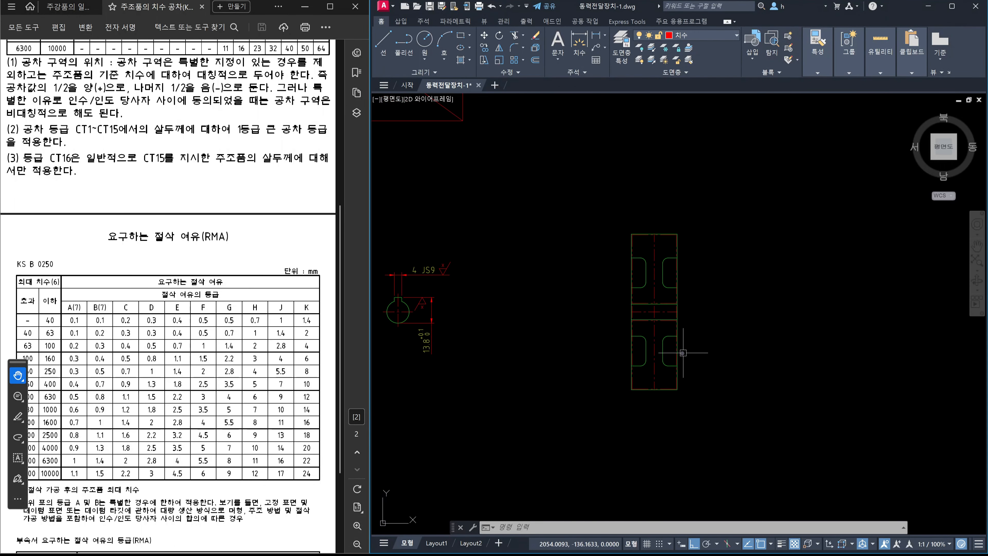
Add a vertical linear dimension between the green bore lines, placed just outside the section's right side.
text(dli)
key(Return)
scroll(667, 375, up, 2)
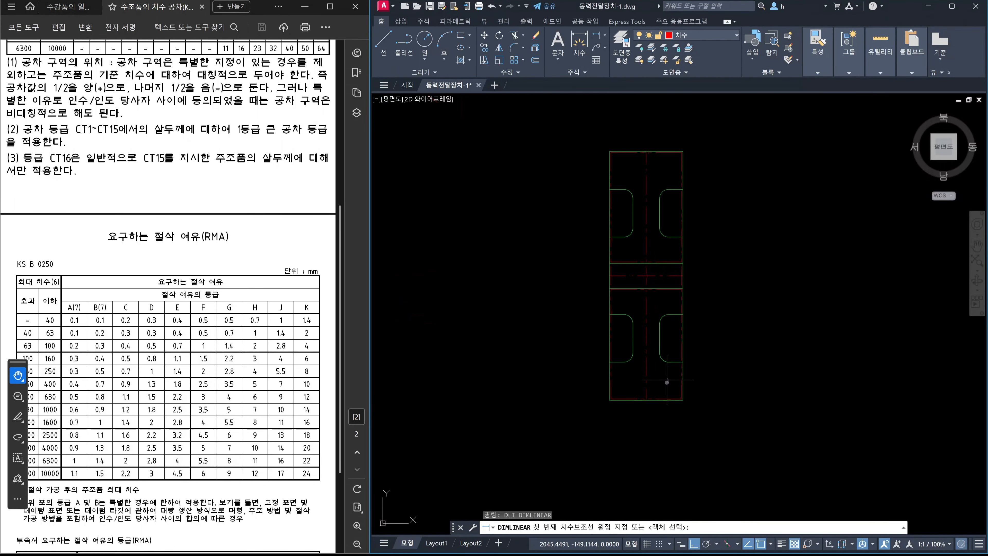
scroll(667, 382, up, 2)
scroll(690, 261, up, 2)
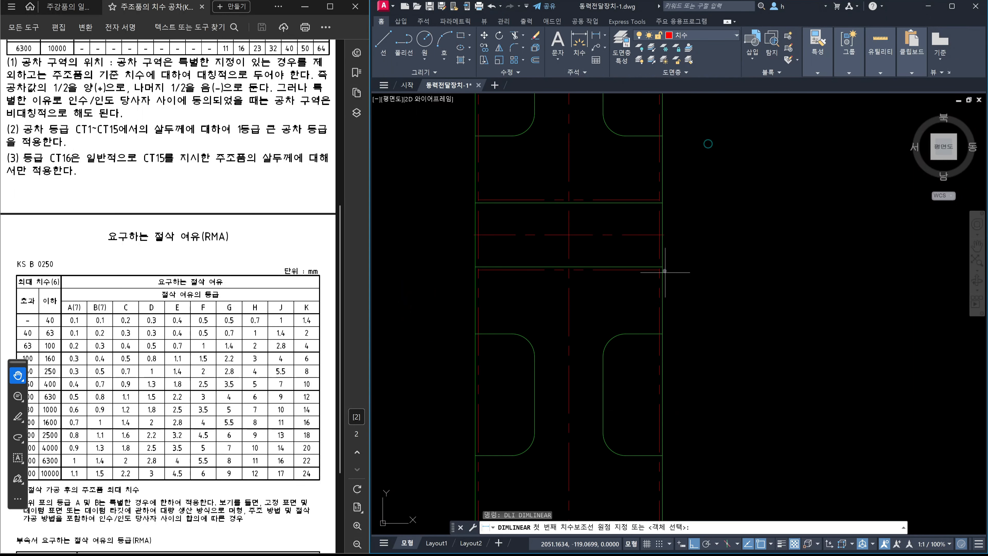
click(663, 268)
click(663, 203)
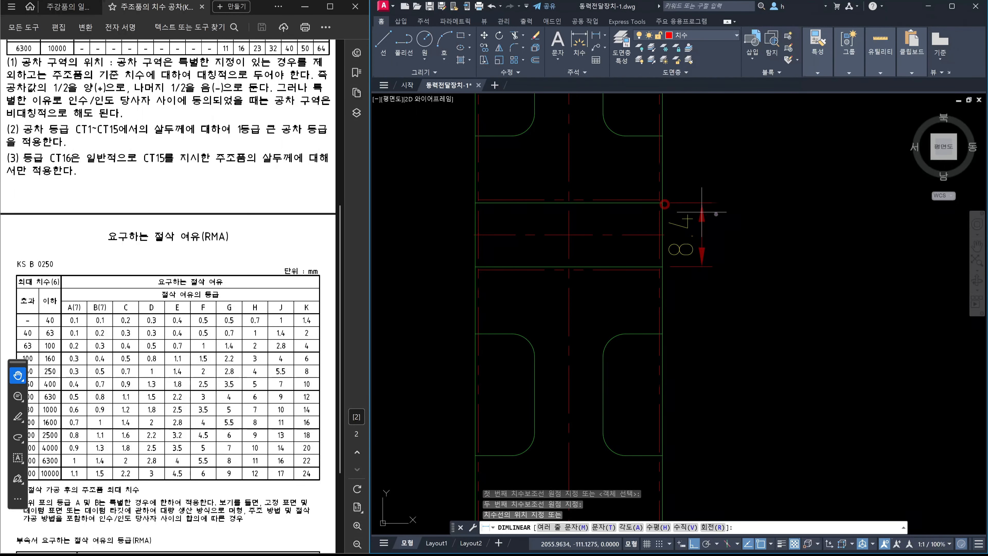
click(731, 233)
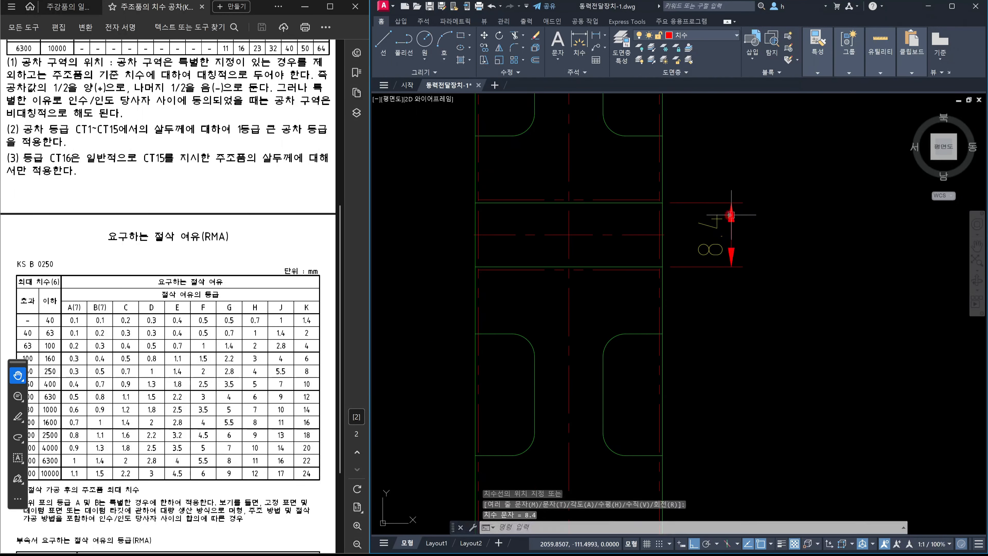
click(716, 230)
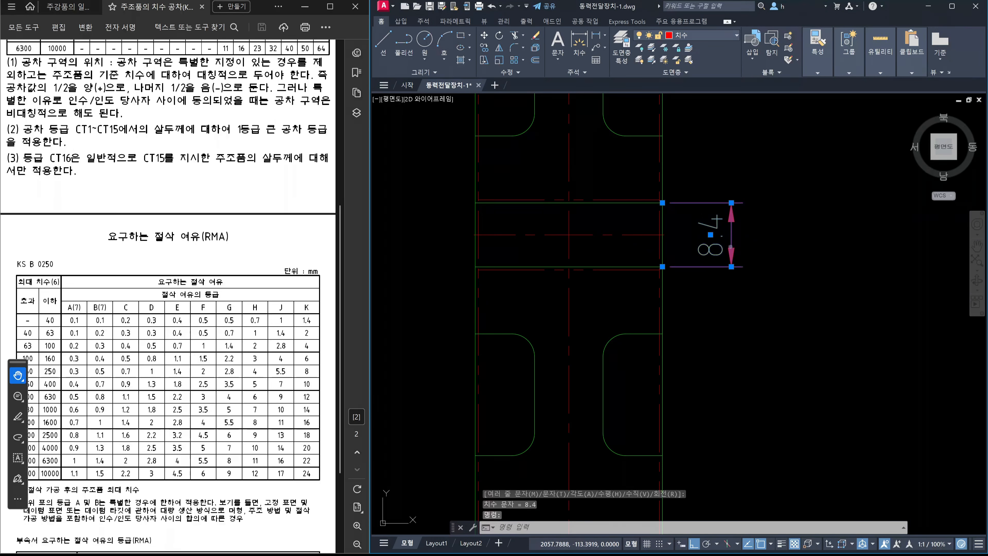
click(779, 306)
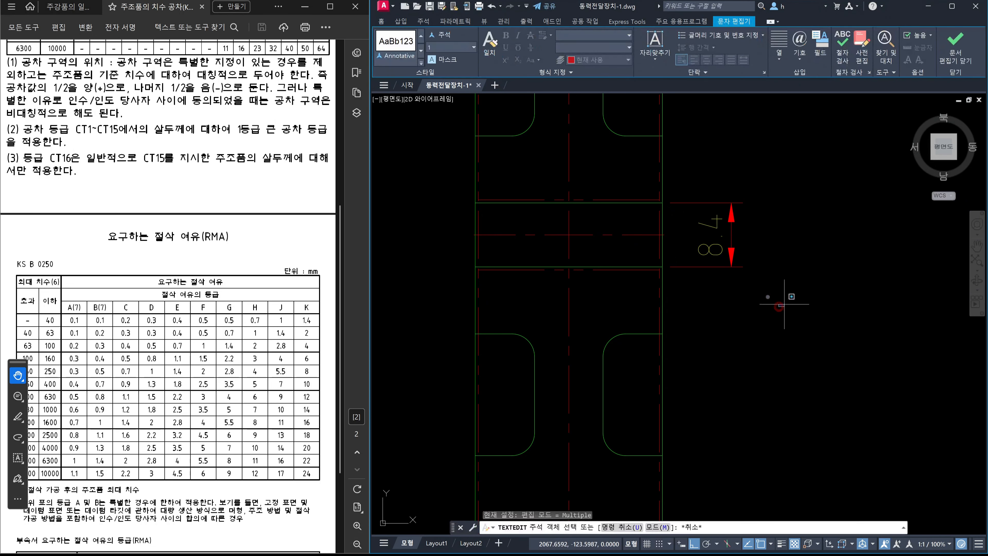
key(Escape)
click(779, 307)
key(Escape)
key(Escape)
Match the new bore dimension's properties to those of the Ø26 dimension on the original gear section.
scroll(774, 280, down, 5)
scroll(708, 321, up, 5)
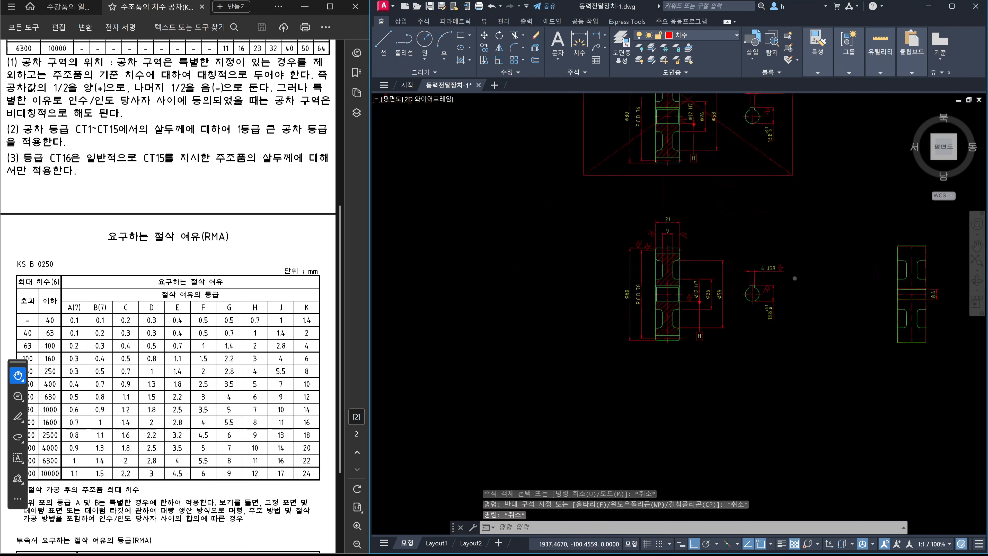
text(ma)
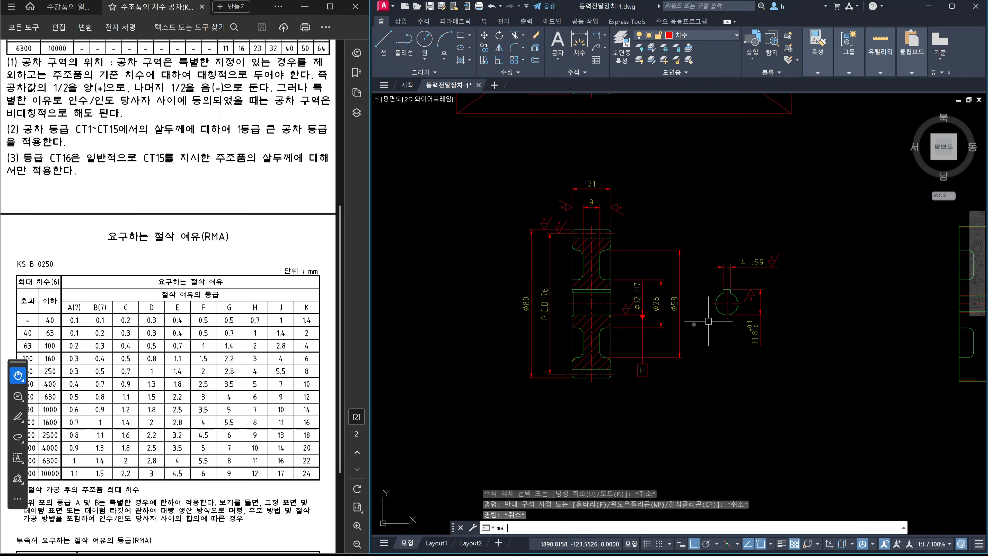
key(Return)
click(659, 307)
scroll(665, 316, down, 4)
scroll(829, 306, up, 4)
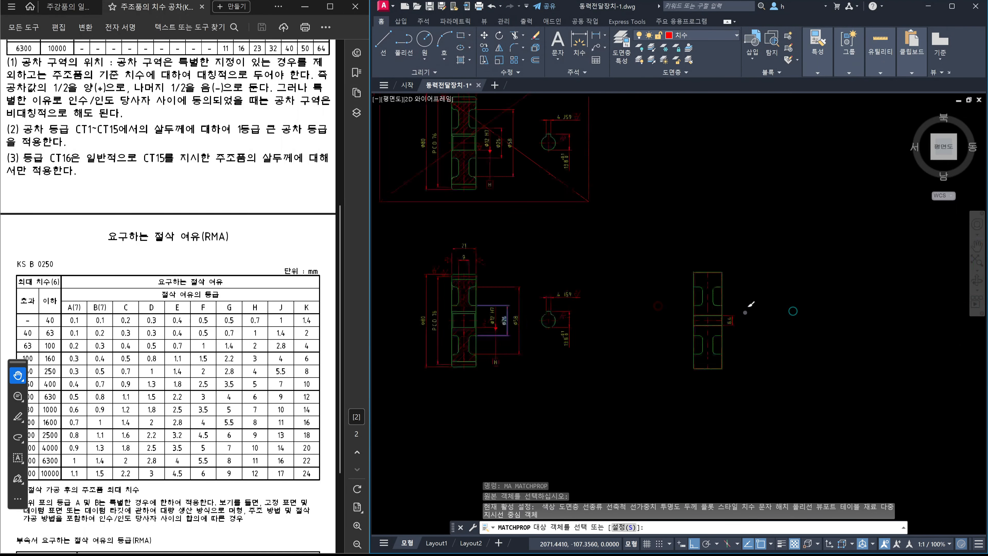
key(Escape)
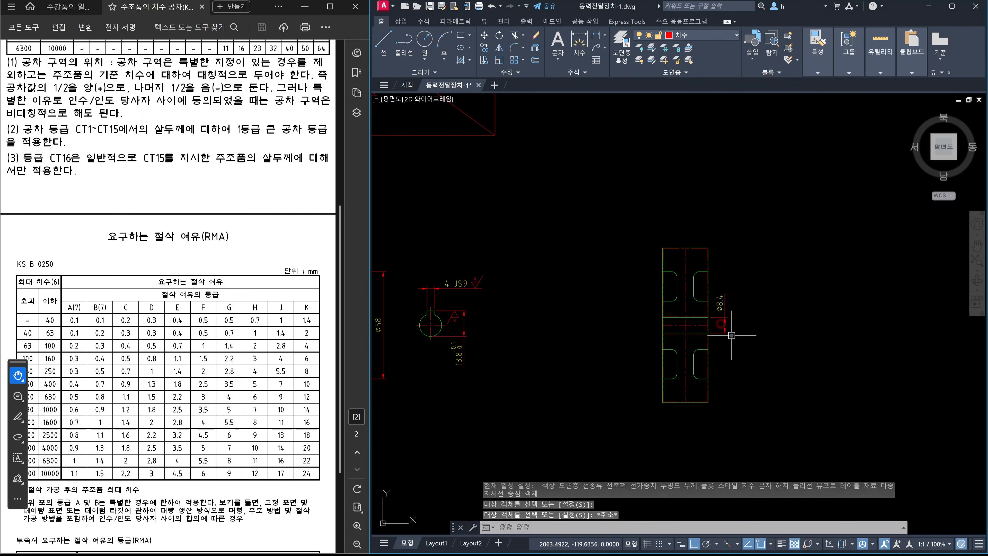
Add a vertical linear dimension between the pockets' inner edges on the section's right side, in line with the bore dimension.
scroll(735, 332, up, 6)
text(dli)
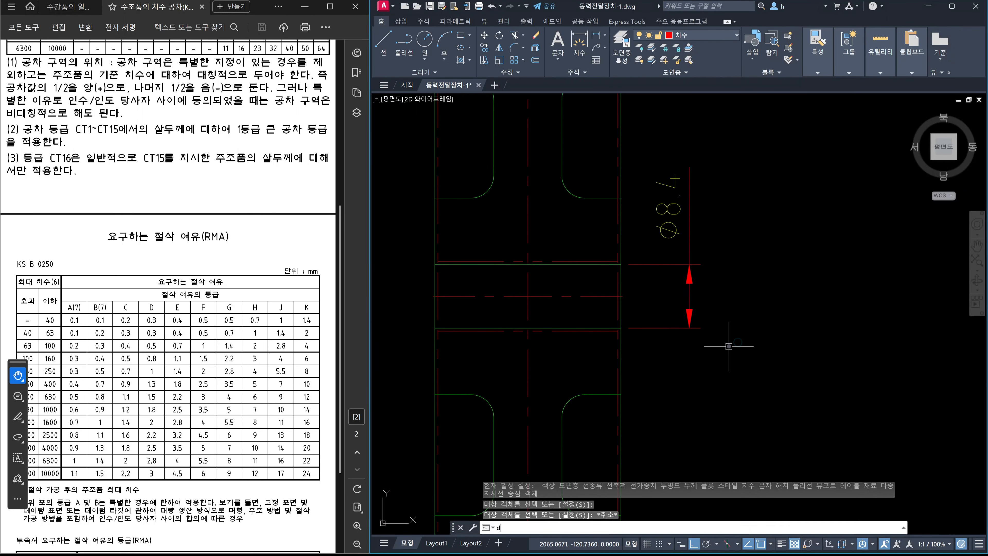
key(Return)
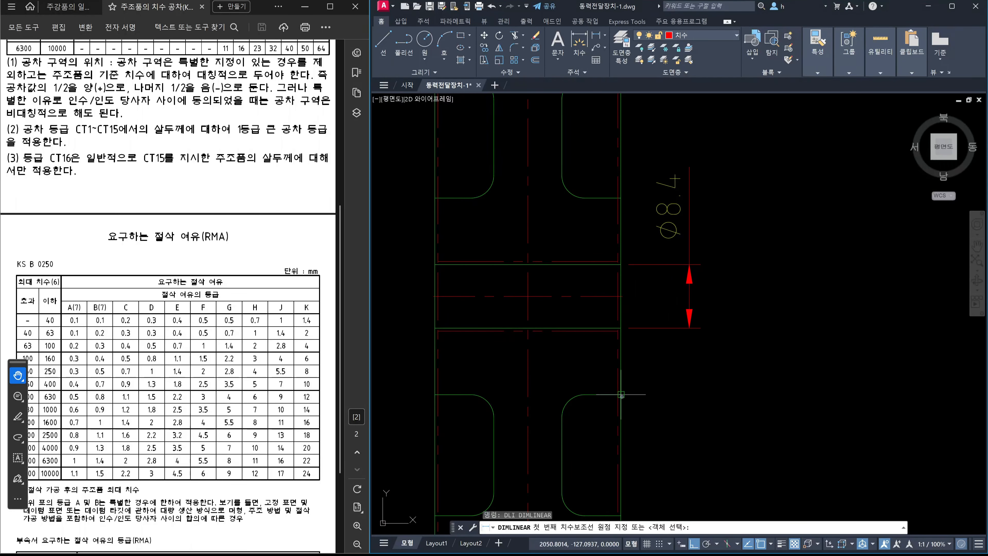
click(621, 395)
click(621, 198)
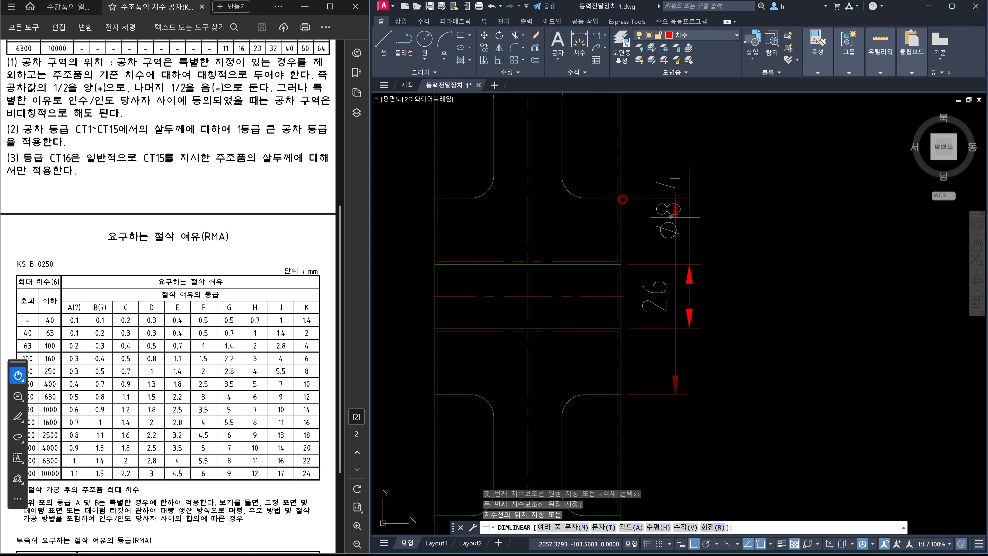
click(690, 299)
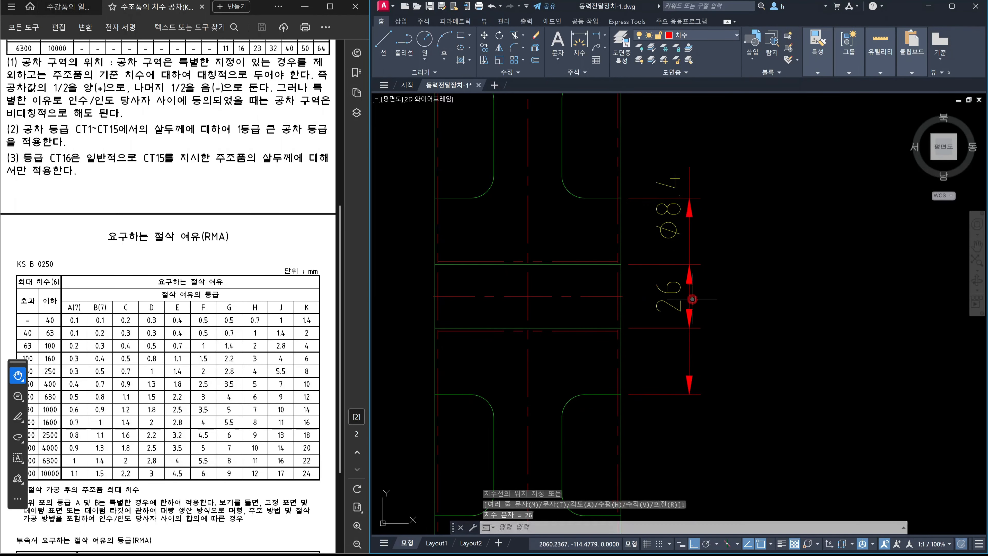
Stretch the new hub diameter dimension 10 mm outward to the right, clear of the bore dimension.
text(s)
key(space)
click(706, 410)
click(675, 375)
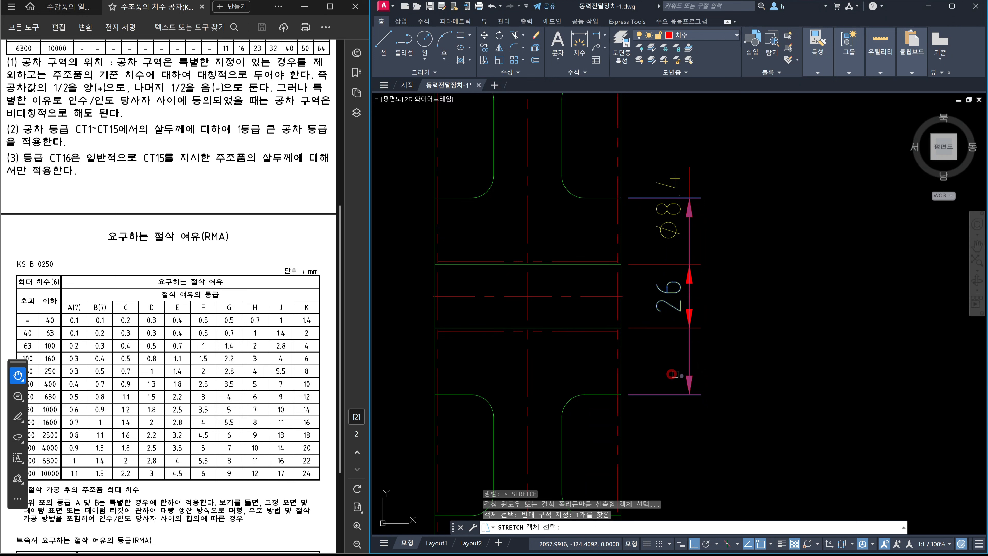
key(space)
click(723, 377)
text(10)
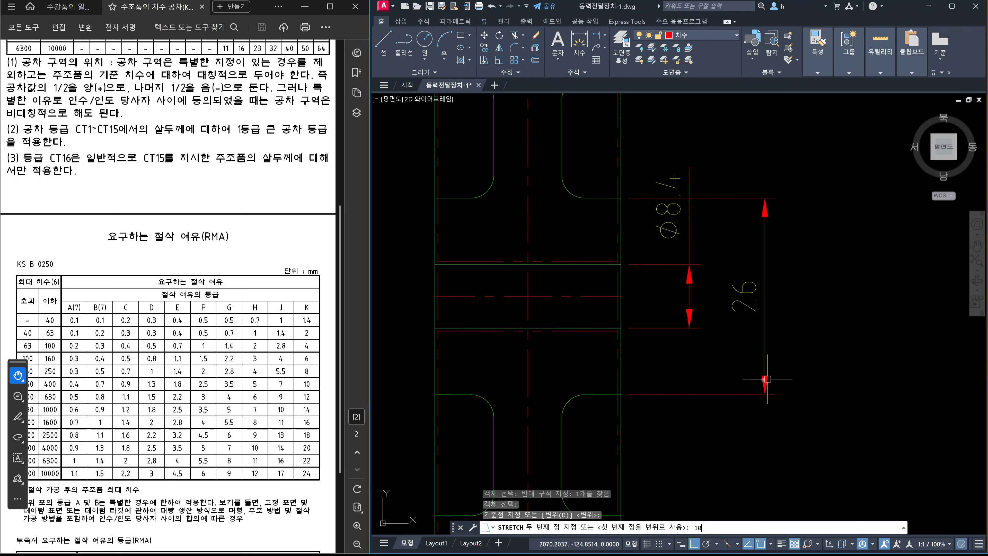
key(Return)
key(Escape)
Match the hub diameter dimension's properties to those of the bore diameter dimension.
text(ma)
key(space)
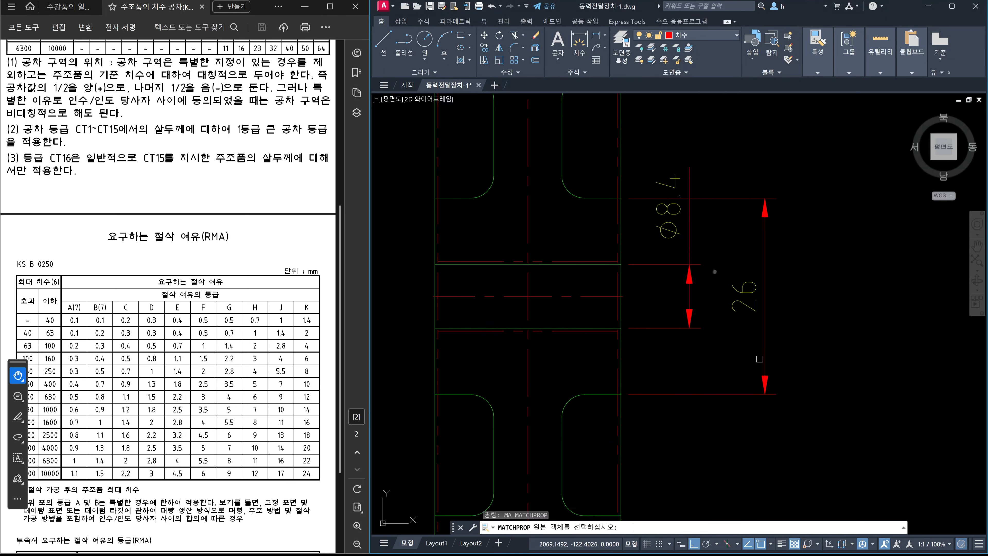
click(671, 233)
click(742, 289)
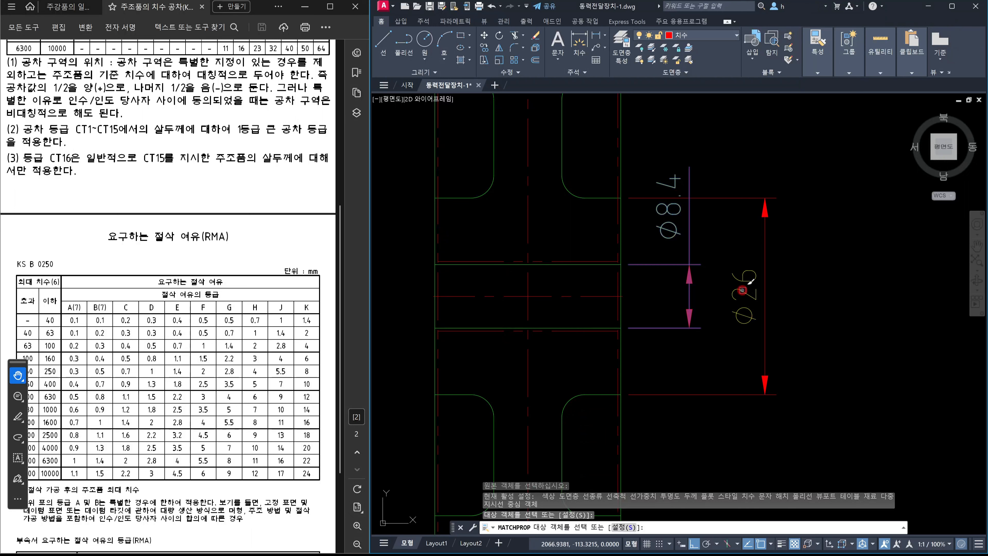
key(Escape)
Add a vertical linear dimension between the pockets' outer edges on the section's right side, in line with the hub diameter dimension.
scroll(750, 291, down, 2)
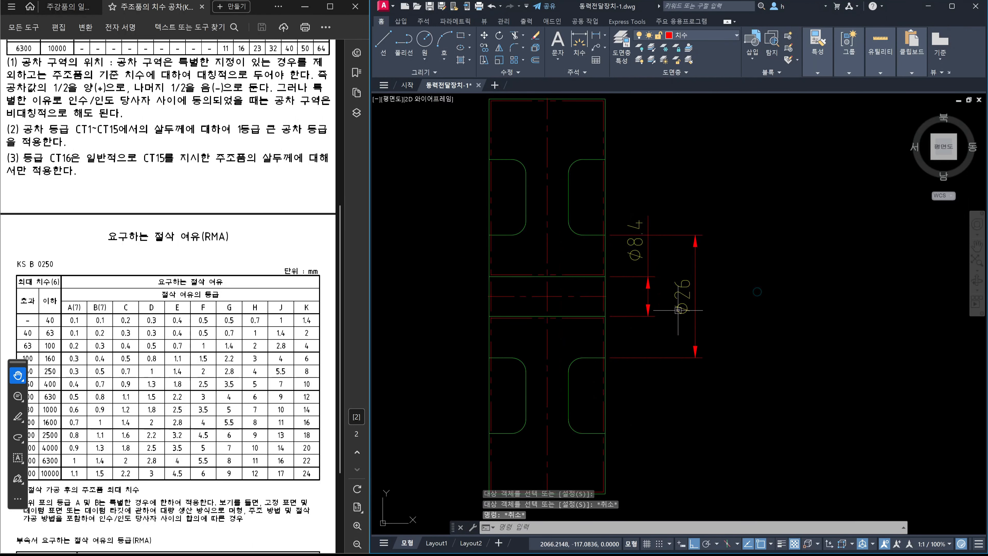
text(dli)
key(Return)
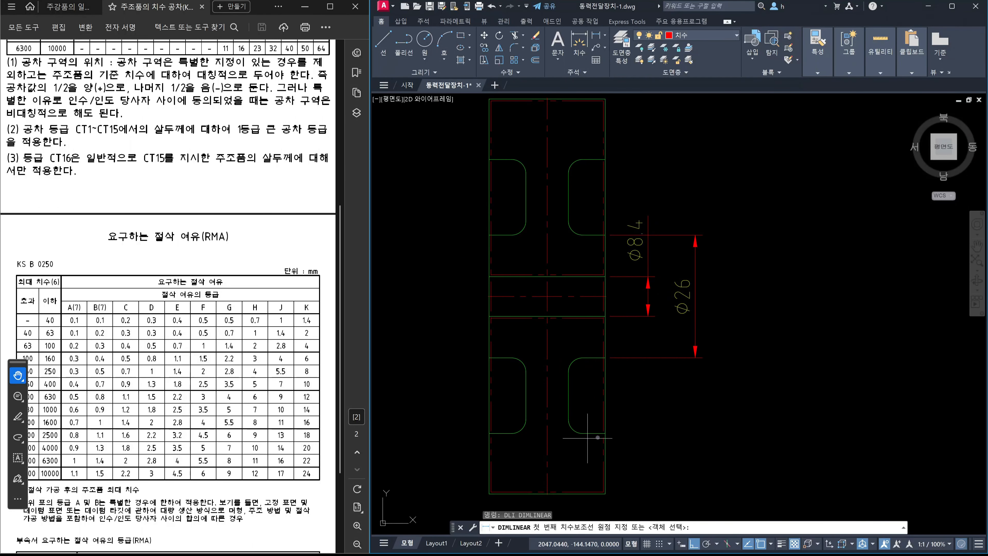
scroll(604, 434, up, 3)
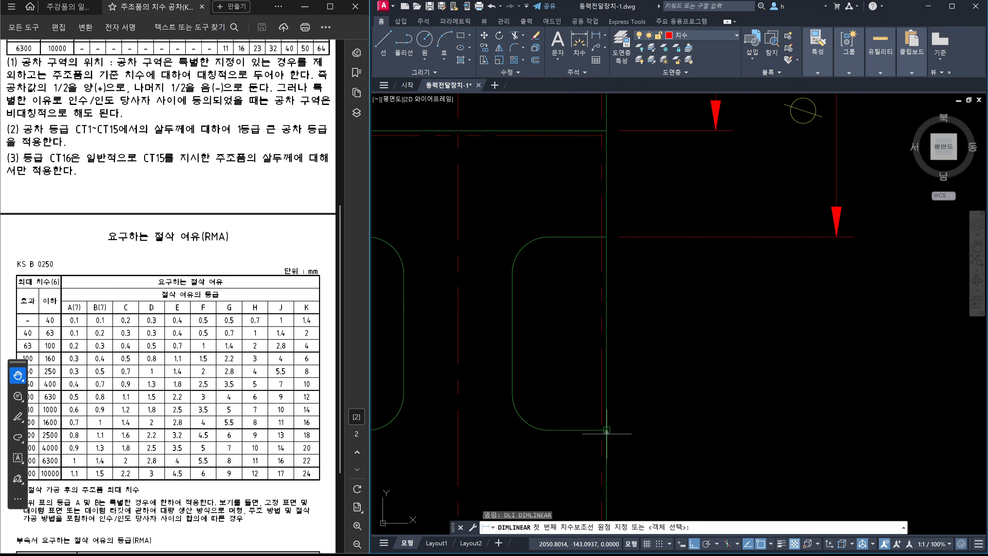
click(605, 429)
scroll(606, 430, down, 3)
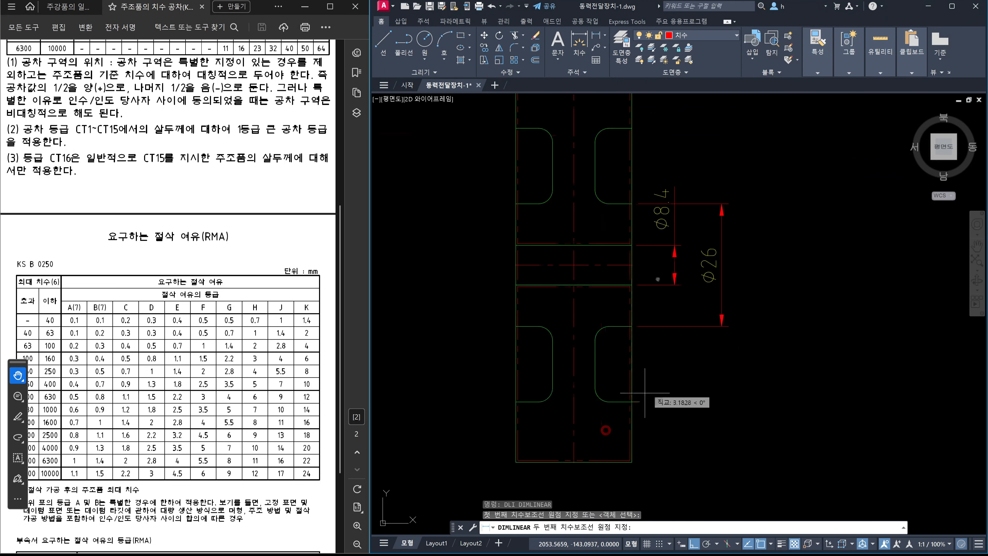
click(632, 128)
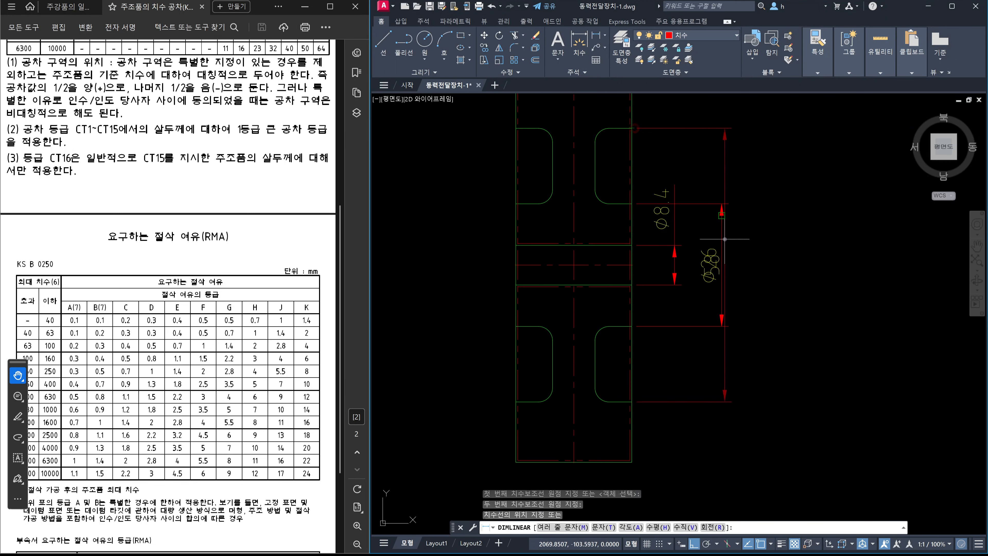
middle_drag(746, 150, 735, 200)
Stretch the dimension across the pockets' outer edges 10 mm to the right, clear of the hub diameter dimension.
text(s)
key(space)
click(746, 187)
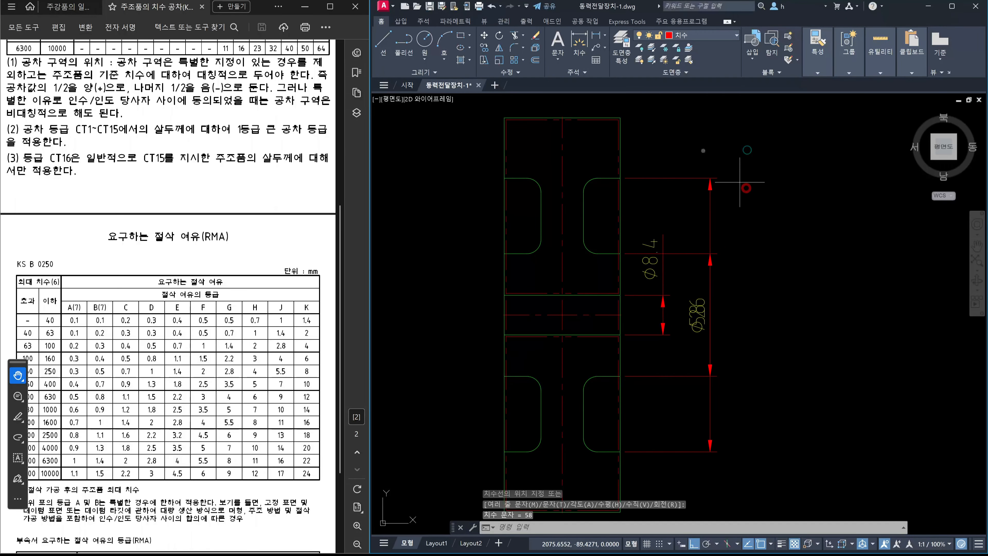
click(698, 149)
key(space)
click(724, 147)
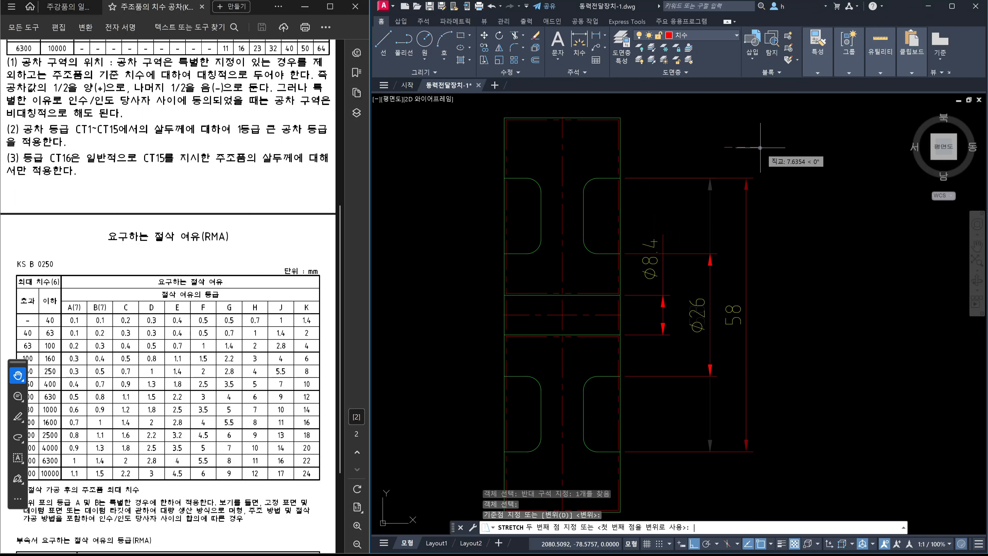
text(10)
key(Return)
key(Escape)
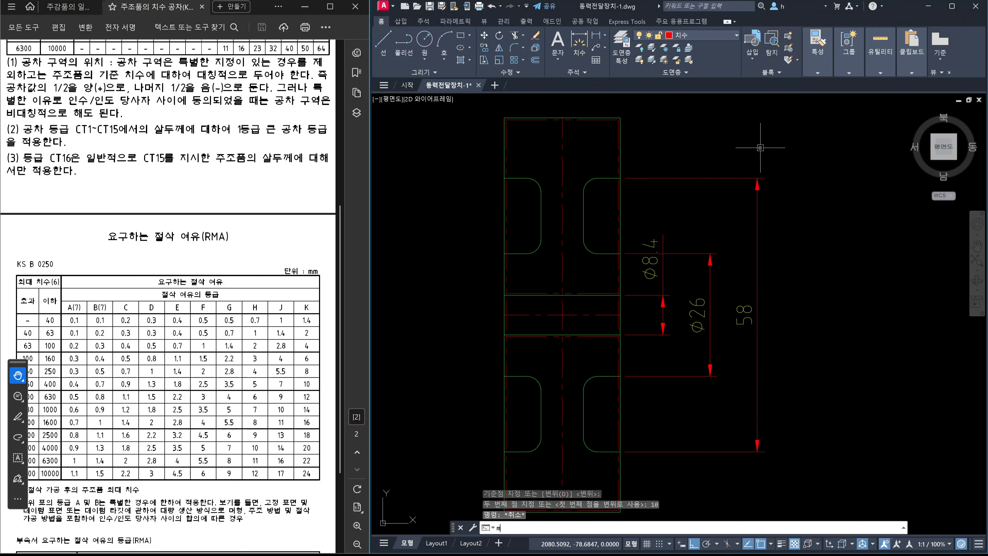
Match the properties of the dimension across the pockets' outer edges to those of the hub diameter dimension.
key(space)
click(697, 314)
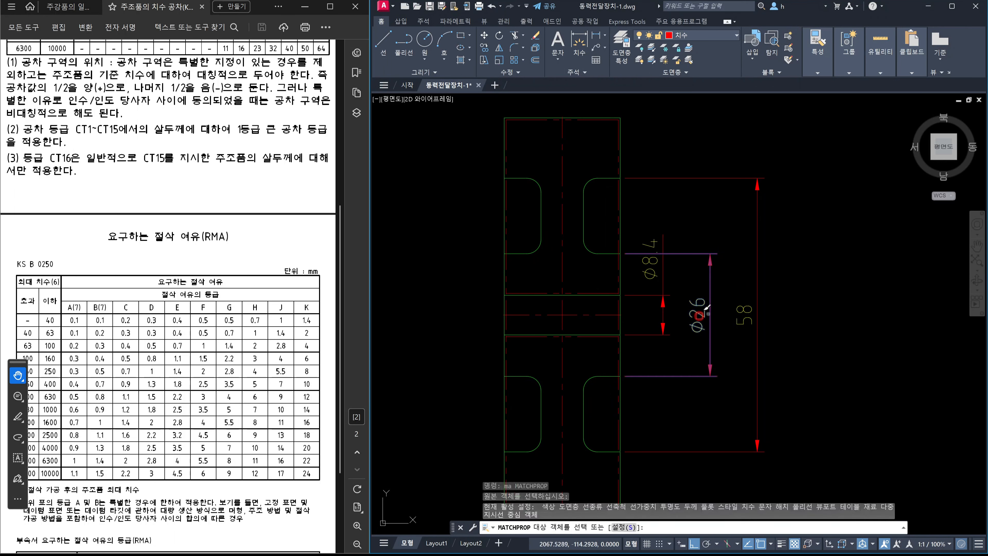
click(738, 318)
key(Escape)
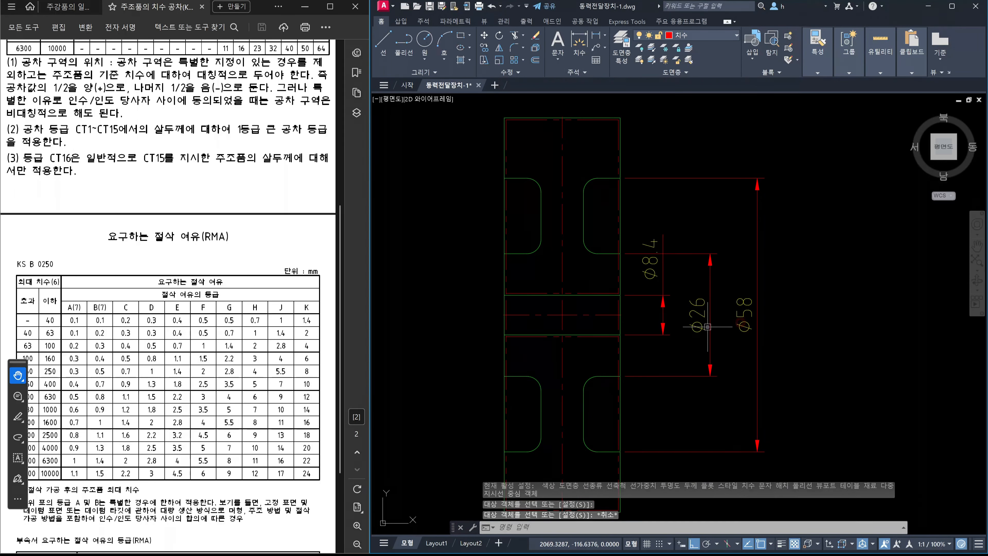
Add a vertical linear dimension between the green outline's bottom and top left corners, placed to the left of the casting section.
text(dli)
key(space)
scroll(706, 326, down, 1)
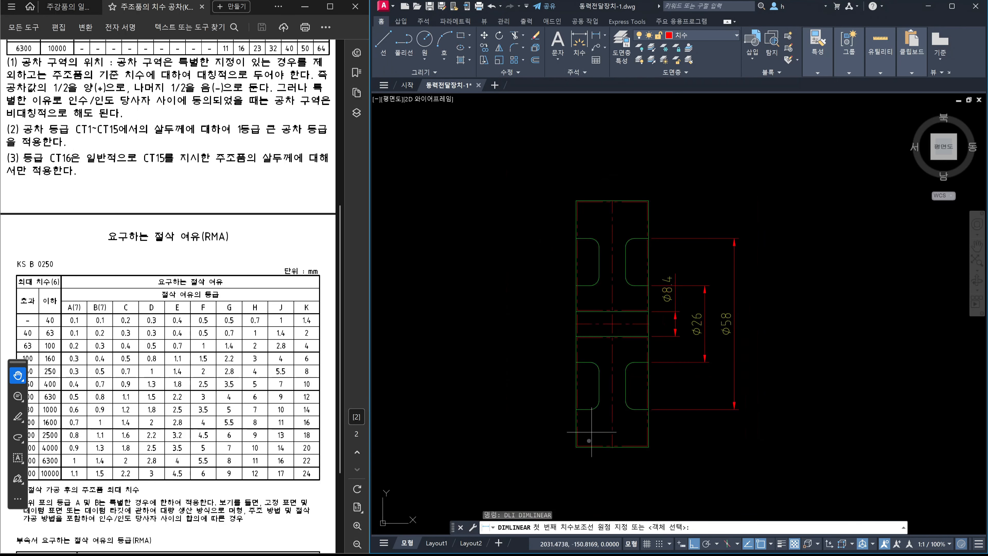
scroll(583, 449, up, 1)
click(577, 451)
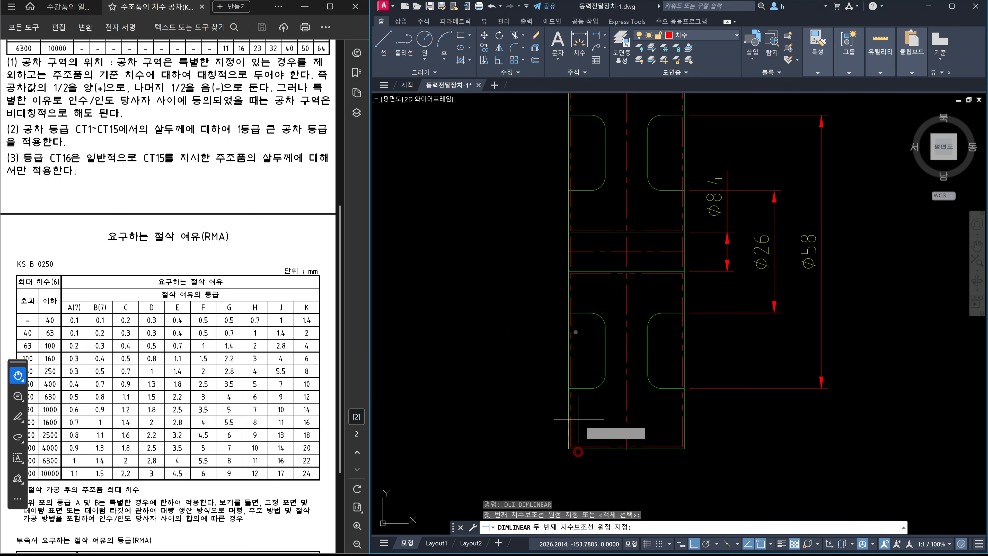
scroll(579, 218, down, 1)
scroll(560, 316, up, 1)
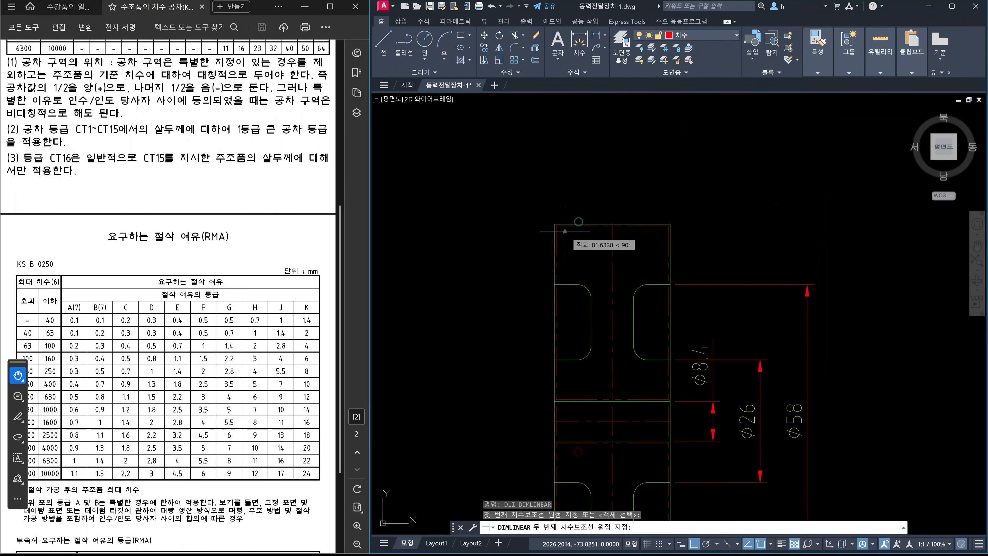
click(553, 222)
scroll(540, 249, down, 1)
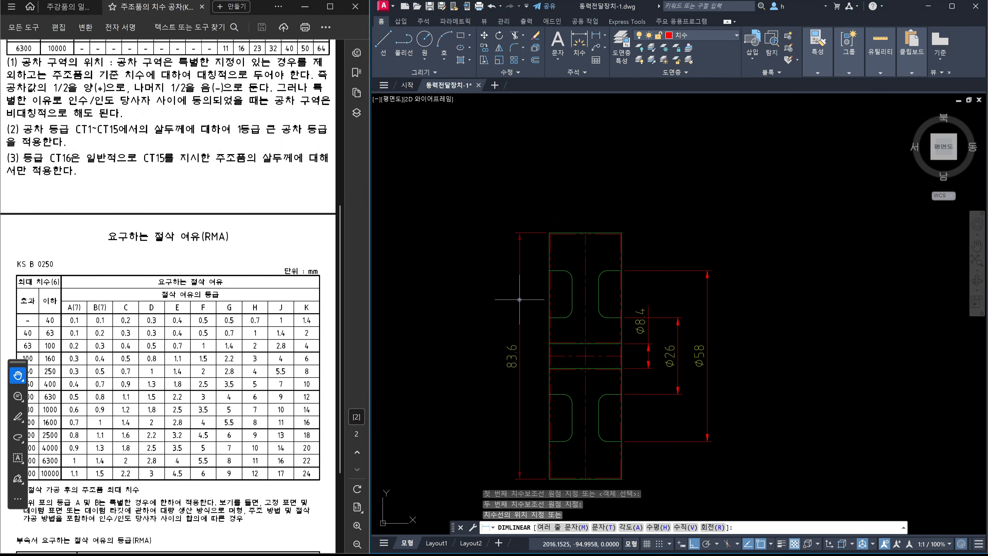
click(515, 302)
key(Escape)
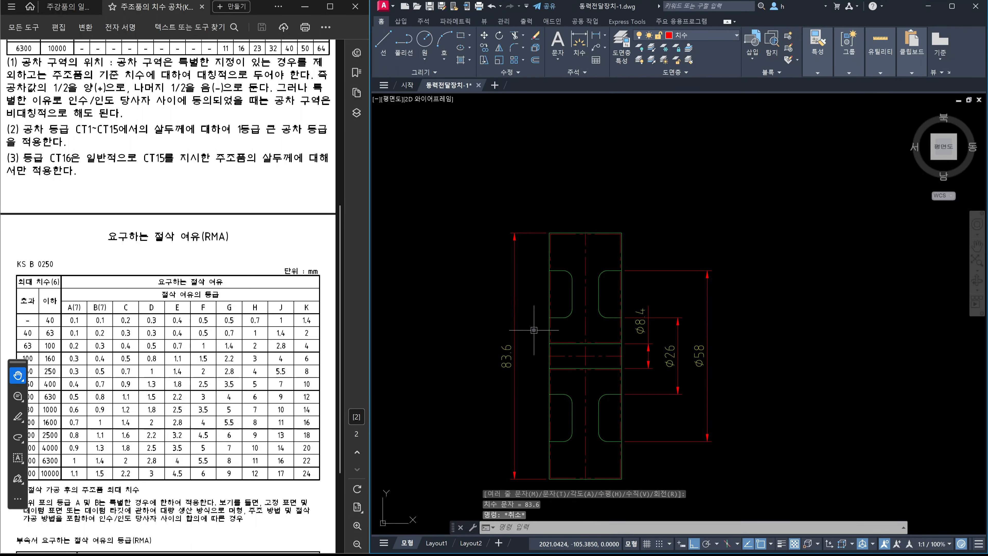
Match the overall height dimension's properties to those of the bore diameter dimension.
text(ma)
key(Return)
click(634, 325)
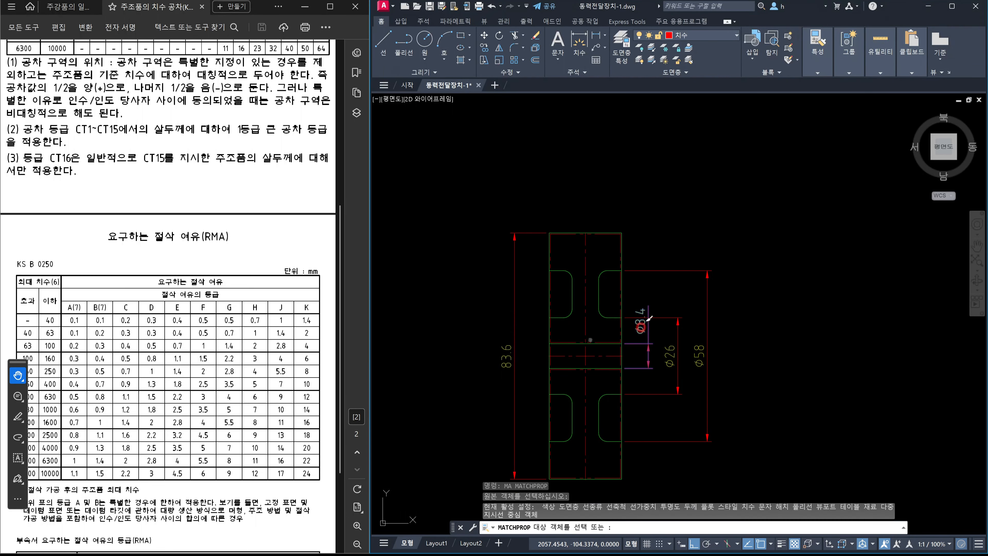
click(506, 352)
key(Escape)
scroll(505, 373, up, 2)
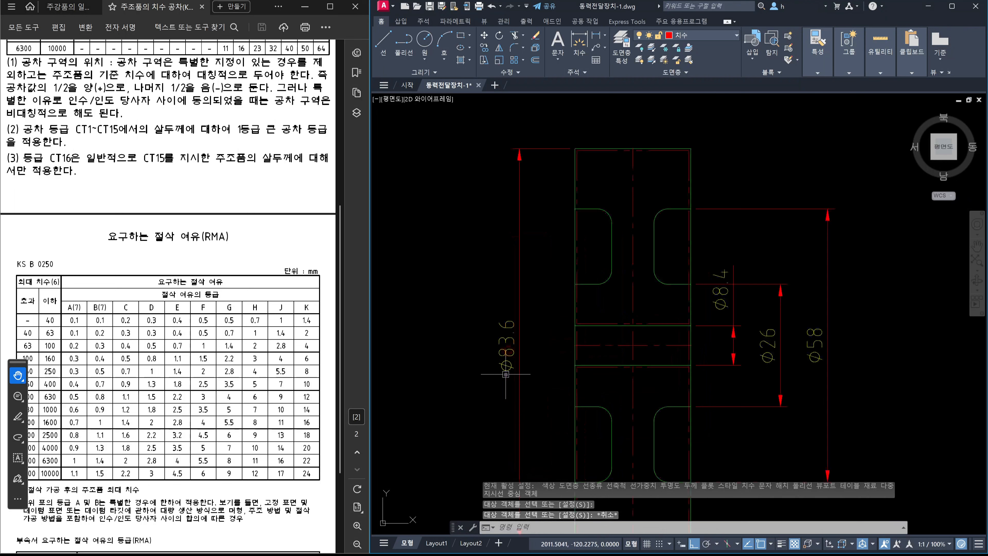
Compare the raw casting section's dimensions with those of the original gear view to find which are still missing.
scroll(515, 353, down, 5)
middle_drag(481, 357, 706, 364)
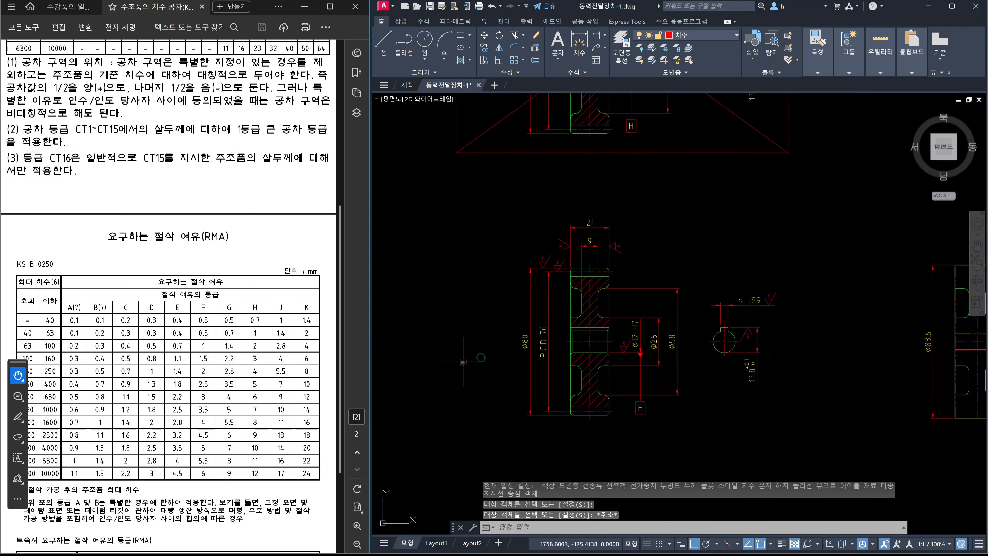
scroll(579, 382, up, 2)
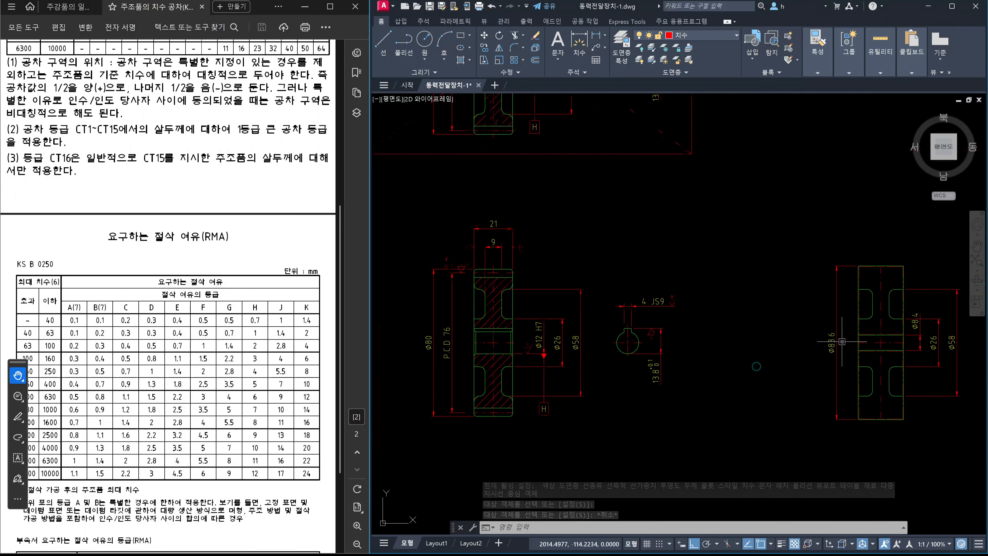
scroll(832, 350, up, 4)
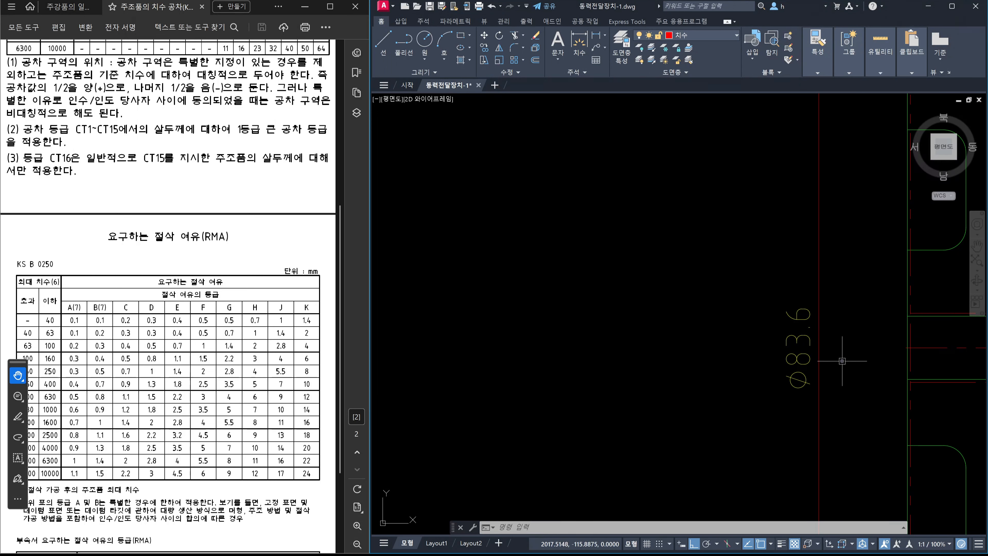
scroll(842, 360, down, 5)
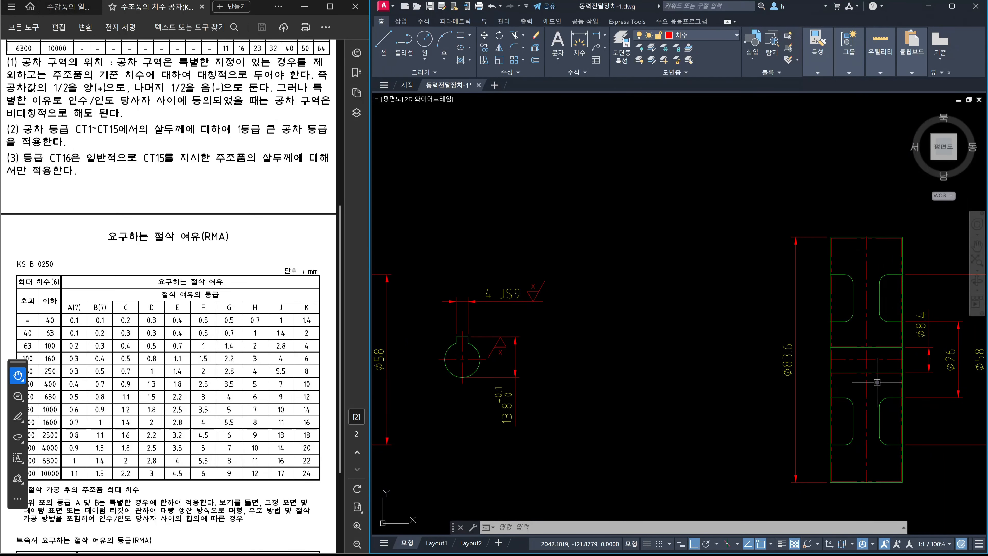
scroll(877, 383, down, 3)
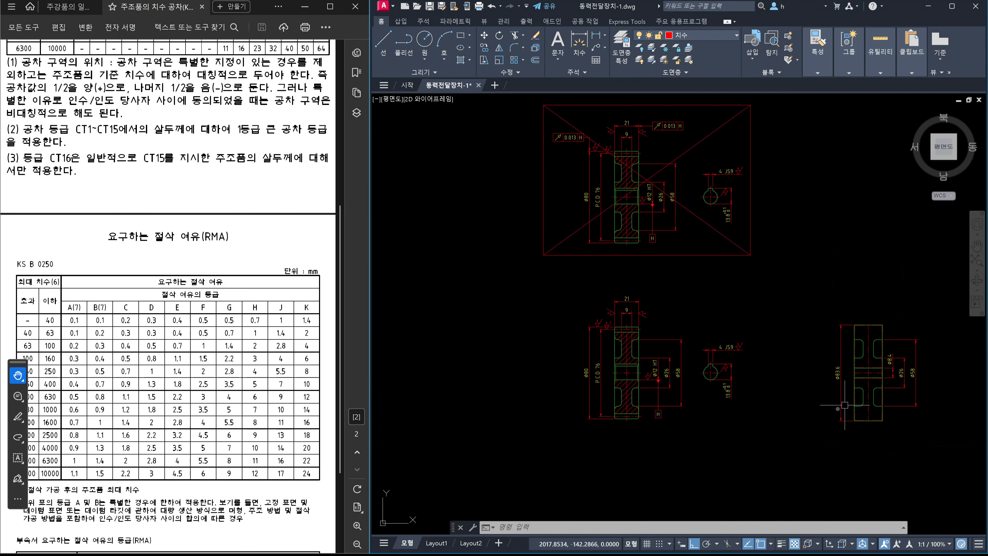
middle_drag(887, 393, 873, 404)
scroll(872, 403, down, 2)
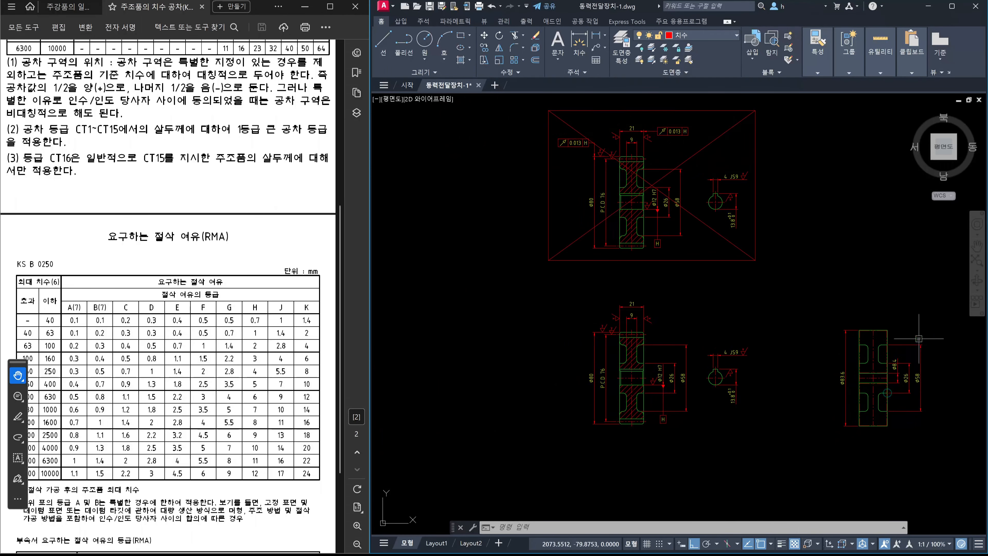
Add a horizontal linear dimension for the web thickness between the two upper pockets, placed just above the casting section.
scroll(928, 338, up, 4)
middle_drag(854, 363, 808, 388)
text(dli)
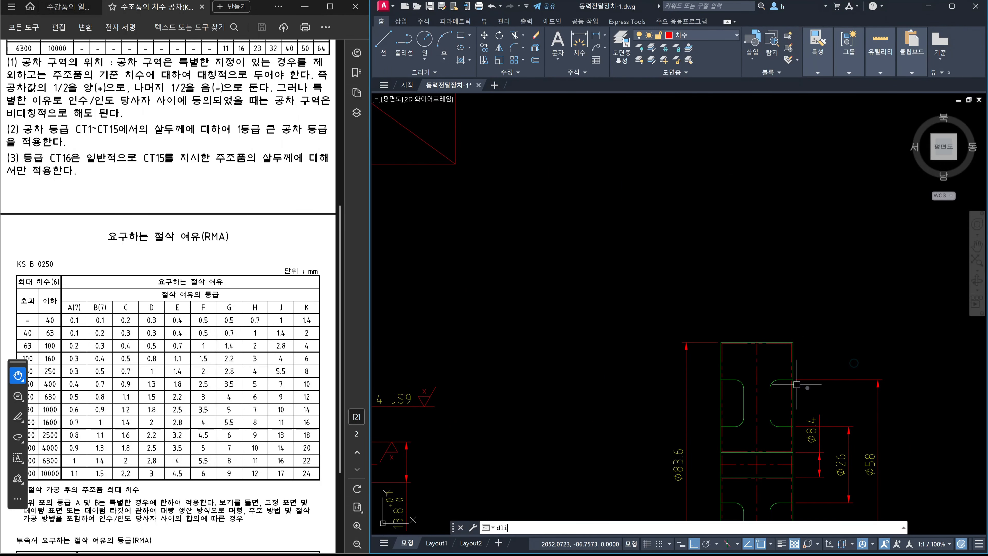
key(Return)
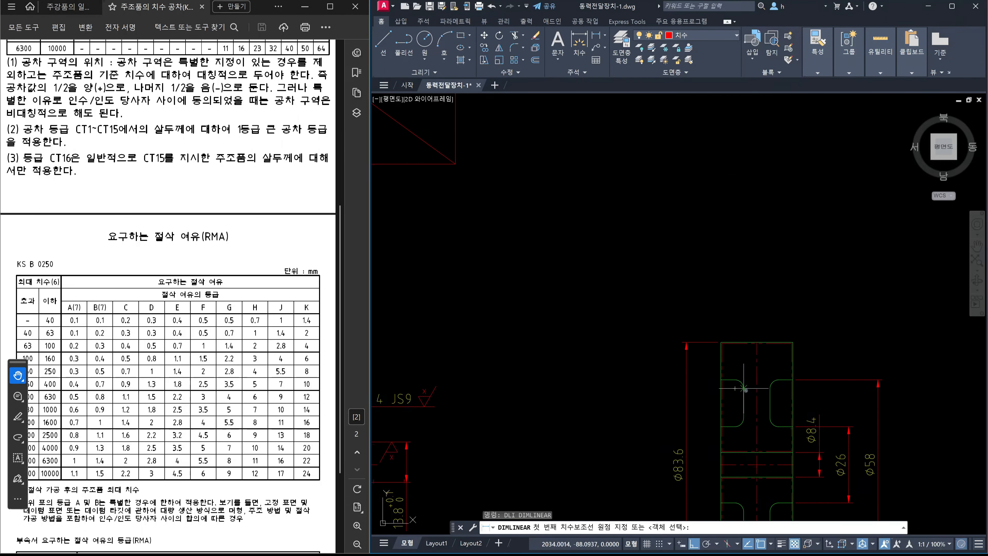
click(745, 389)
click(769, 388)
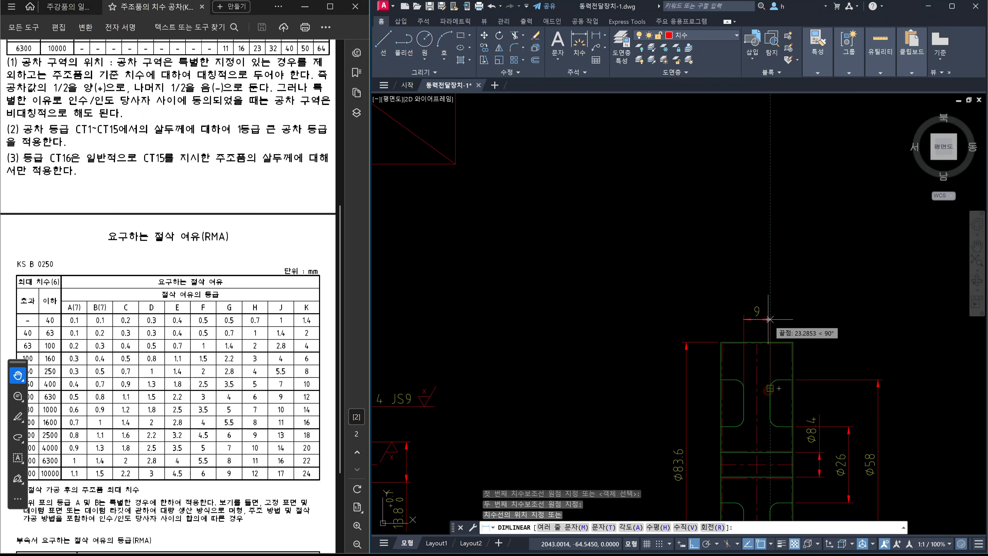
click(766, 316)
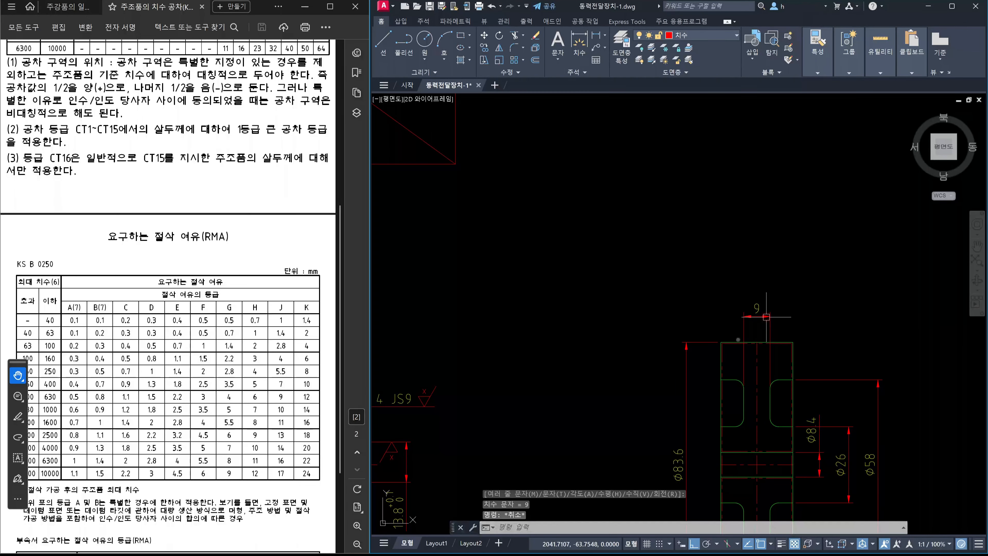
Add a horizontal linear dimension for the casting section's overall width between its upper corners, placed above the web thickness dimension.
key(Return)
scroll(709, 354, up, 4)
click(735, 336)
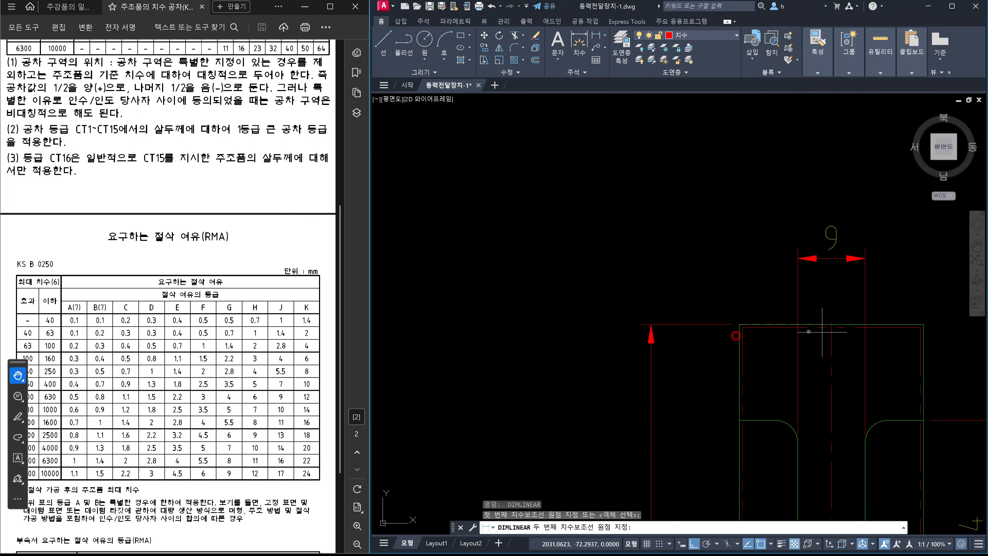
click(925, 327)
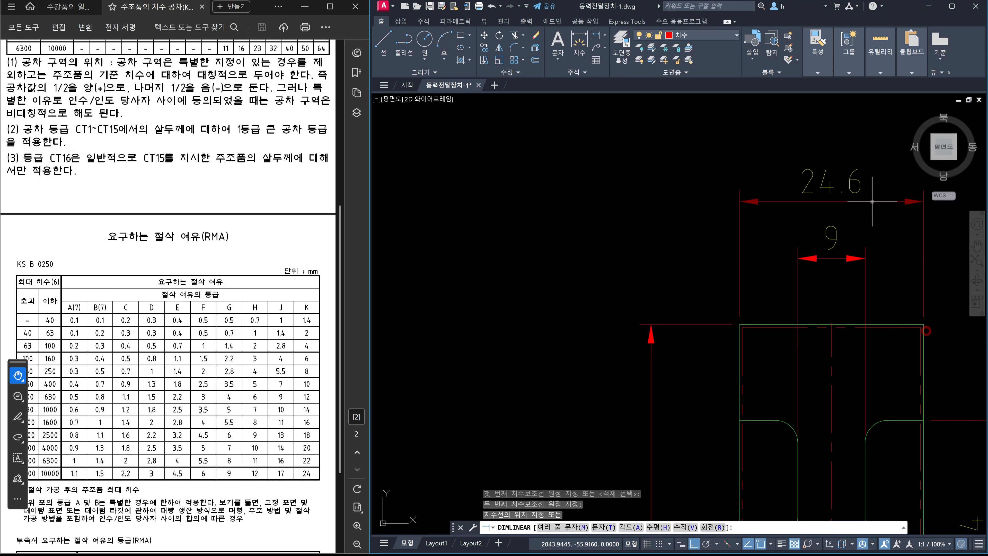
click(875, 189)
key(Escape)
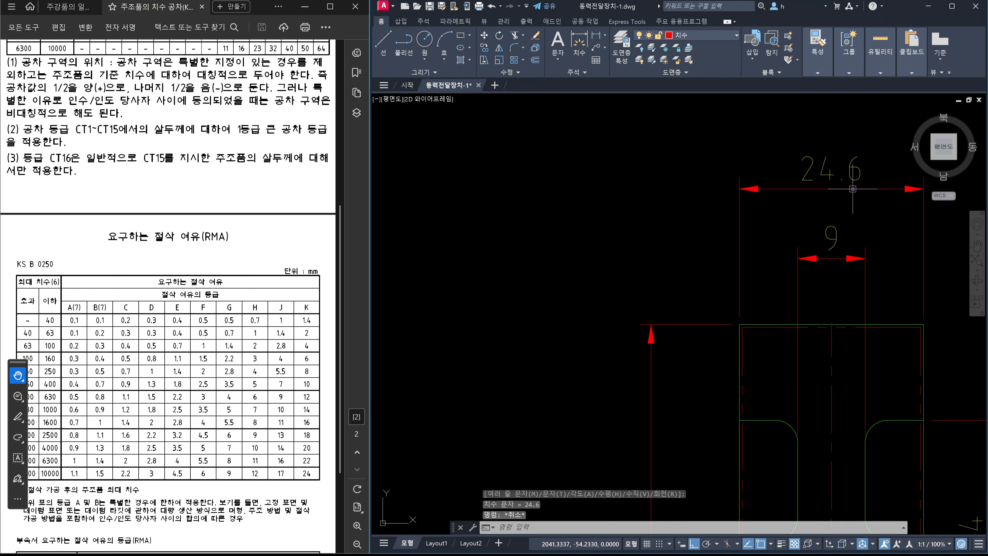
Move the casting section with all its dimensions horizontally to the left, closer to the original gear's keyway view.
scroll(853, 190, down, 4)
middle_drag(857, 231, 818, 236)
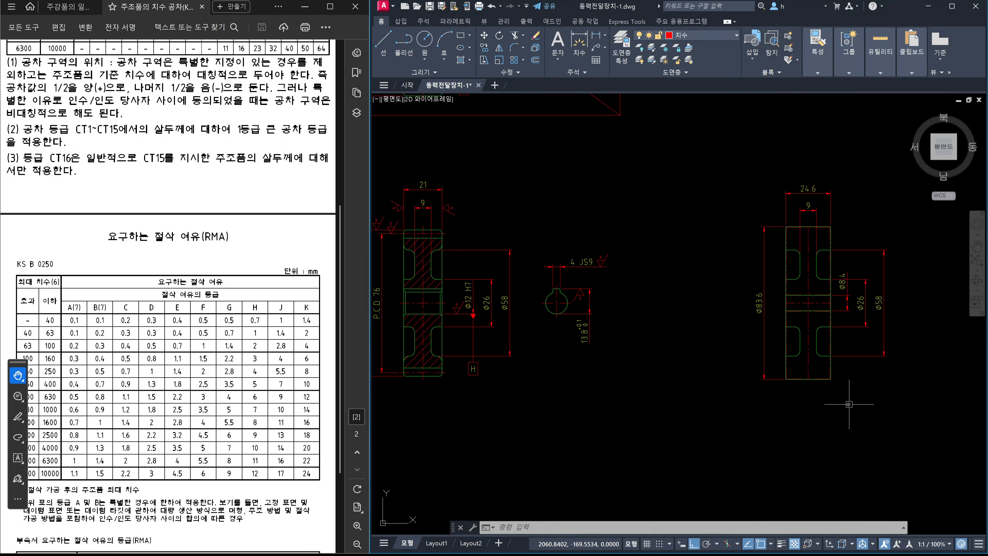
text(m)
key(Return)
click(892, 407)
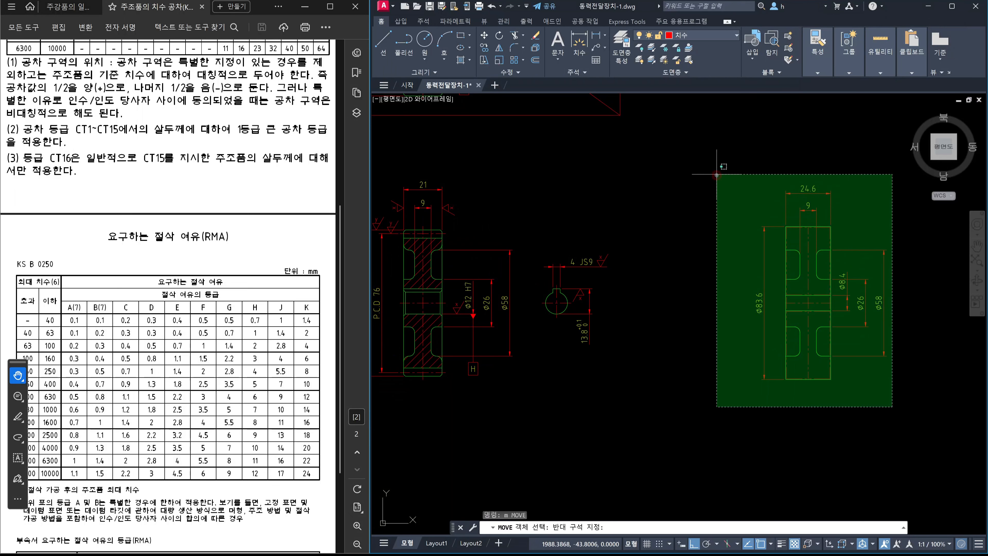
click(692, 149)
key(Return)
click(738, 441)
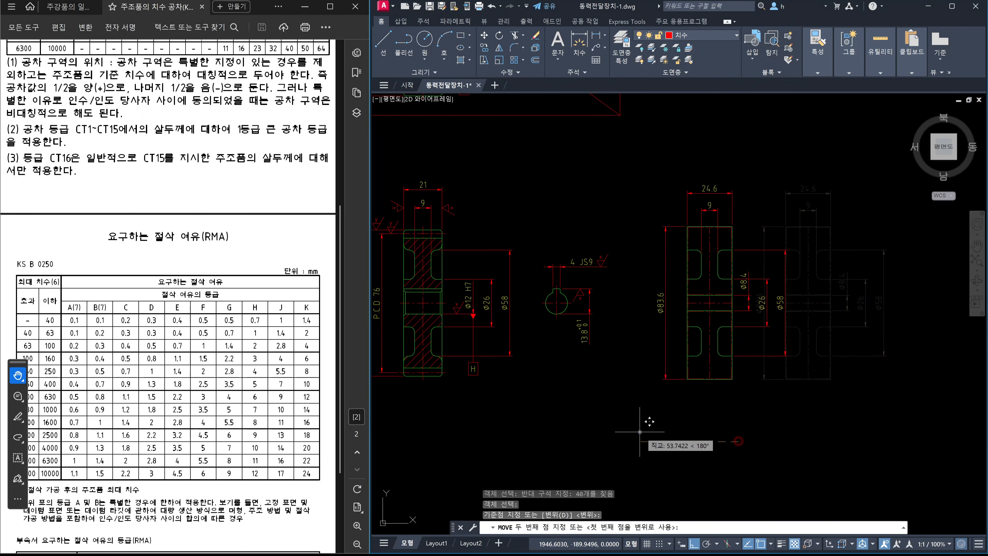
key(Escape)
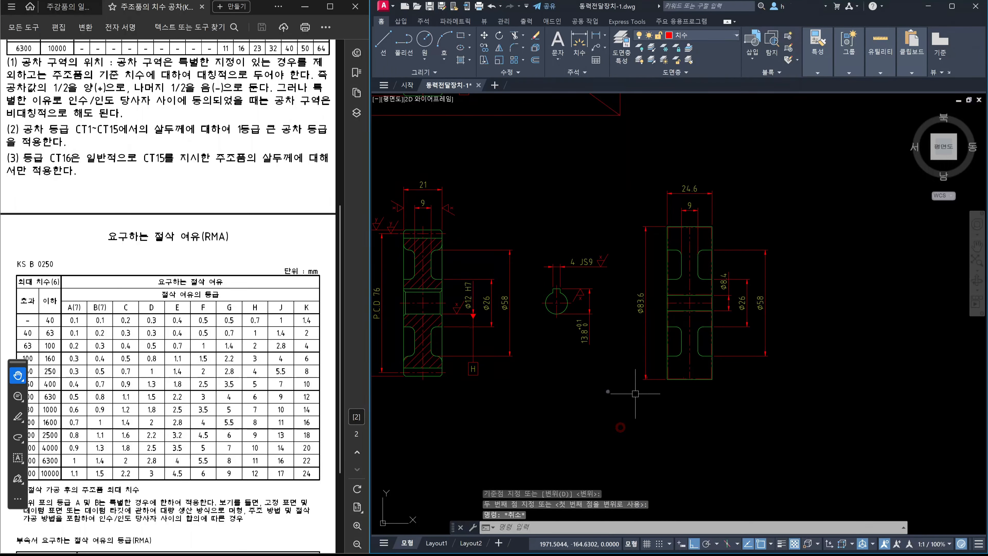
Examine the part 4 V-belt pulley drawing and compare it with the dimensioned raw casting section of the spur gear.
scroll(727, 358, down, 5)
middle_drag(697, 372, 712, 368)
scroll(713, 368, down, 2)
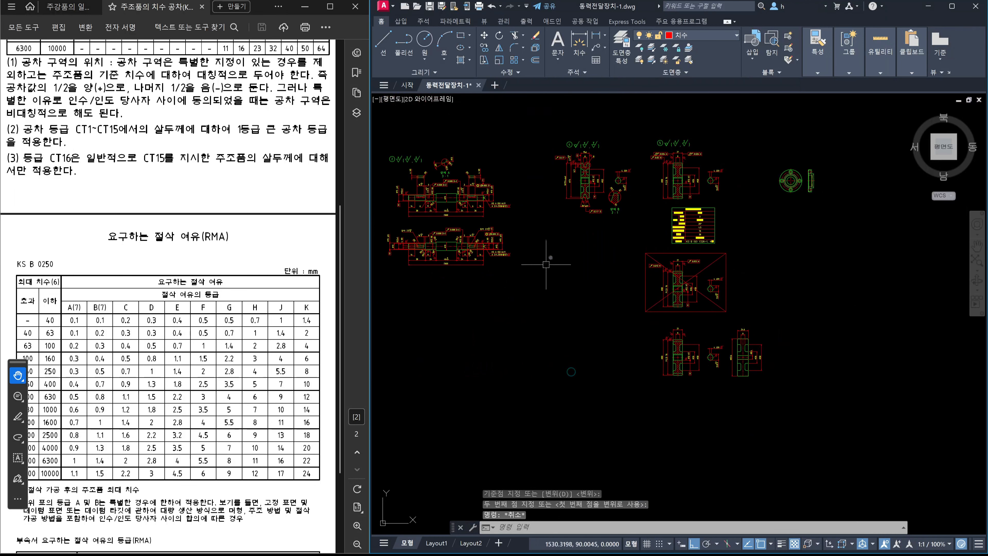
scroll(603, 187, up, 8)
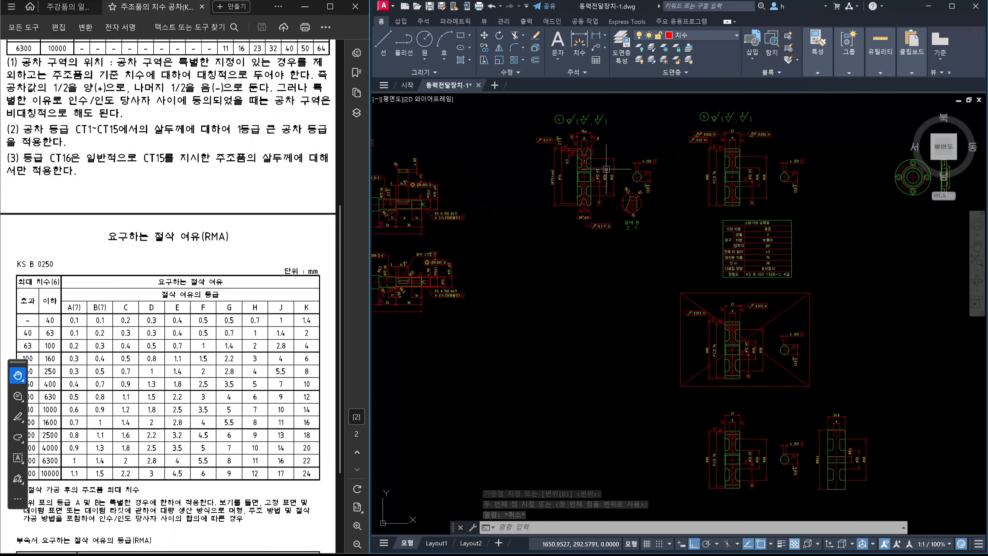
middle_drag(603, 187, 590, 301)
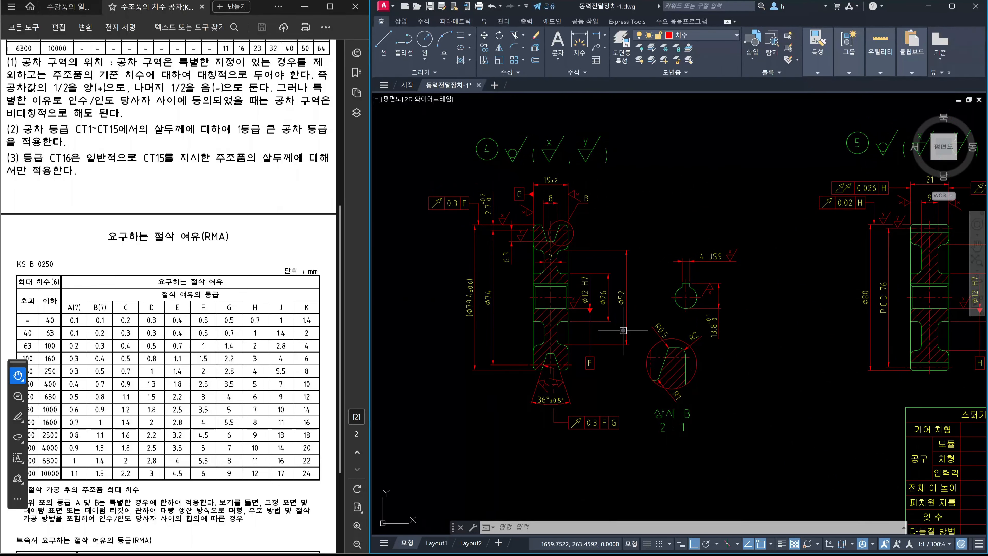
scroll(702, 380, down, 8)
scroll(702, 380, up, 8)
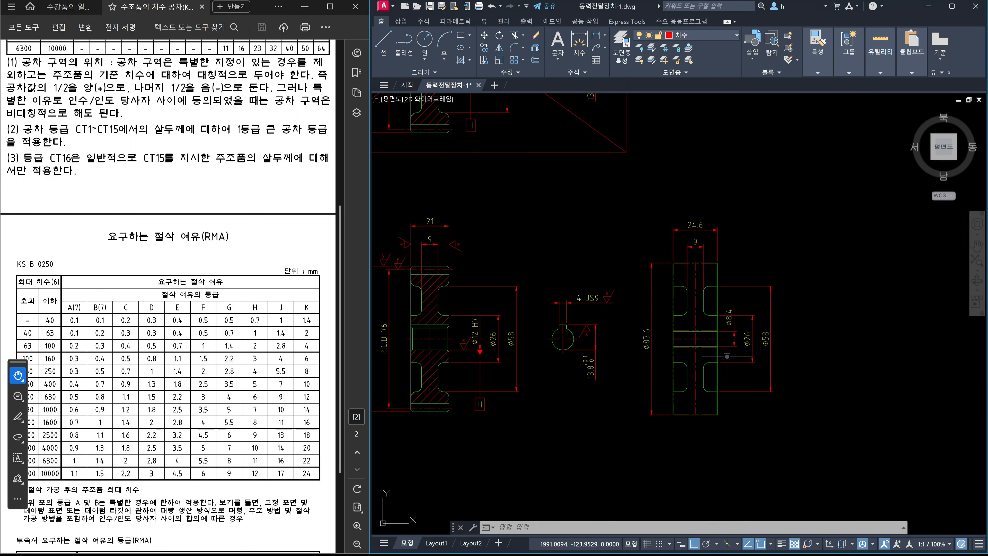
Consult the KS B 0418 steel casting length tolerance table in the PDF viewer, and review the spur gear data table and gear views.
click(67, 8)
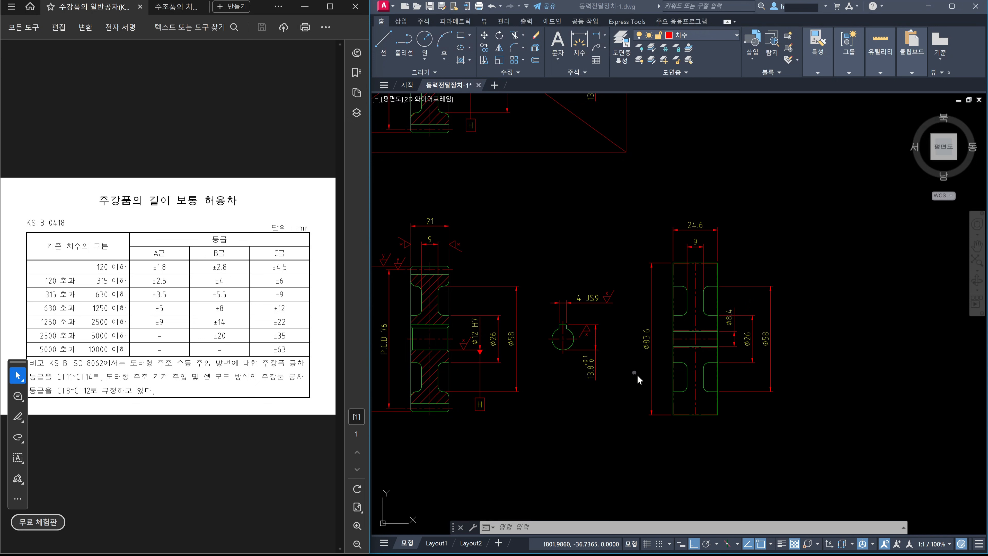
click(751, 407)
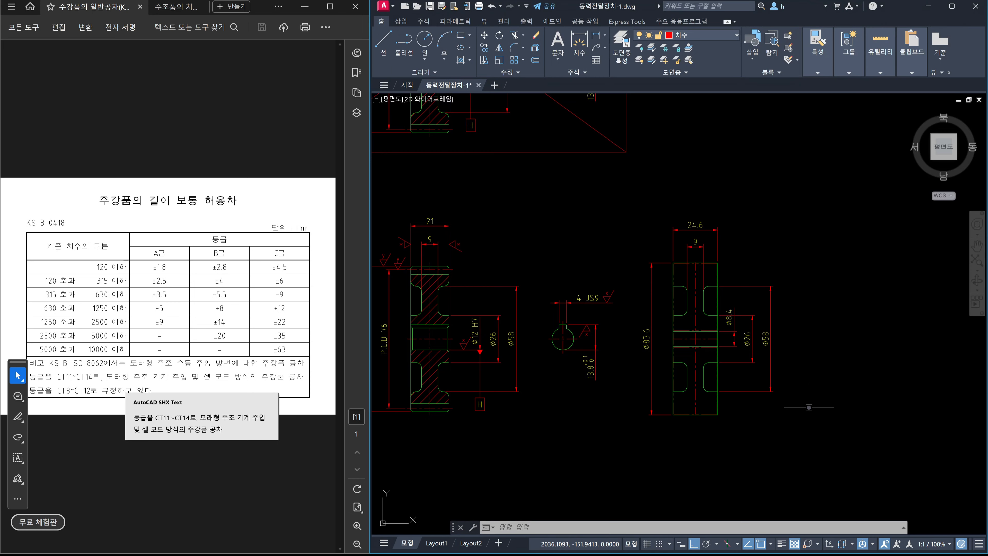
scroll(808, 397, down, 6)
scroll(768, 233, up, 4)
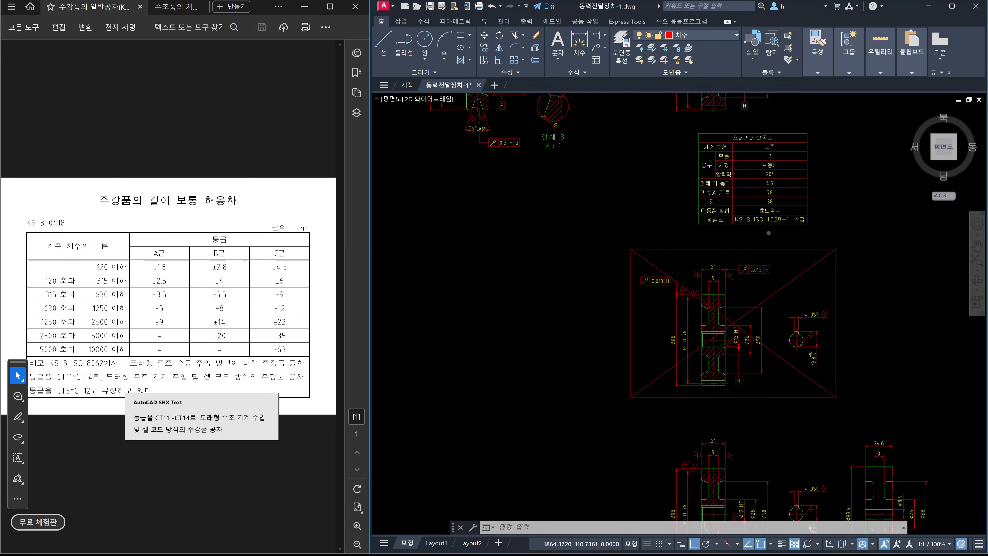
scroll(768, 233, up, 4)
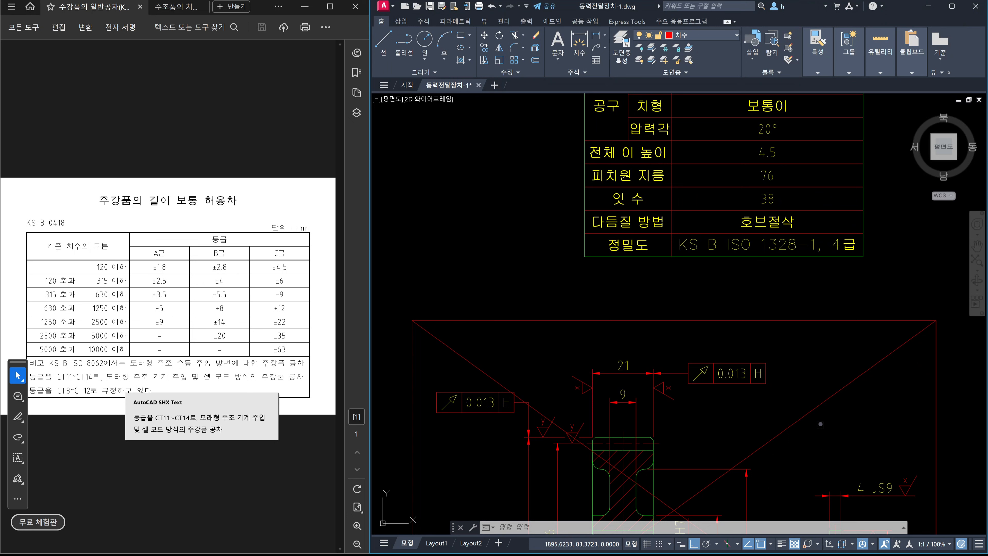
scroll(869, 419, down, 2)
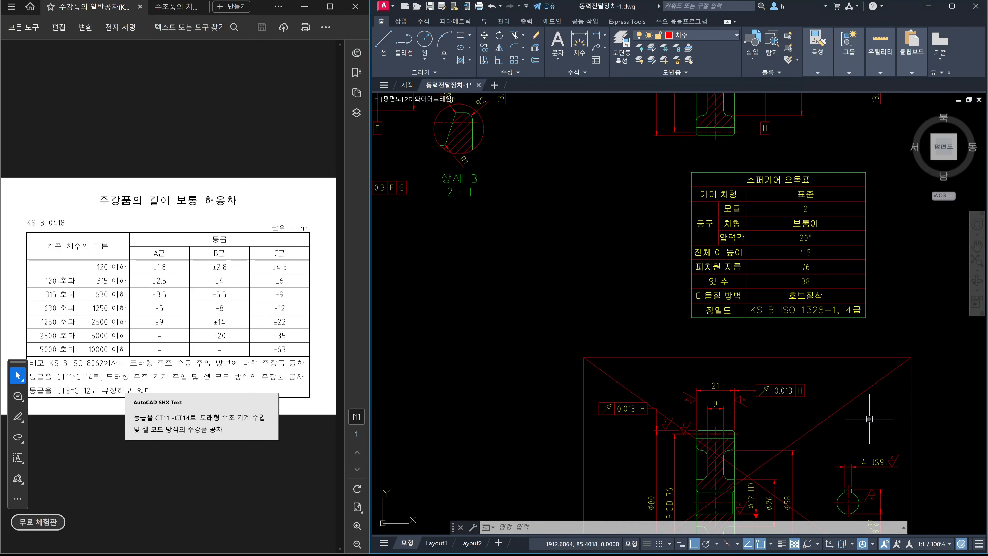
scroll(859, 397, down, 4)
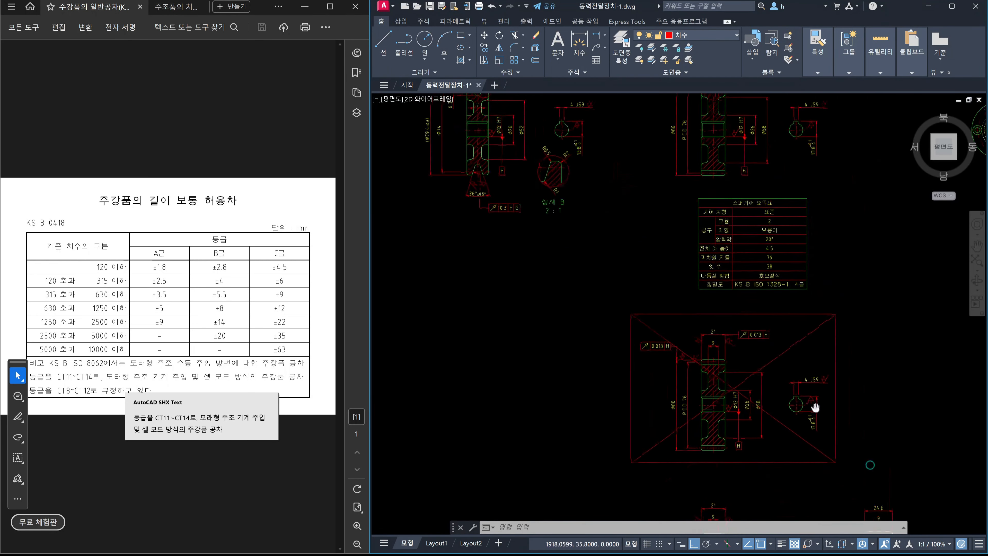
scroll(841, 426, down, 2)
middle_drag(828, 492, 792, 468)
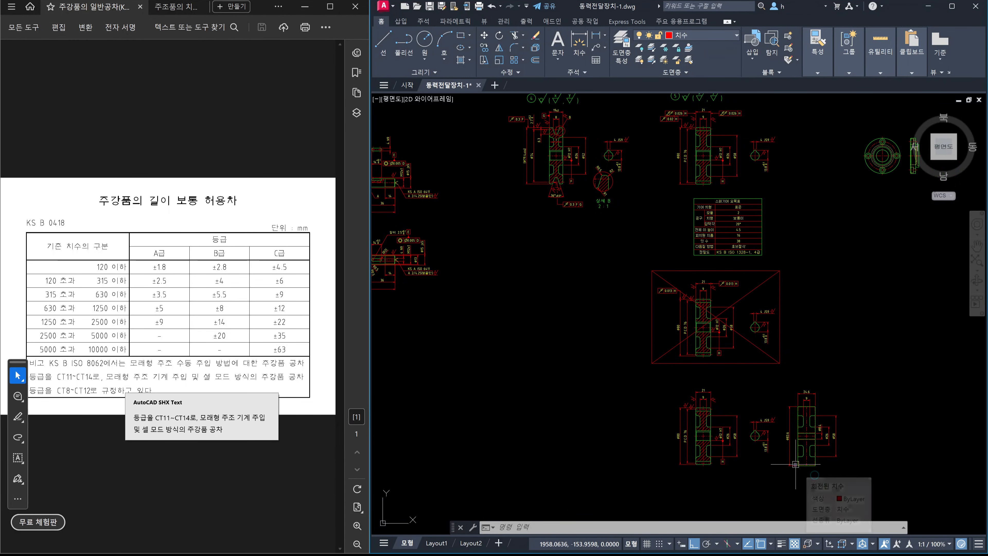